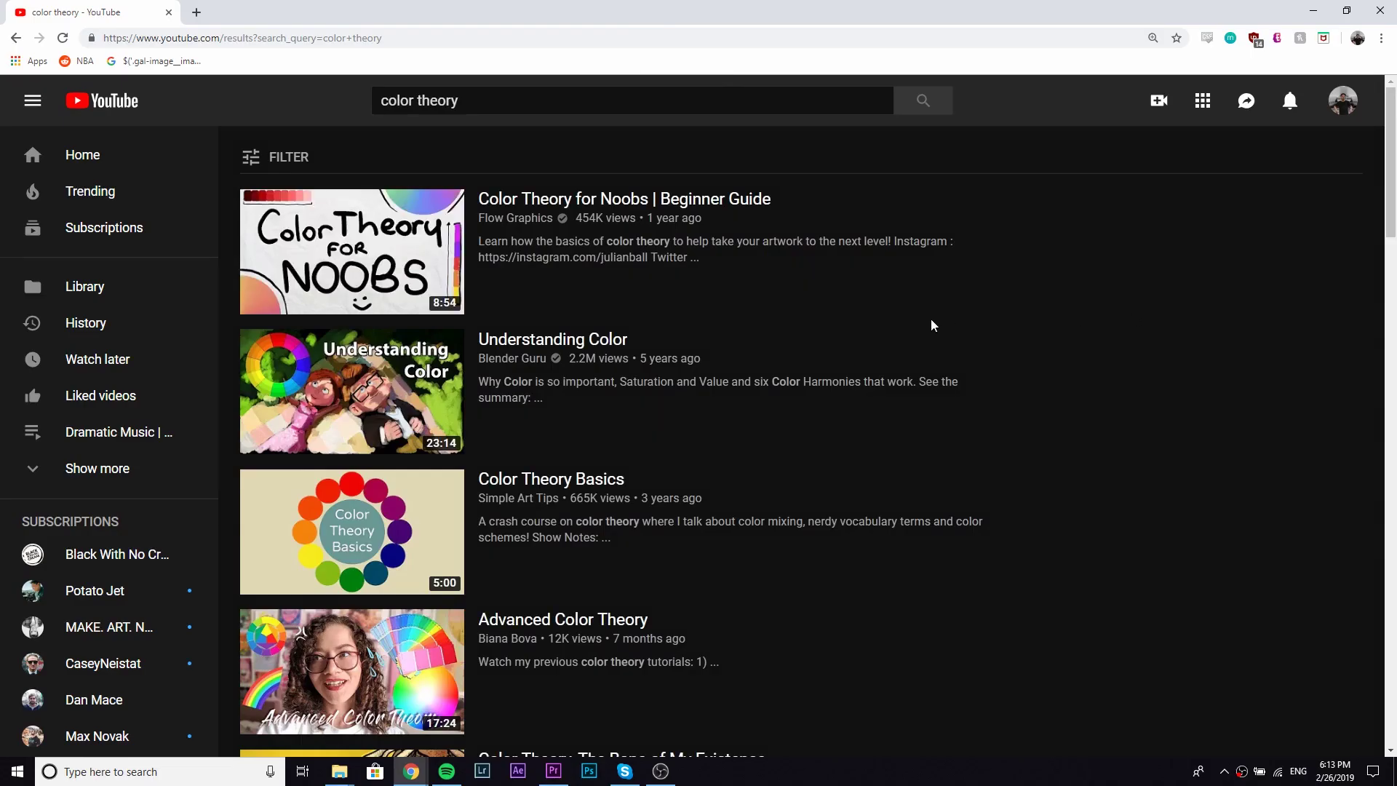
Scroll down through the YouTube color theory search results
{"action": "scroll", "coordinate": [621, 315], "scroll_direction": "down", "scroll_amount": 1}
{"action": "scroll", "coordinate": [621, 321], "scroll_direction": "down", "scroll_amount": 7}
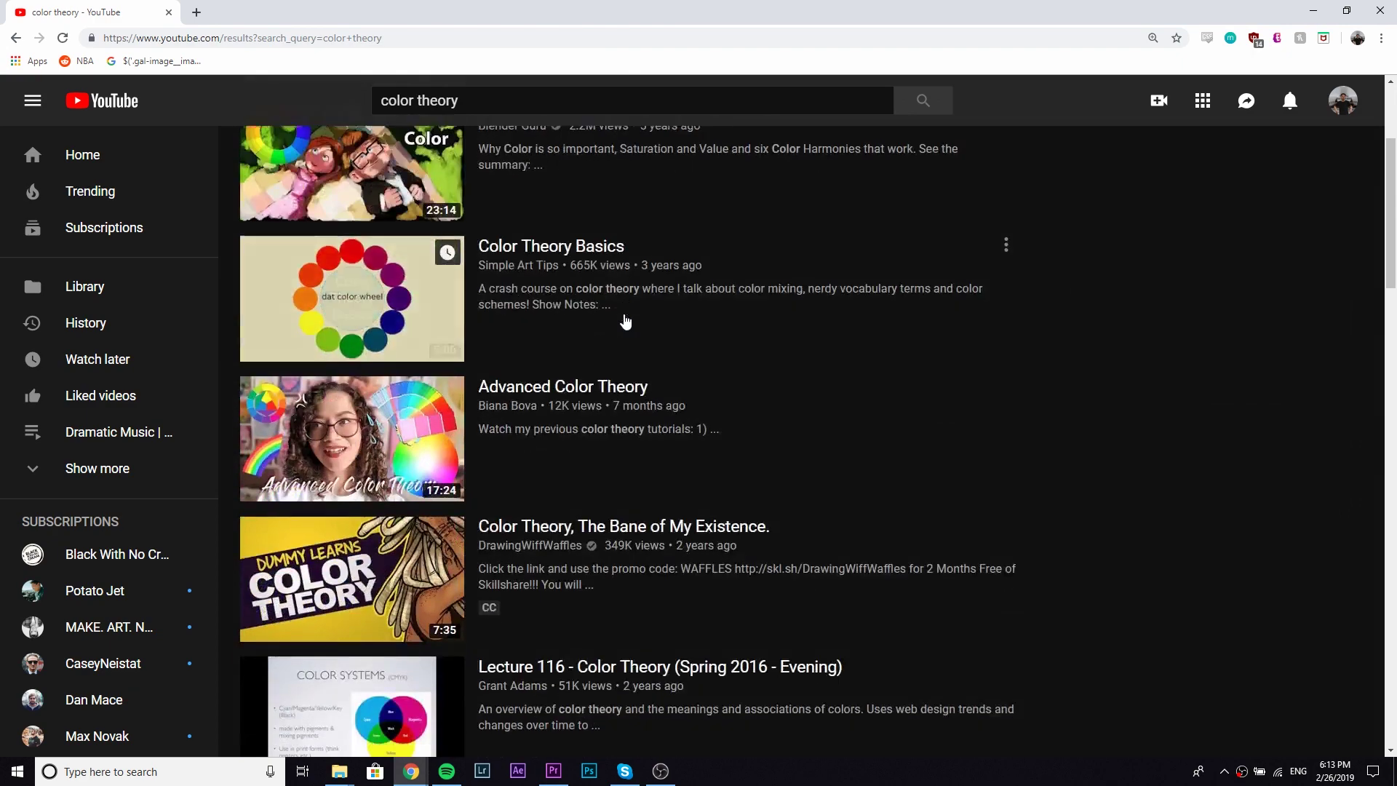
{"action": "scroll", "coordinate": [626, 321], "scroll_direction": "down", "scroll_amount": 11}
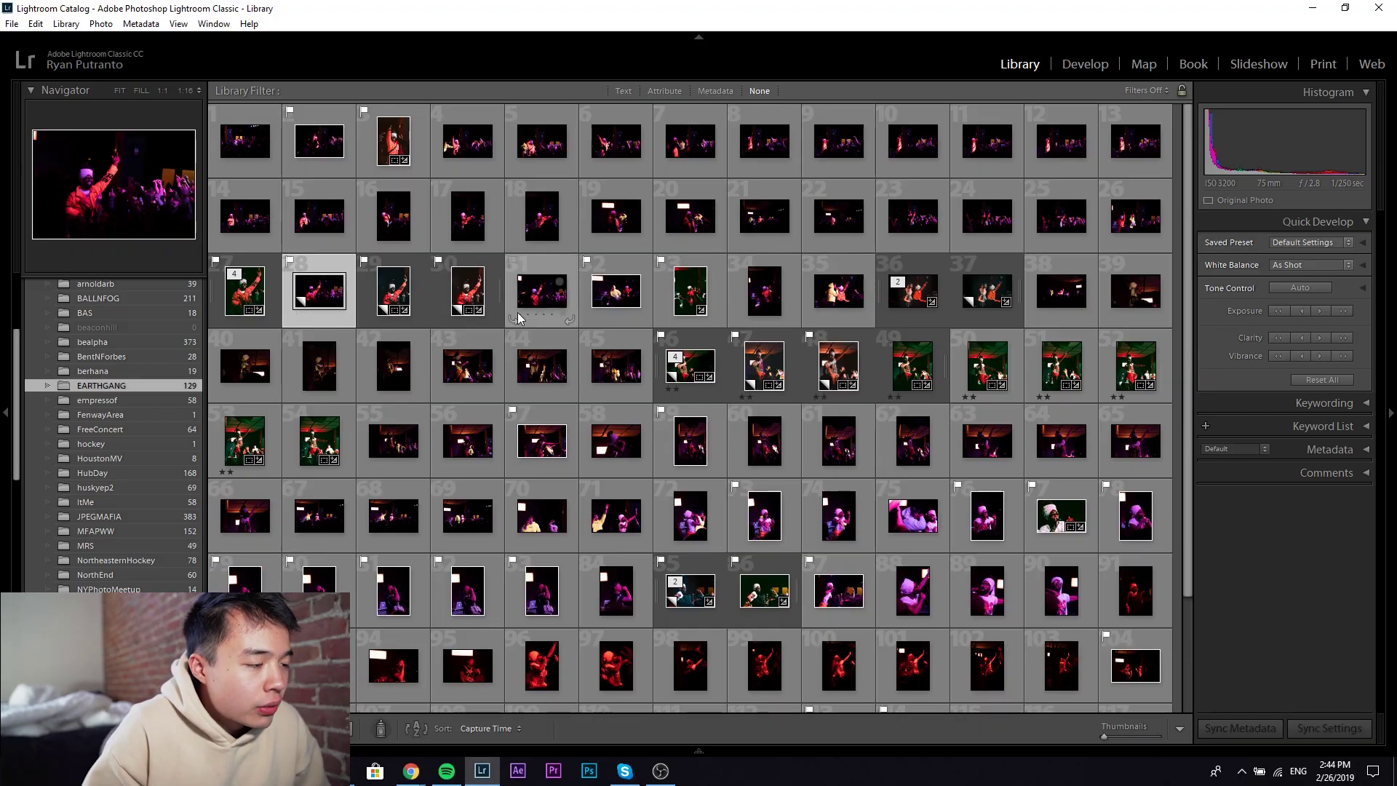
Open performer thumbnail 28 in Develop and lock the crop to 4x5 / 8x10
{"action": "double_click", "coordinate": [316, 293]}
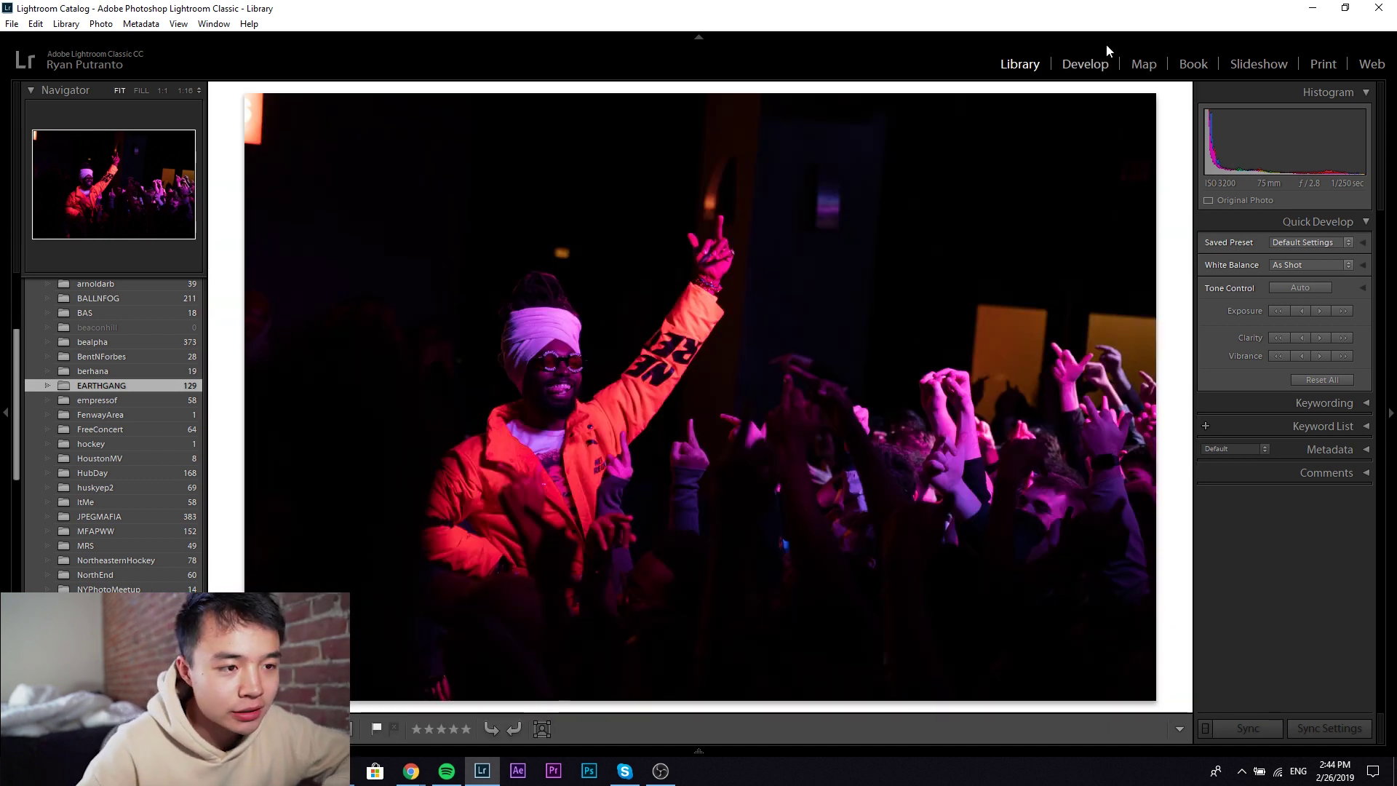
{"action": "left_click", "coordinate": [1083, 65]}
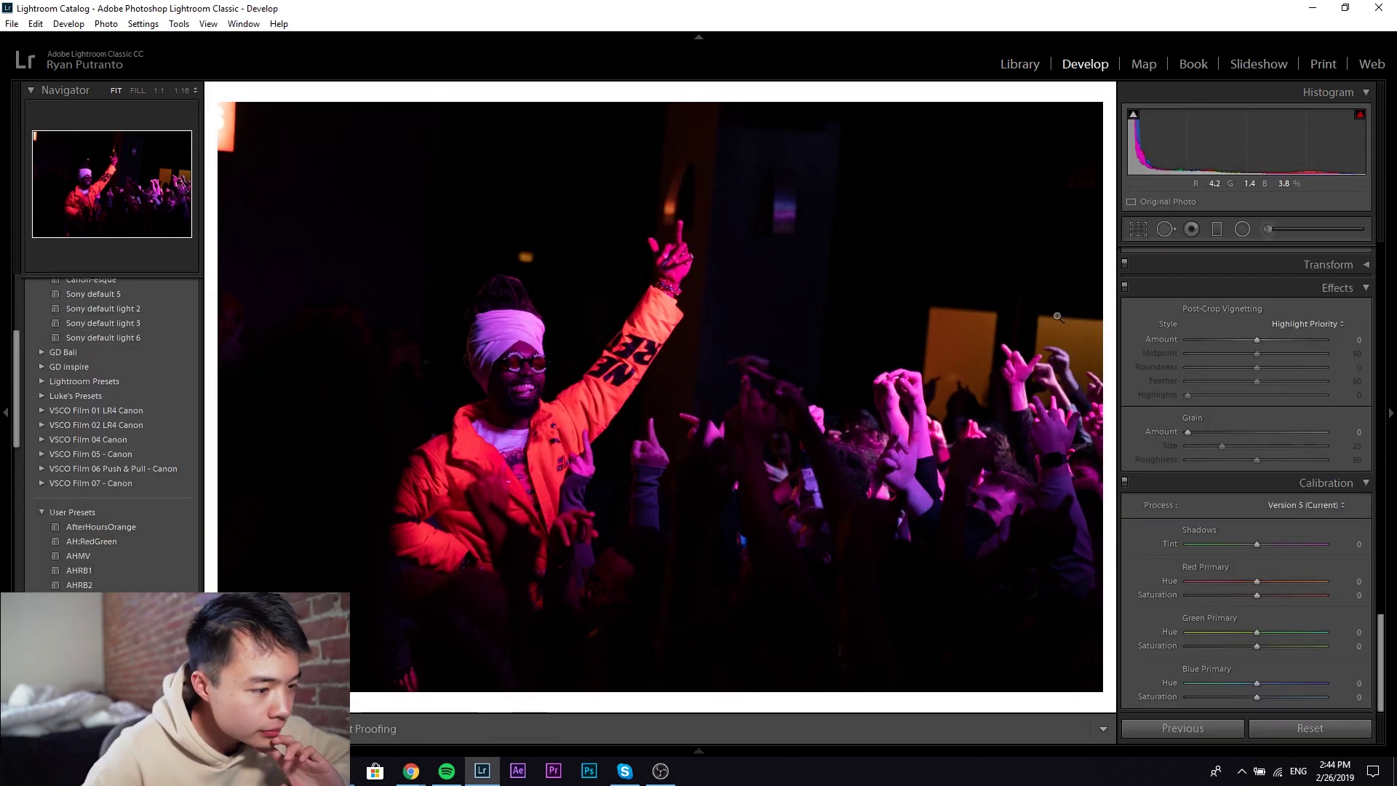
{"action": "left_click", "coordinate": [1148, 232]}
{"action": "left_click", "coordinate": [1334, 281]}
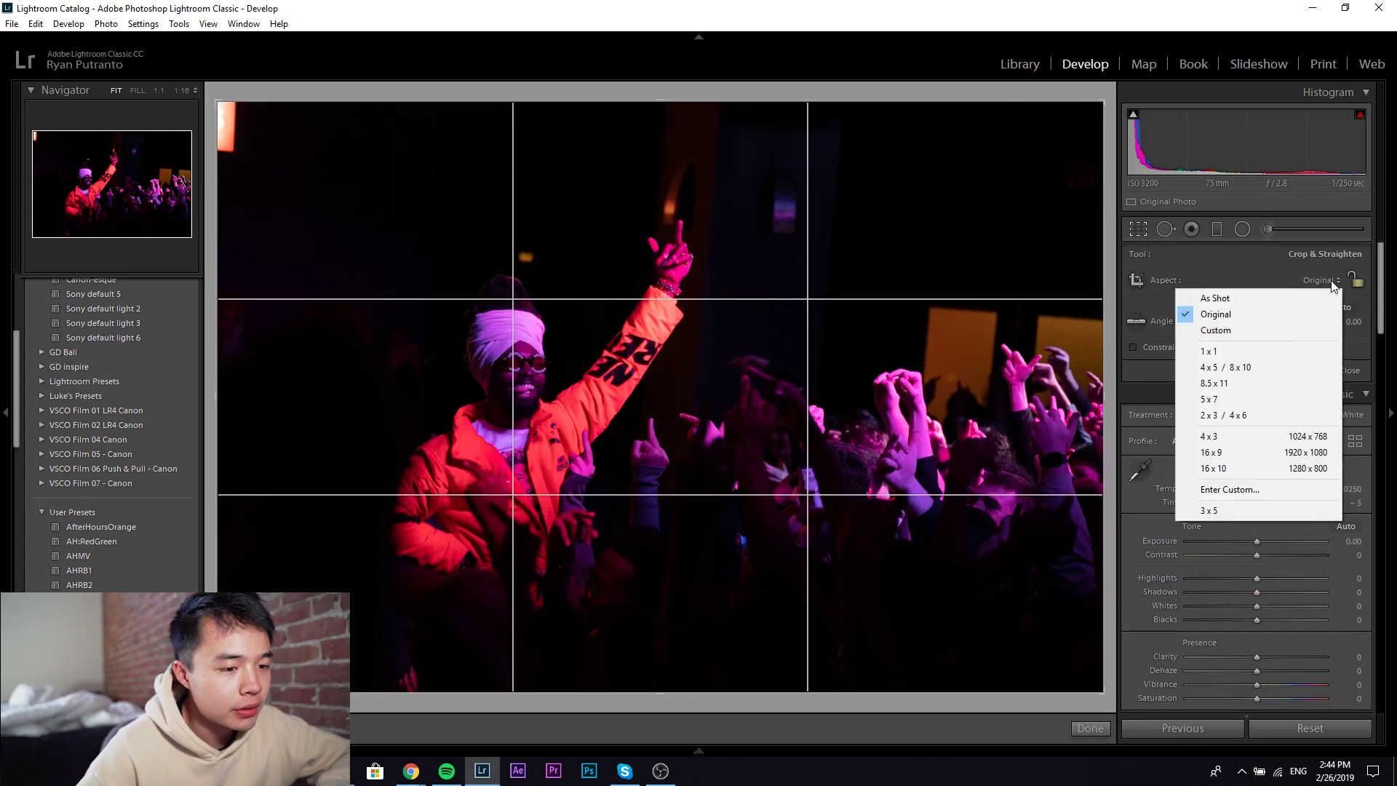
{"action": "left_click", "coordinate": [1278, 372]}
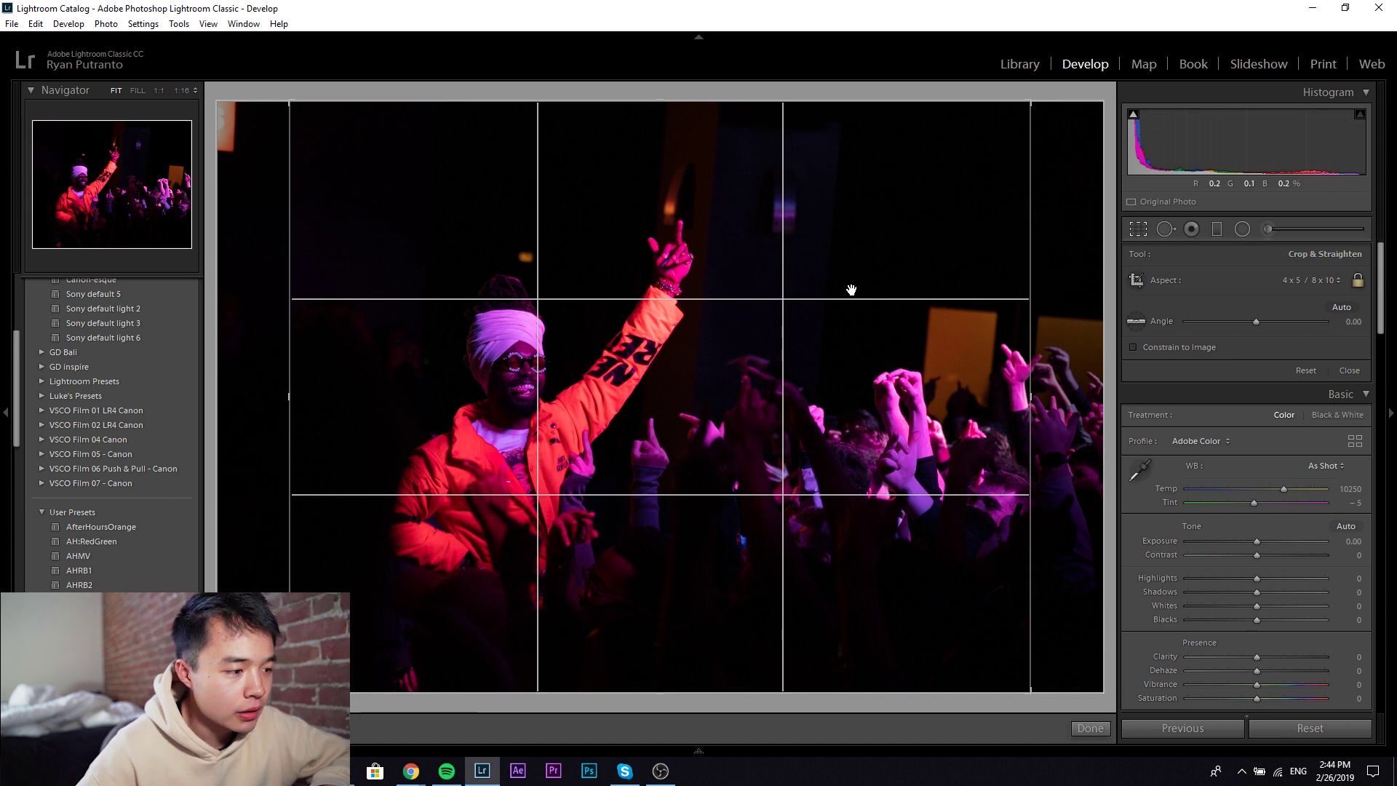
Flip the crop to portrait, frame it around the performer and commit
{"action": "key", "text": "x"}
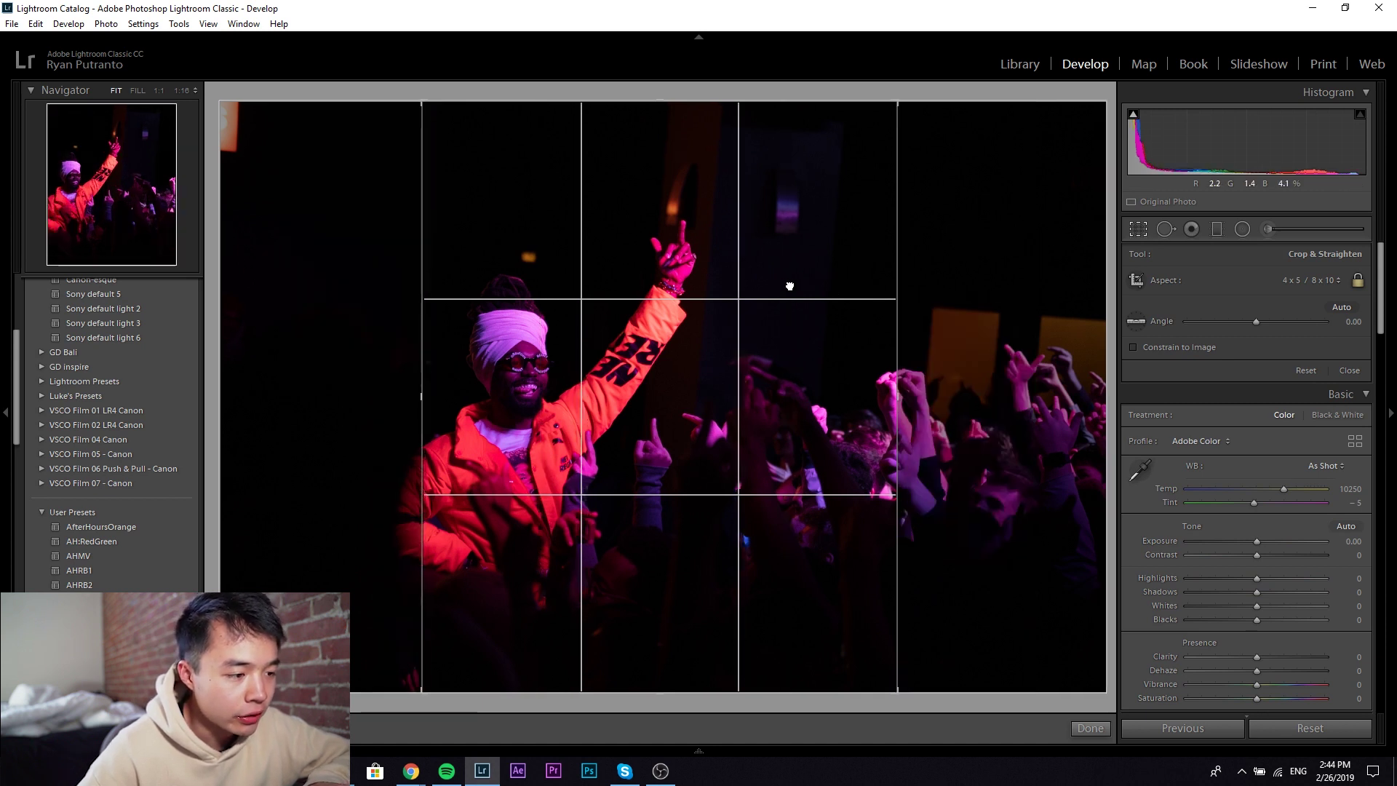
{"action": "left_click_drag", "start_coordinate": [789, 283], "coordinate": [857, 284]}
{"action": "left_click_drag", "start_coordinate": [689, 104], "coordinate": [692, 162]}
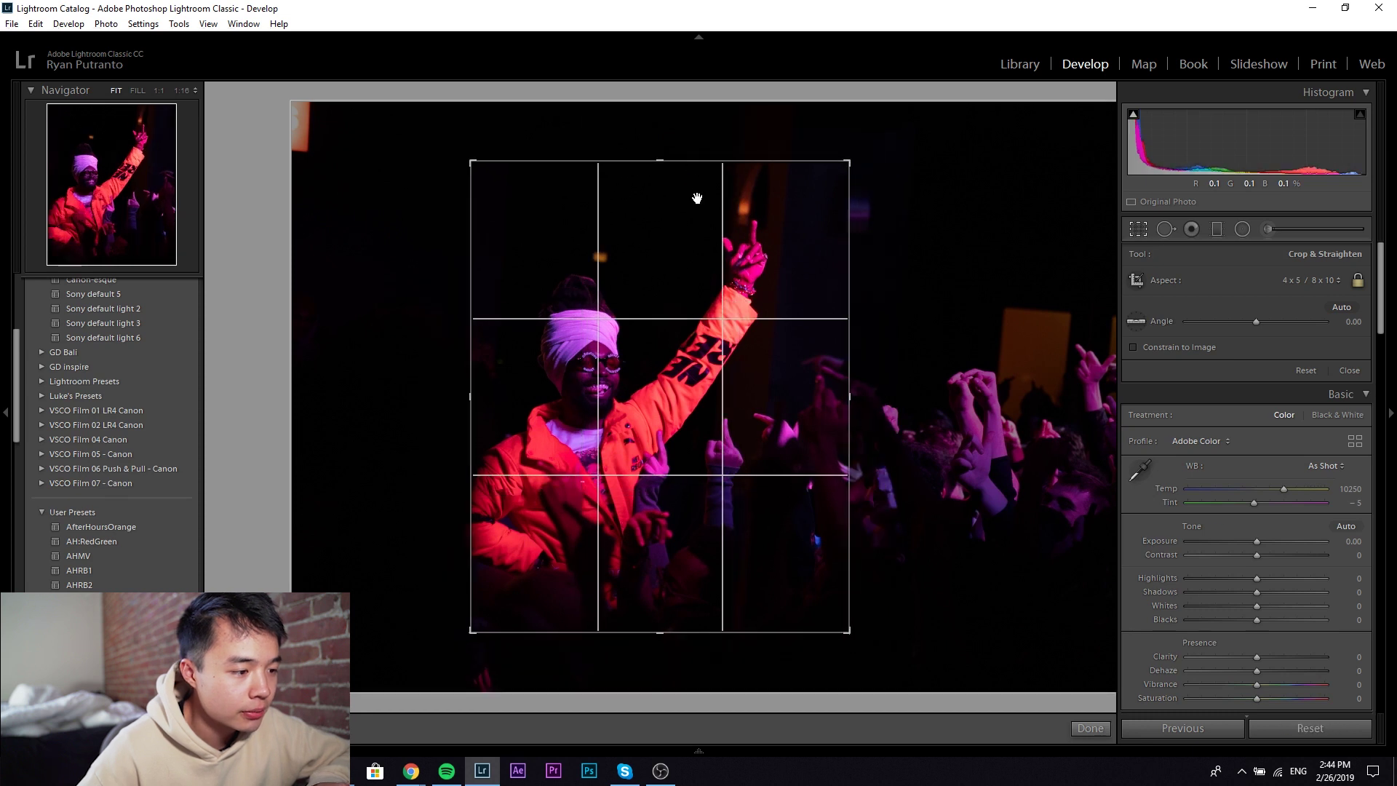
{"action": "left_click_drag", "start_coordinate": [643, 269], "coordinate": [658, 233]}
{"action": "left_click_drag", "start_coordinate": [647, 161], "coordinate": [660, 138]}
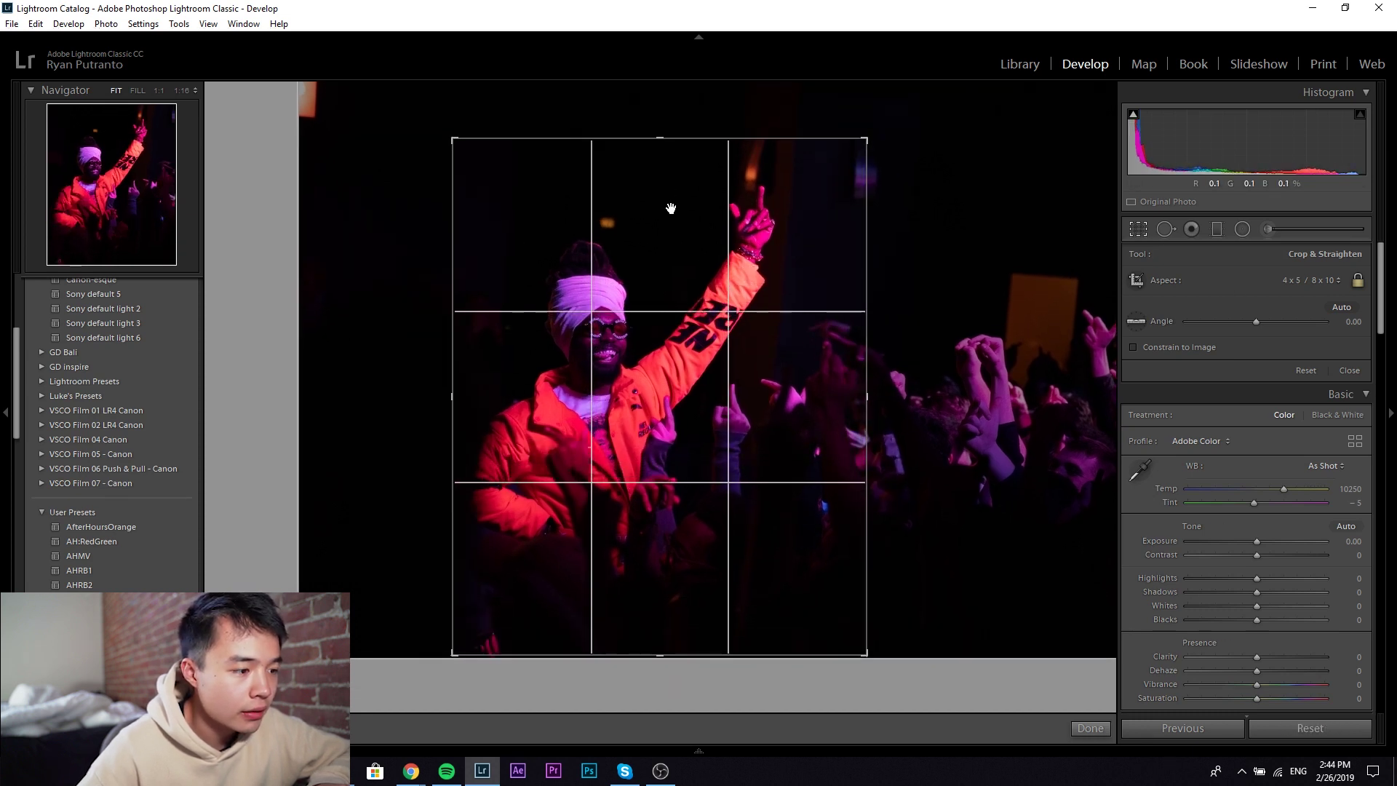
{"action": "left_click_drag", "start_coordinate": [669, 207], "coordinate": [664, 201]}
{"action": "left_click_drag", "start_coordinate": [660, 135], "coordinate": [658, 125]}
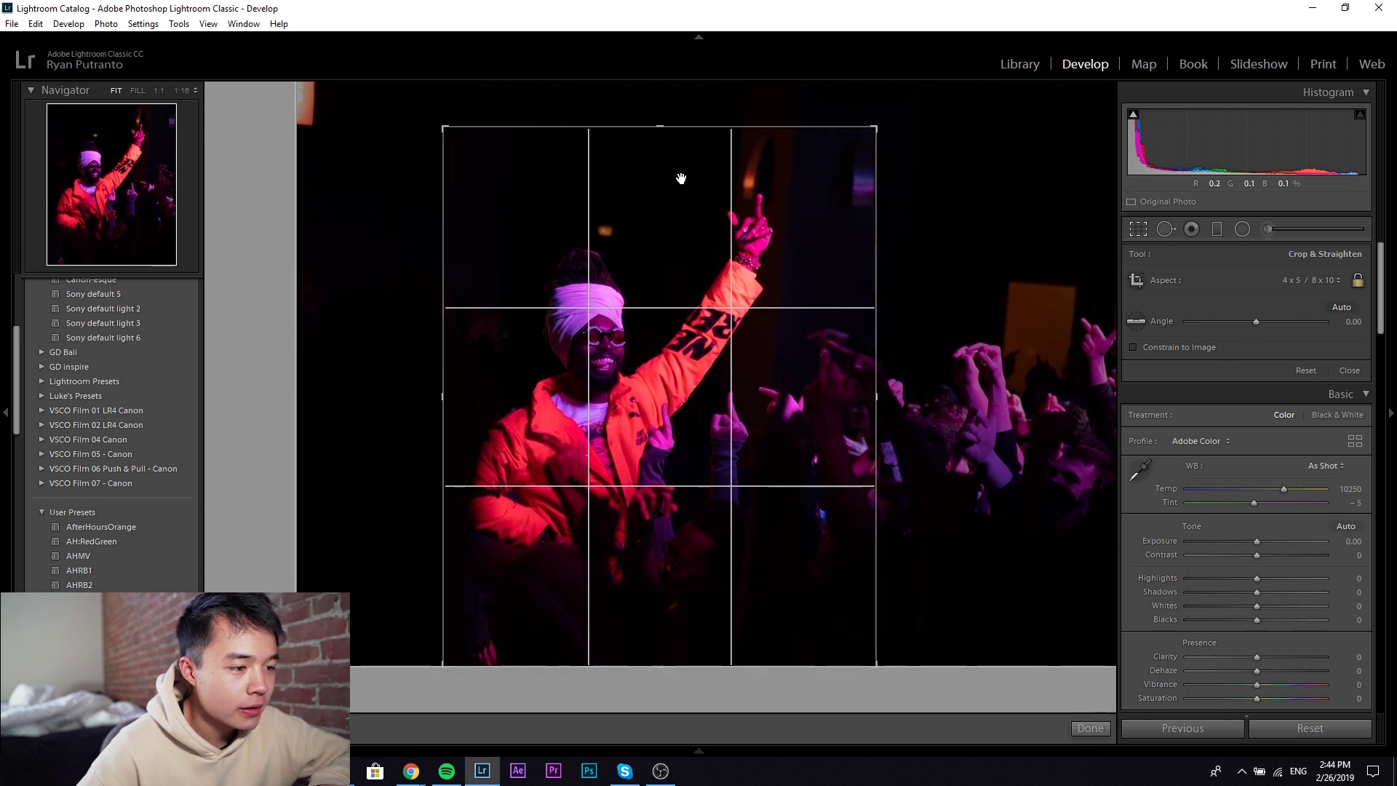
{"action": "key", "text": "Return"}
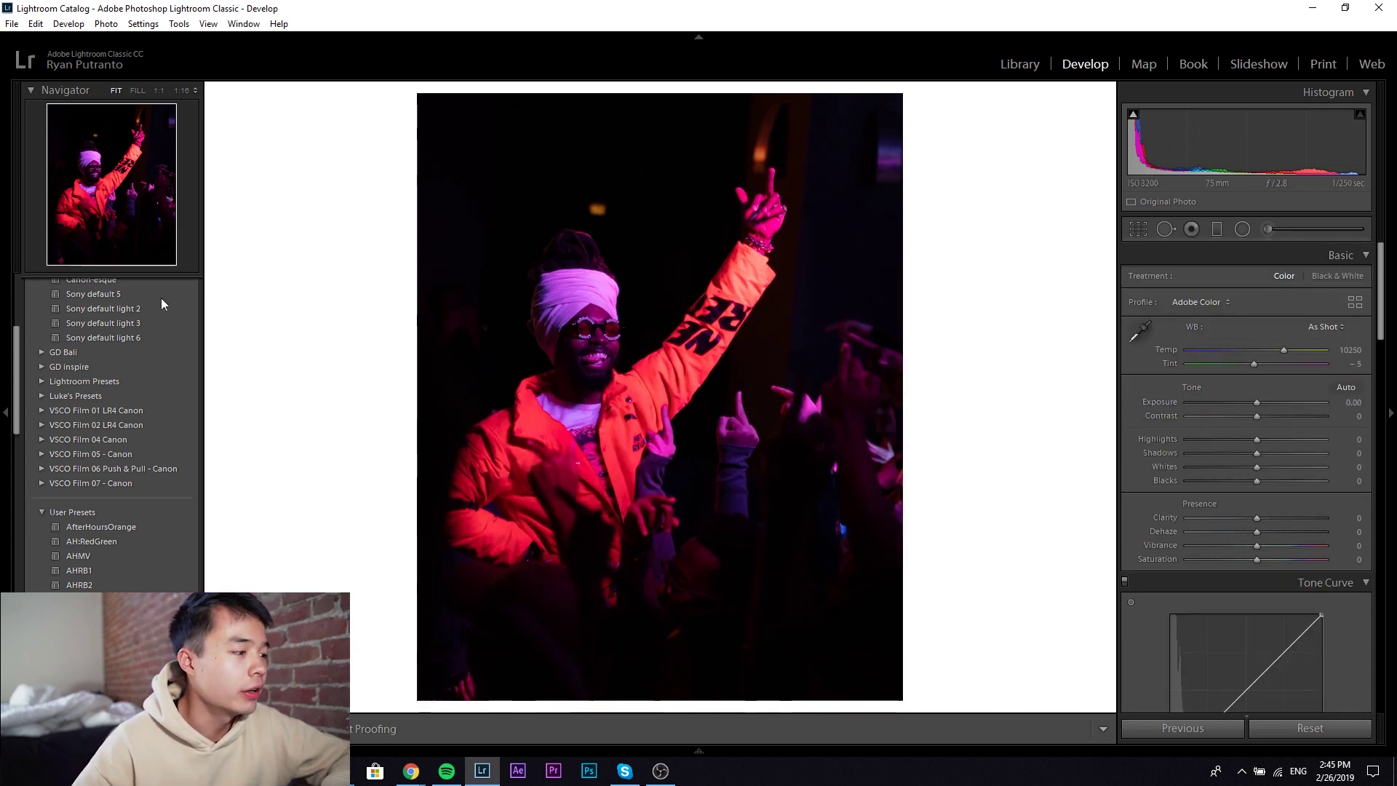
Push the white balance temperature much warmer and shift the tint toward green
{"action": "key", "text": "backslash"}
{"action": "key", "text": "backslash"}
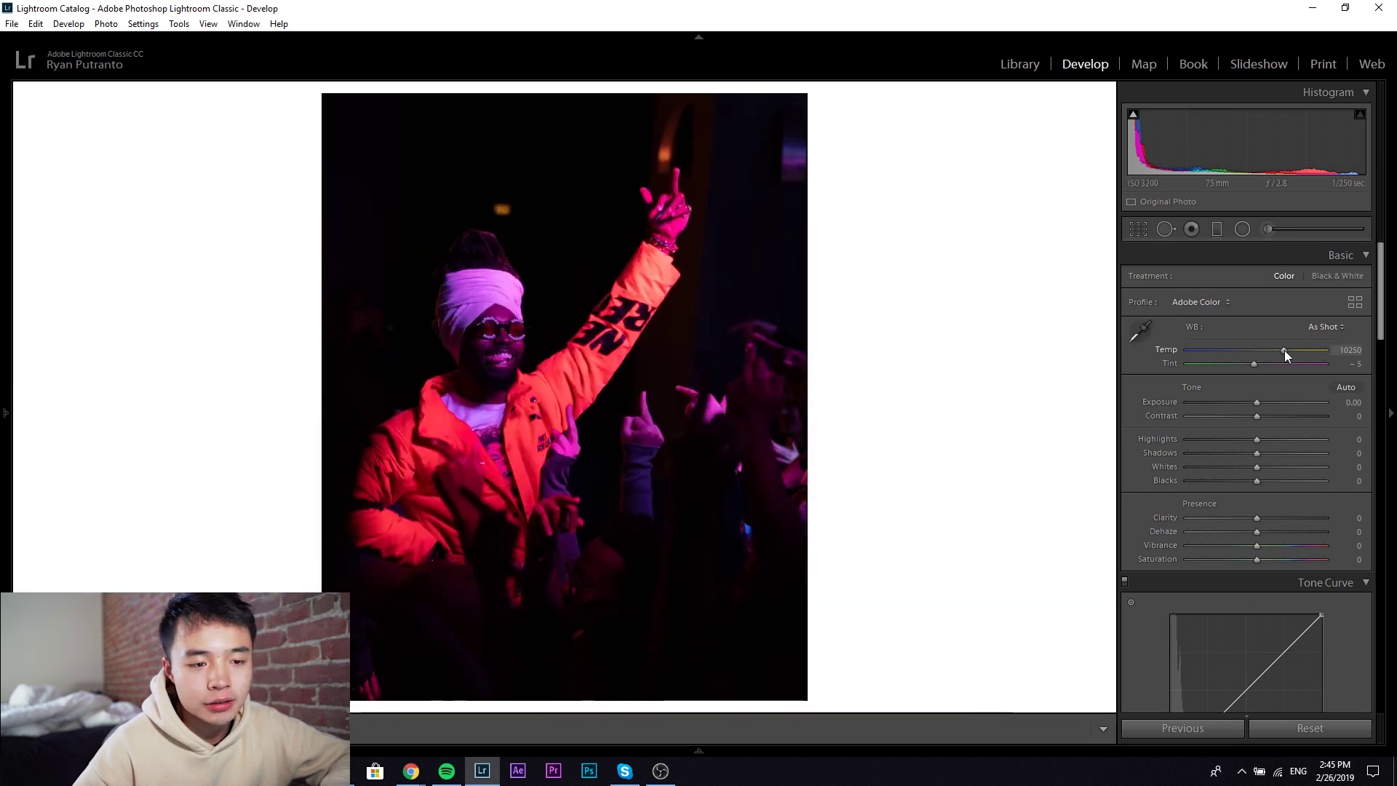
{"action": "left_click_drag", "start_coordinate": [1285, 353], "coordinate": [1289, 354]}
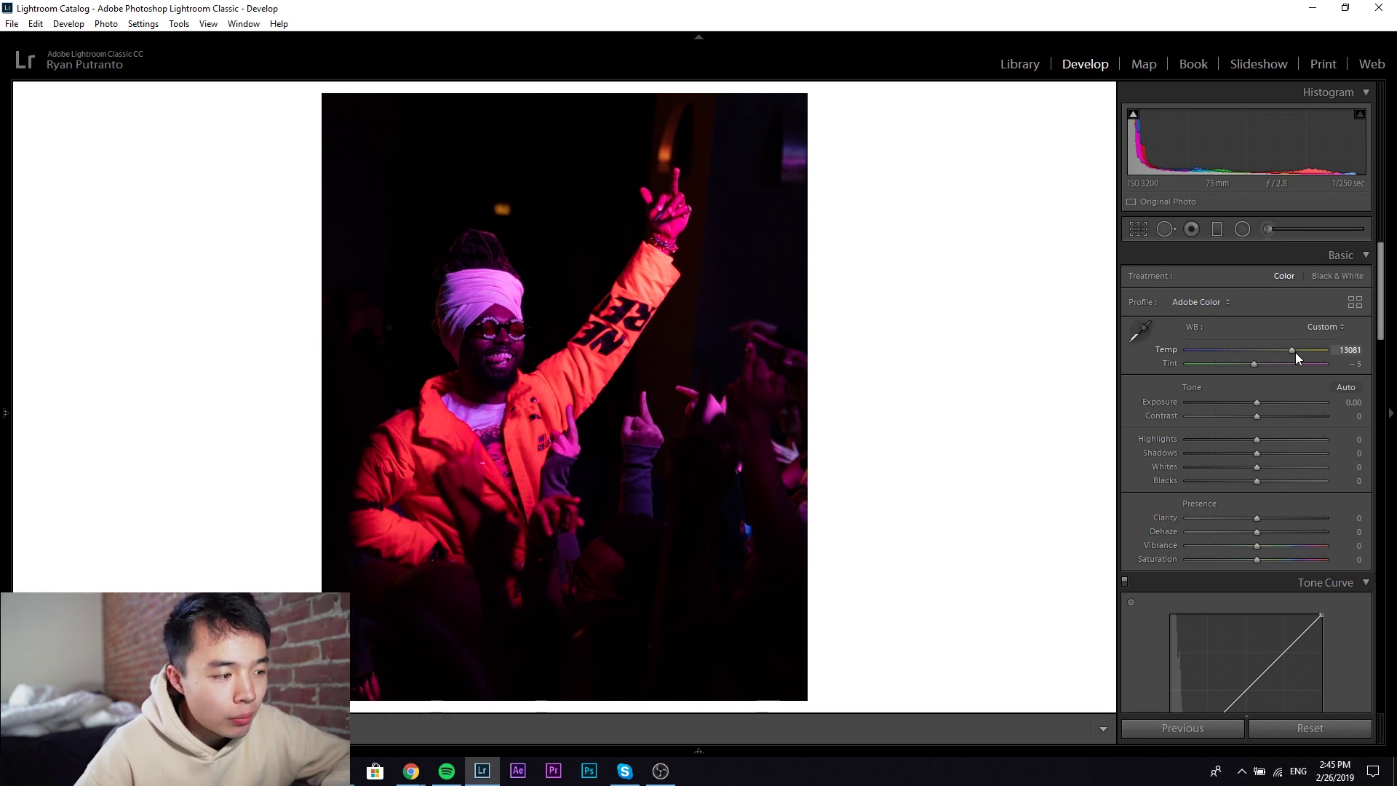
{"action": "left_click_drag", "start_coordinate": [1295, 356], "coordinate": [1300, 358]}
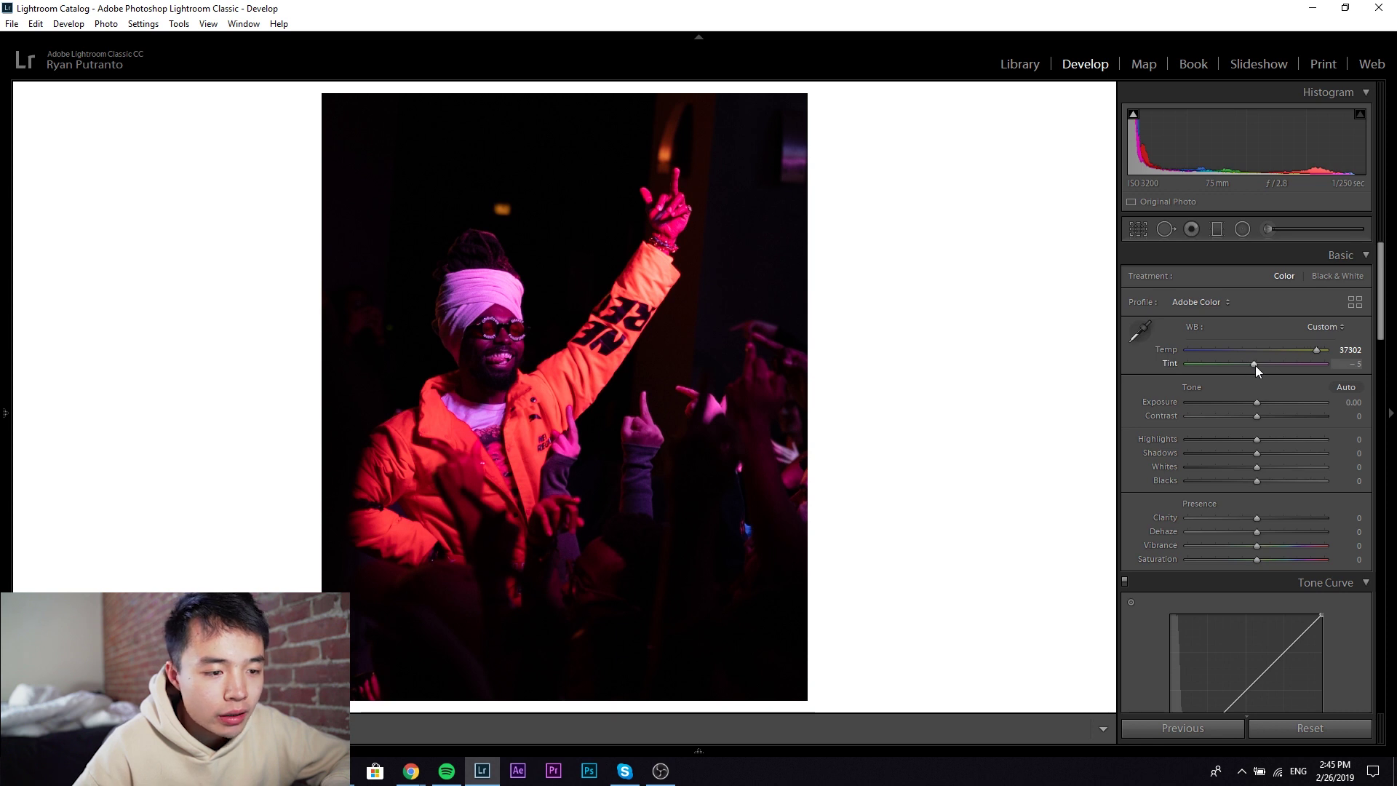
{"action": "left_click_drag", "start_coordinate": [1241, 370], "coordinate": [1230, 370]}
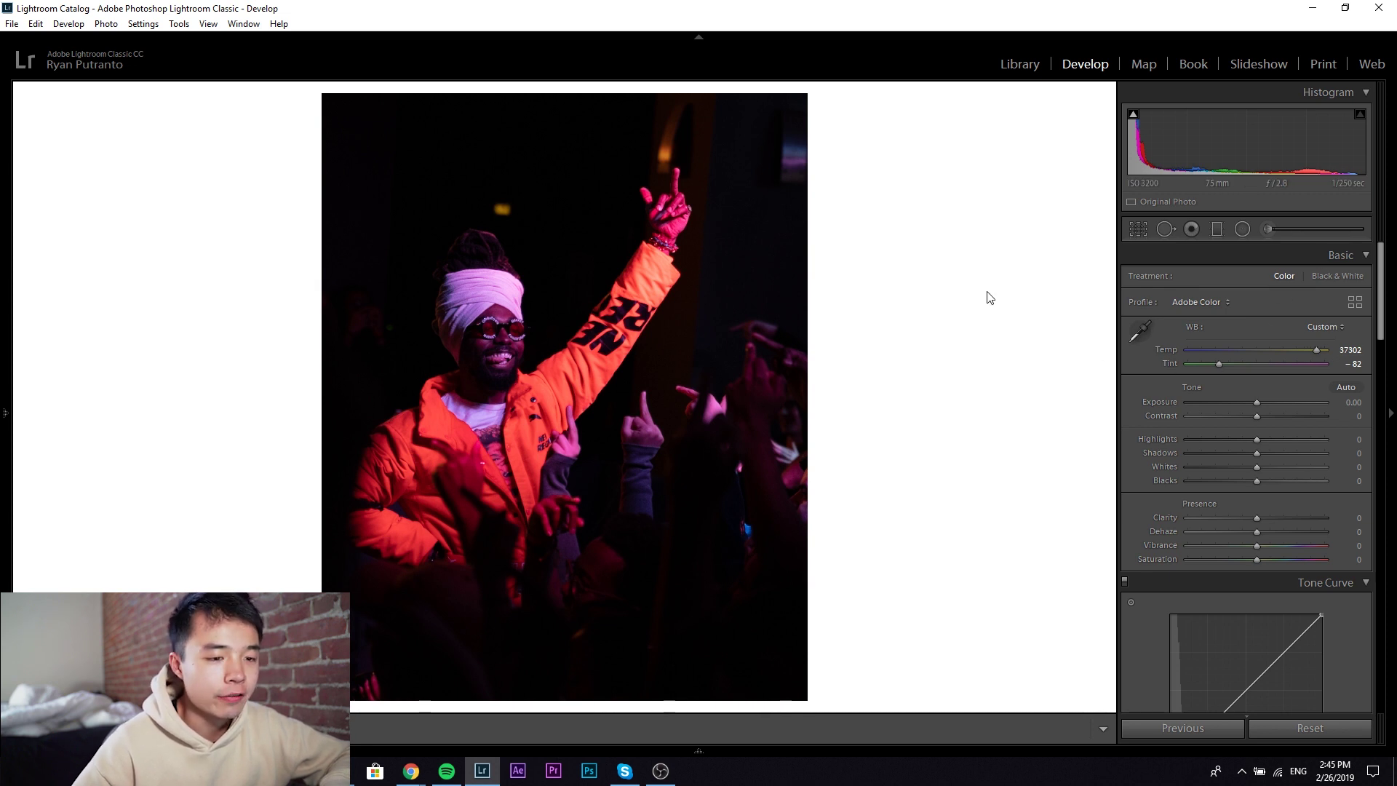
{"action": "scroll", "coordinate": [1375, 309], "scroll_direction": "down", "scroll_amount": 1}
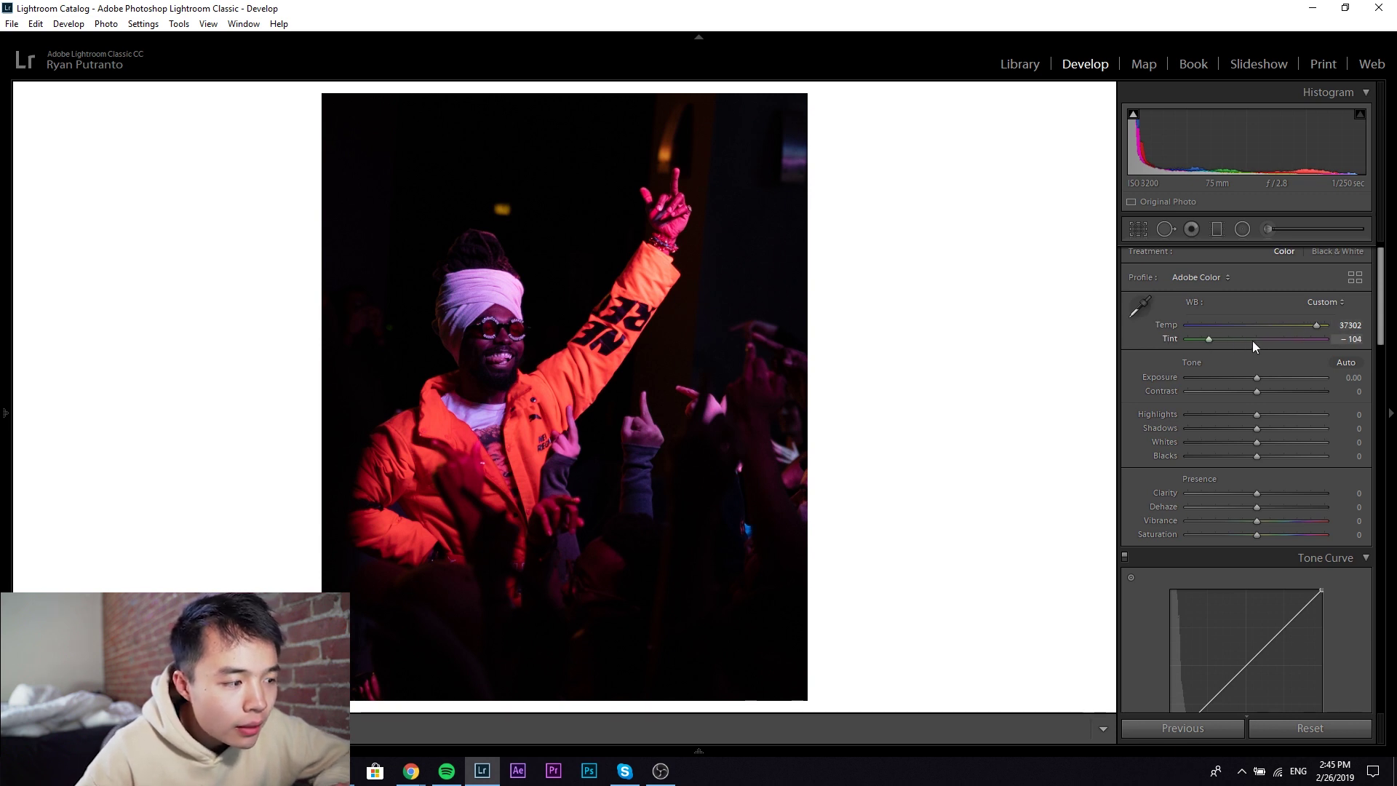
{"action": "left_click_drag", "start_coordinate": [1195, 340], "coordinate": [1196, 340]}
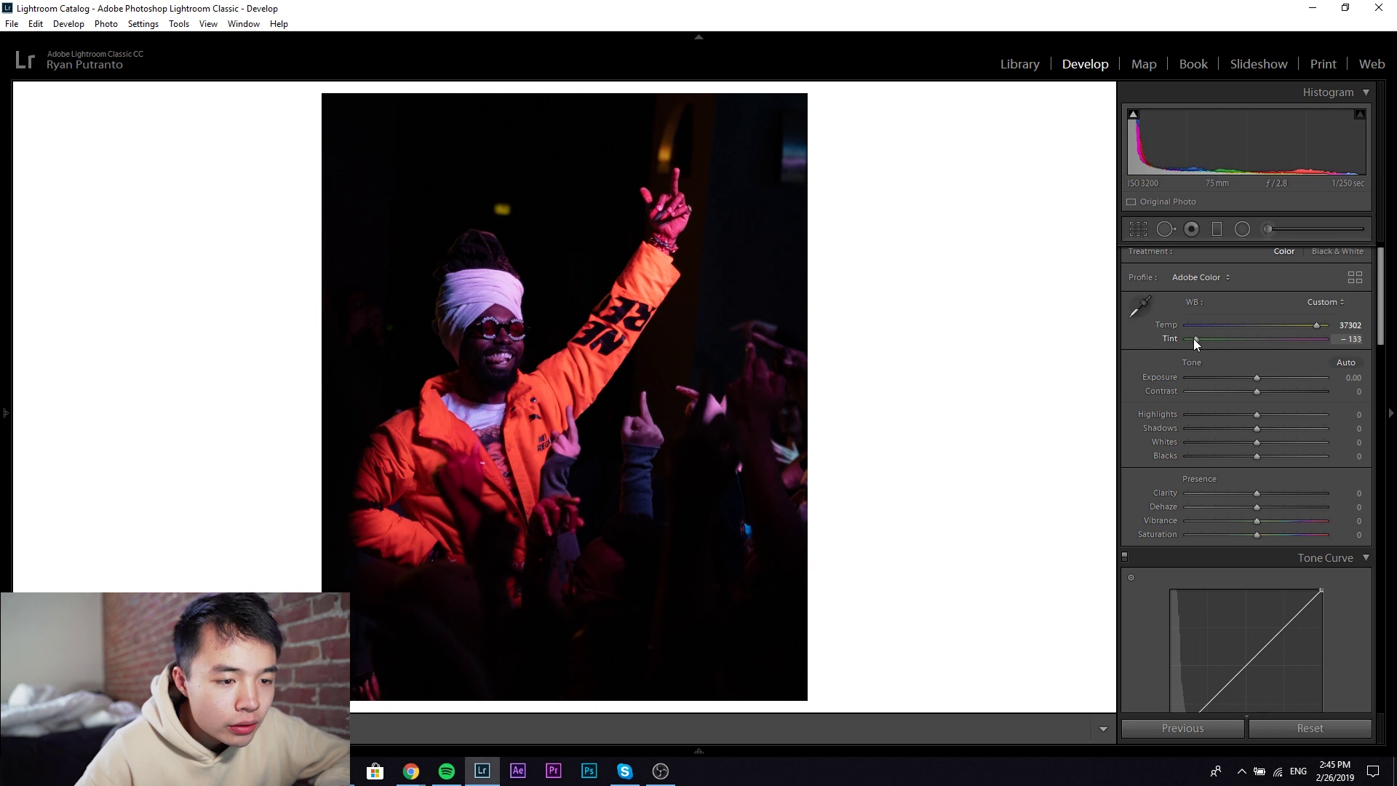
Enter a Tint of −90 and readjust Temp to 43651
{"action": "left_click", "coordinate": [1342, 339]}
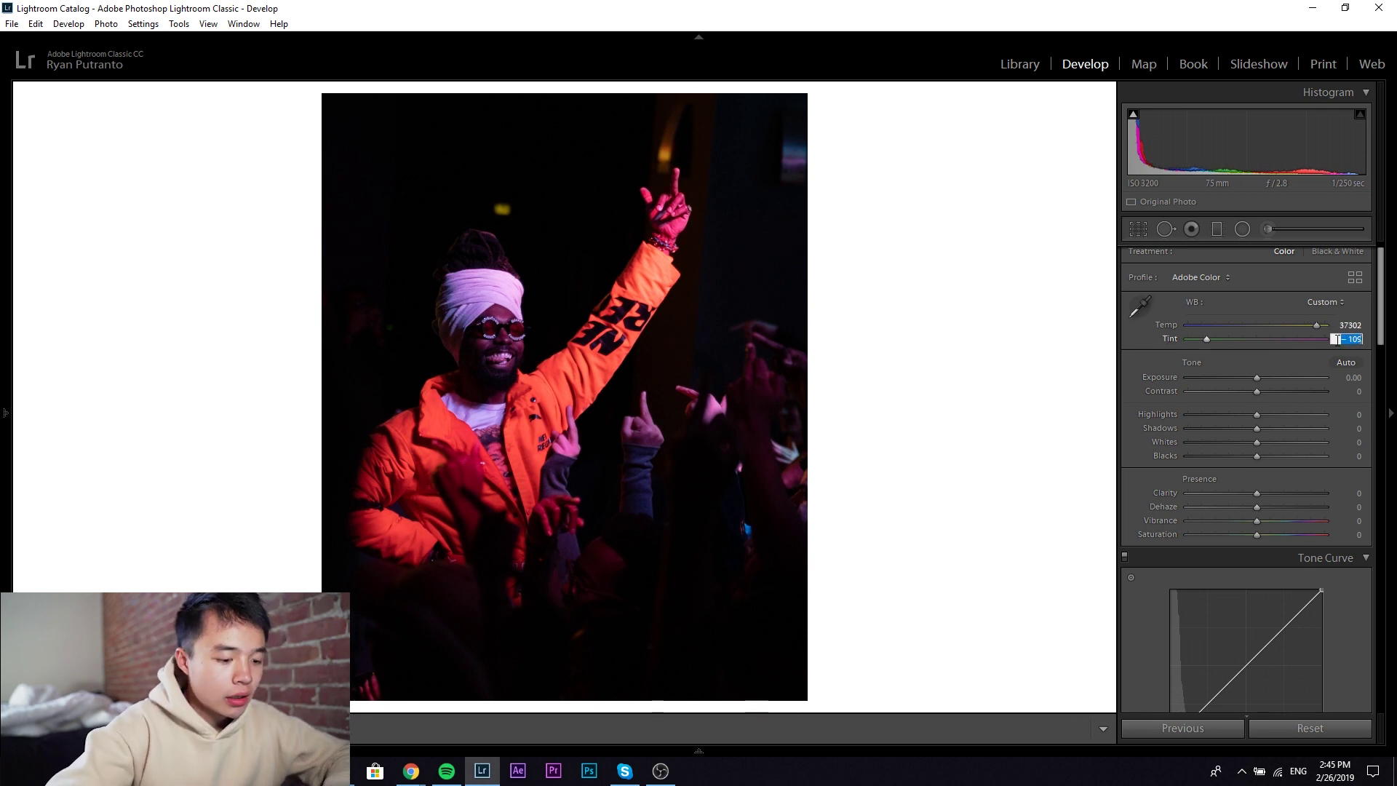
{"action": "type", "text": "- 90"}
{"action": "key", "text": "Return"}
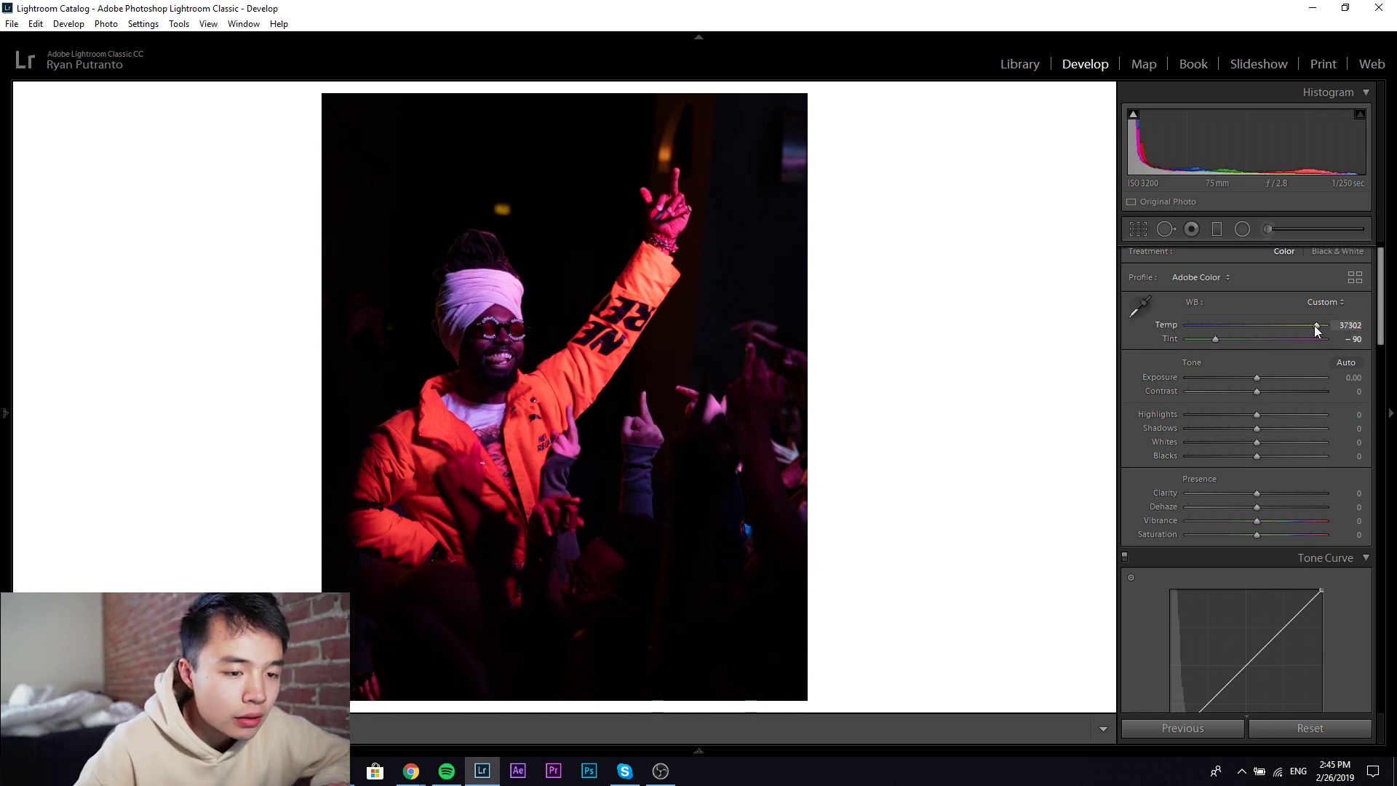
{"action": "mouse_move", "coordinate": [1316, 325]}
{"action": "left_mouse_down"}
{"action": "mouse_move", "coordinate": [1270, 328]}
{"action": "mouse_move", "coordinate": [1319, 329]}
{"action": "left_mouse_up"}
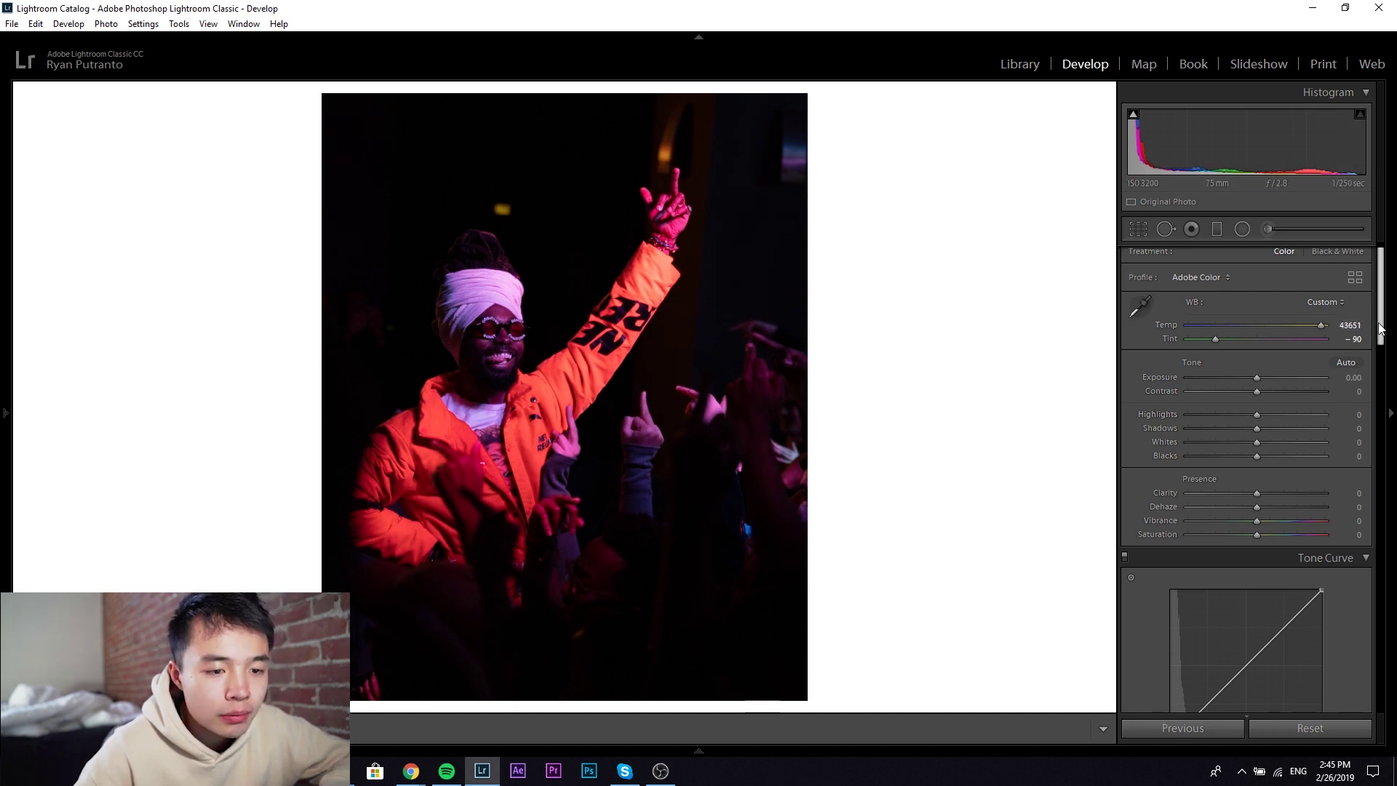
{"action": "scroll", "coordinate": [1237, 422], "scroll_direction": "down", "scroll_amount": 2}
Raise Shadows to +61 and Whites to +24, lift the tone curve black point, keep Highlights +9
{"action": "mouse_move", "coordinate": [1258, 374]}
{"action": "left_mouse_down"}
{"action": "mouse_move", "coordinate": [1302, 375]}
{"action": "mouse_move", "coordinate": [1245, 364]}
{"action": "mouse_move", "coordinate": [1262, 365]}
{"action": "left_mouse_up"}
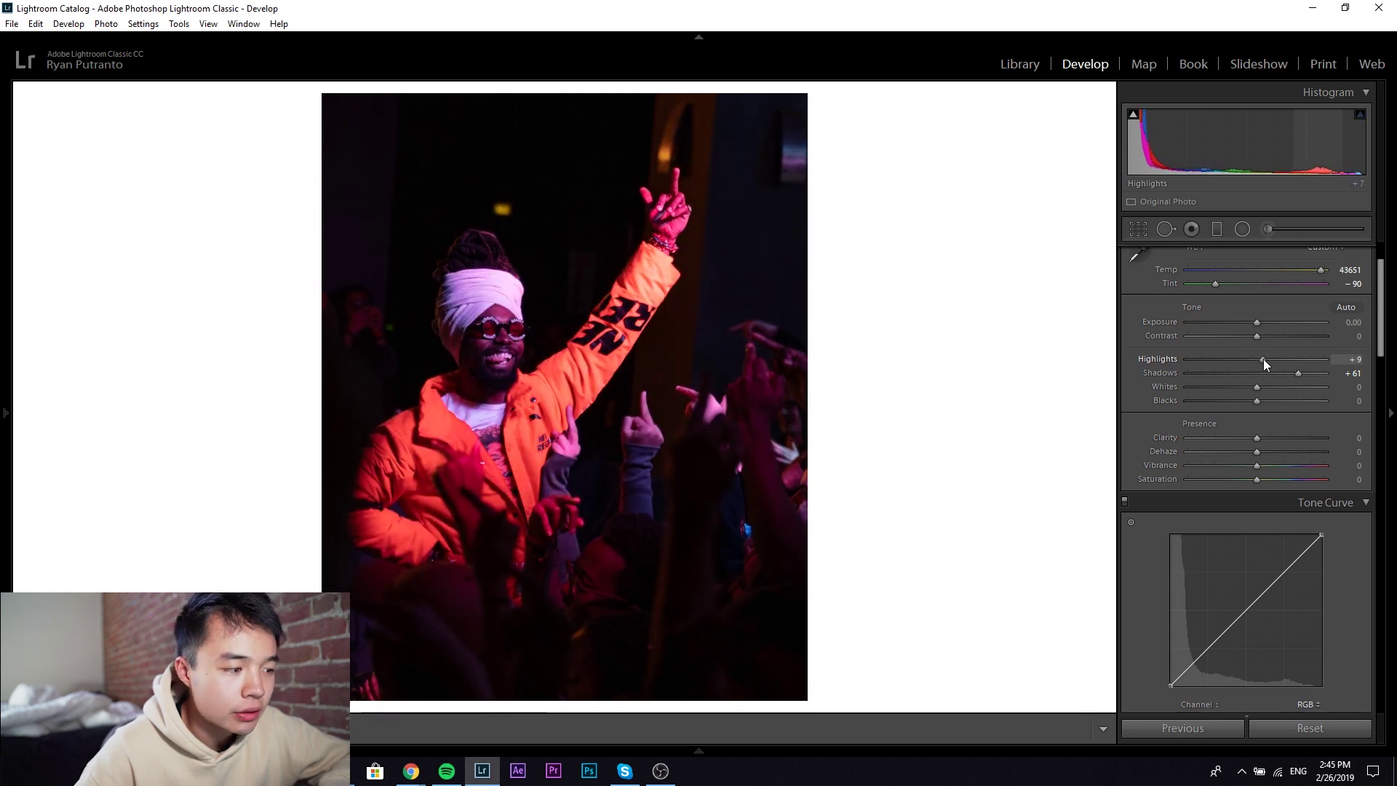
{"action": "left_click_drag", "start_coordinate": [1263, 386], "coordinate": [1278, 386]}
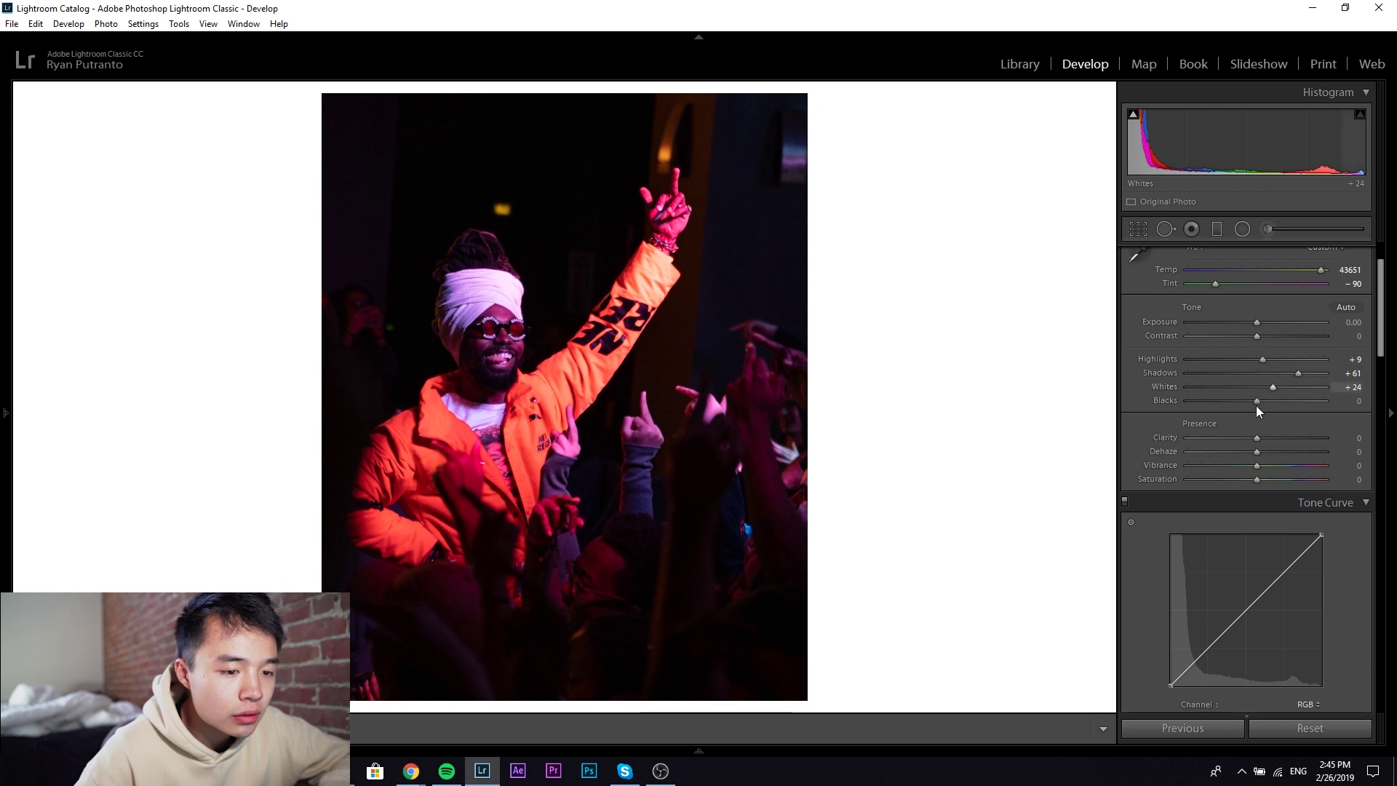
{"action": "left_click_drag", "start_coordinate": [1169, 688], "coordinate": [1203, 652]}
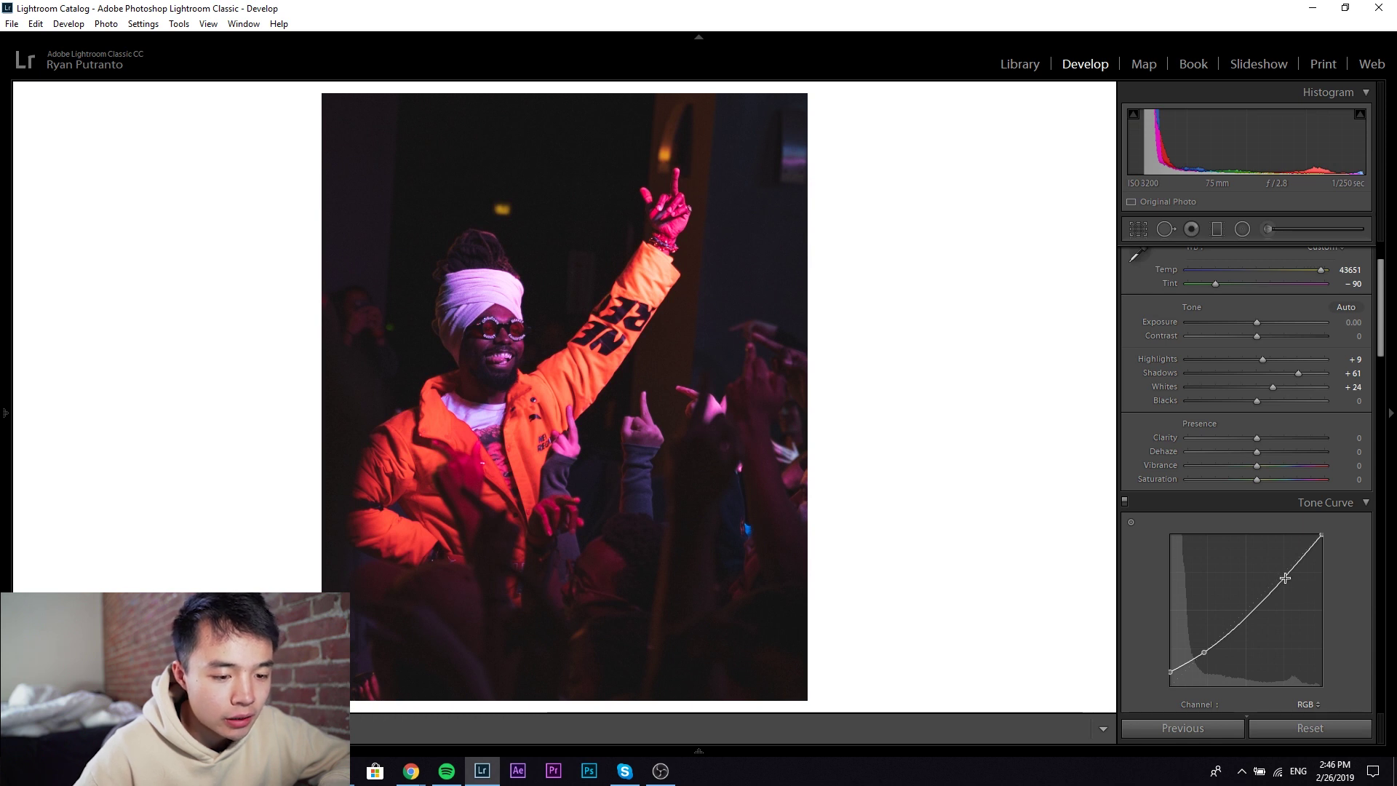
{"action": "left_click_drag", "start_coordinate": [1285, 578], "coordinate": [1285, 566]}
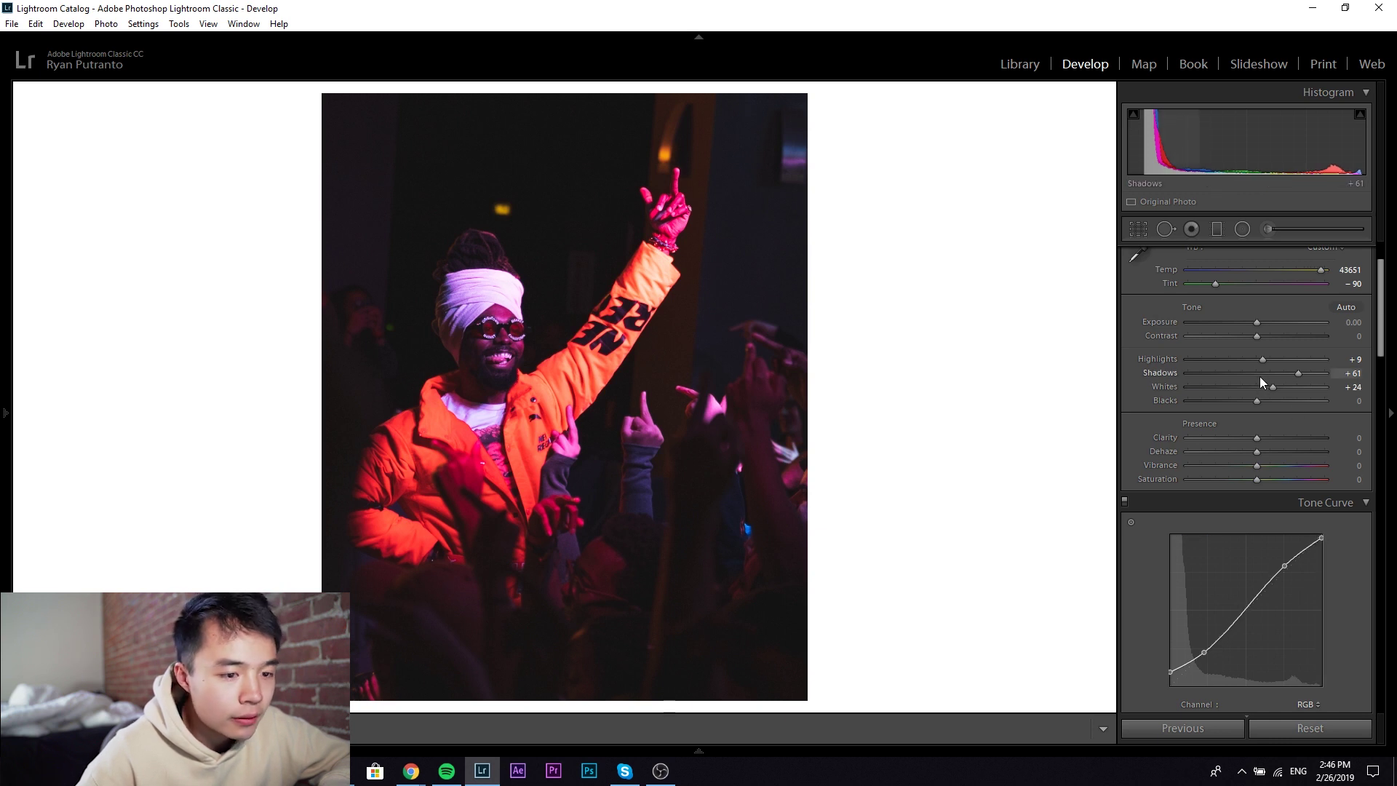
{"action": "mouse_move", "coordinate": [1262, 358]}
{"action": "left_mouse_down"}
{"action": "mouse_move", "coordinate": [1246, 356]}
{"action": "mouse_move", "coordinate": [1261, 358]}
{"action": "left_mouse_up"}
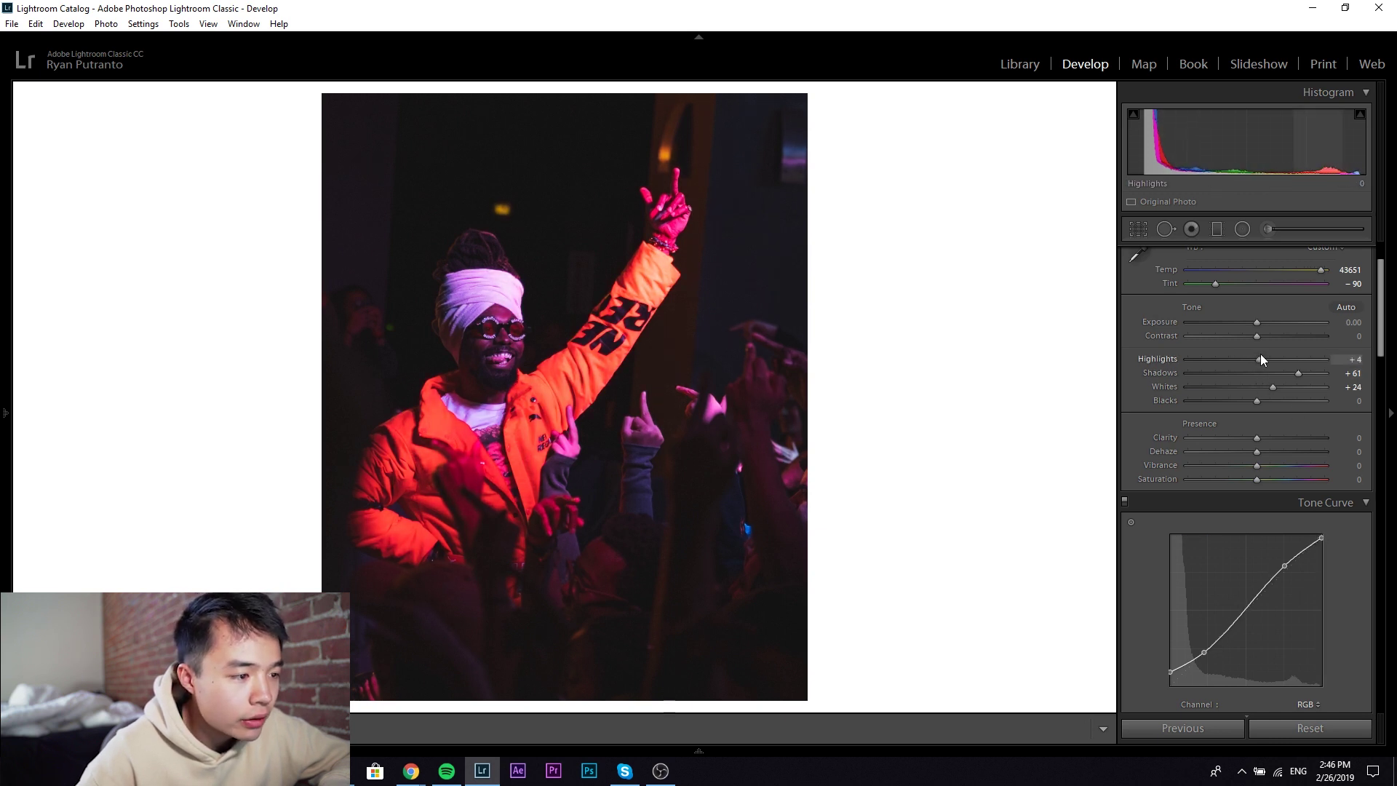
{"action": "key", "text": "ctrl+z"}
{"action": "key", "text": "ctrl+z"}
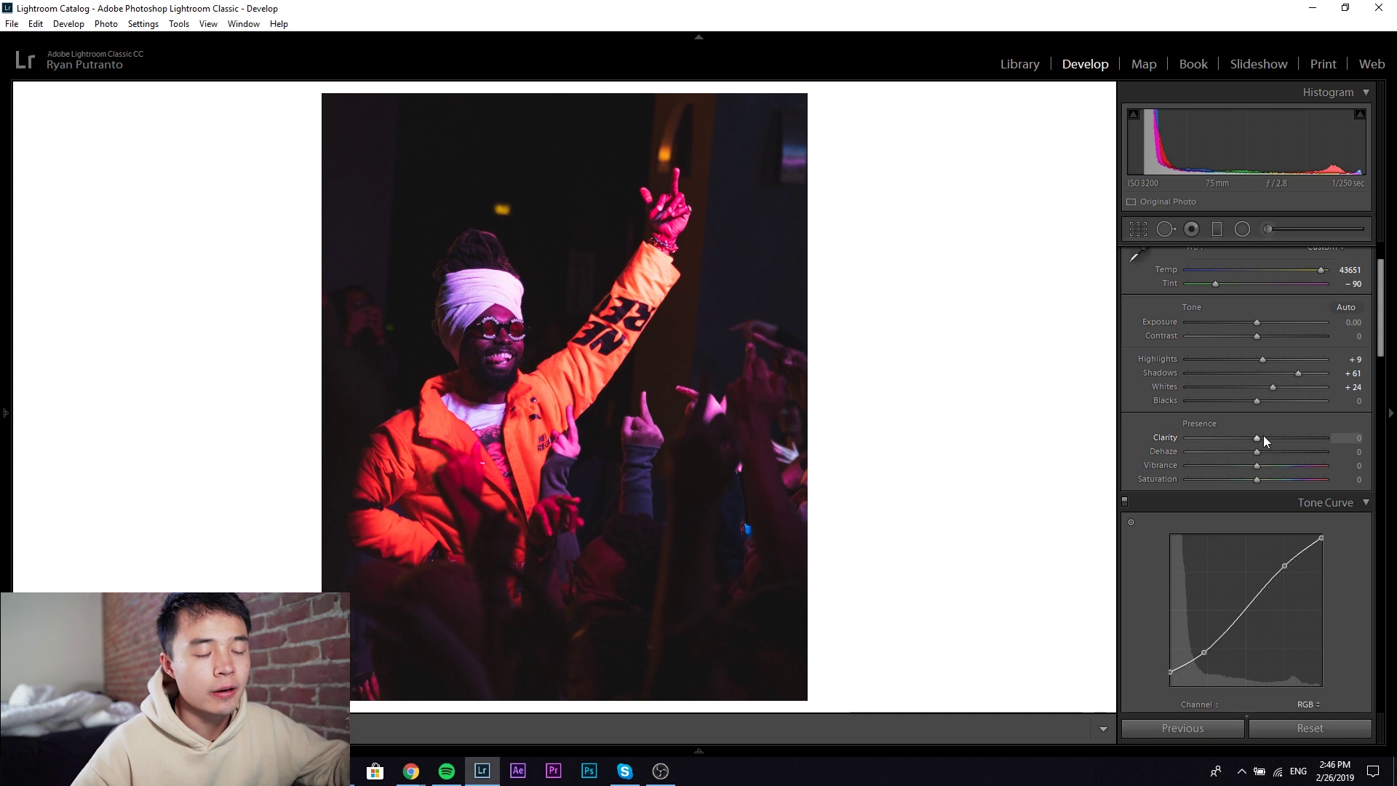
Set Clarity to +20
{"action": "left_click", "coordinate": [1354, 437]}
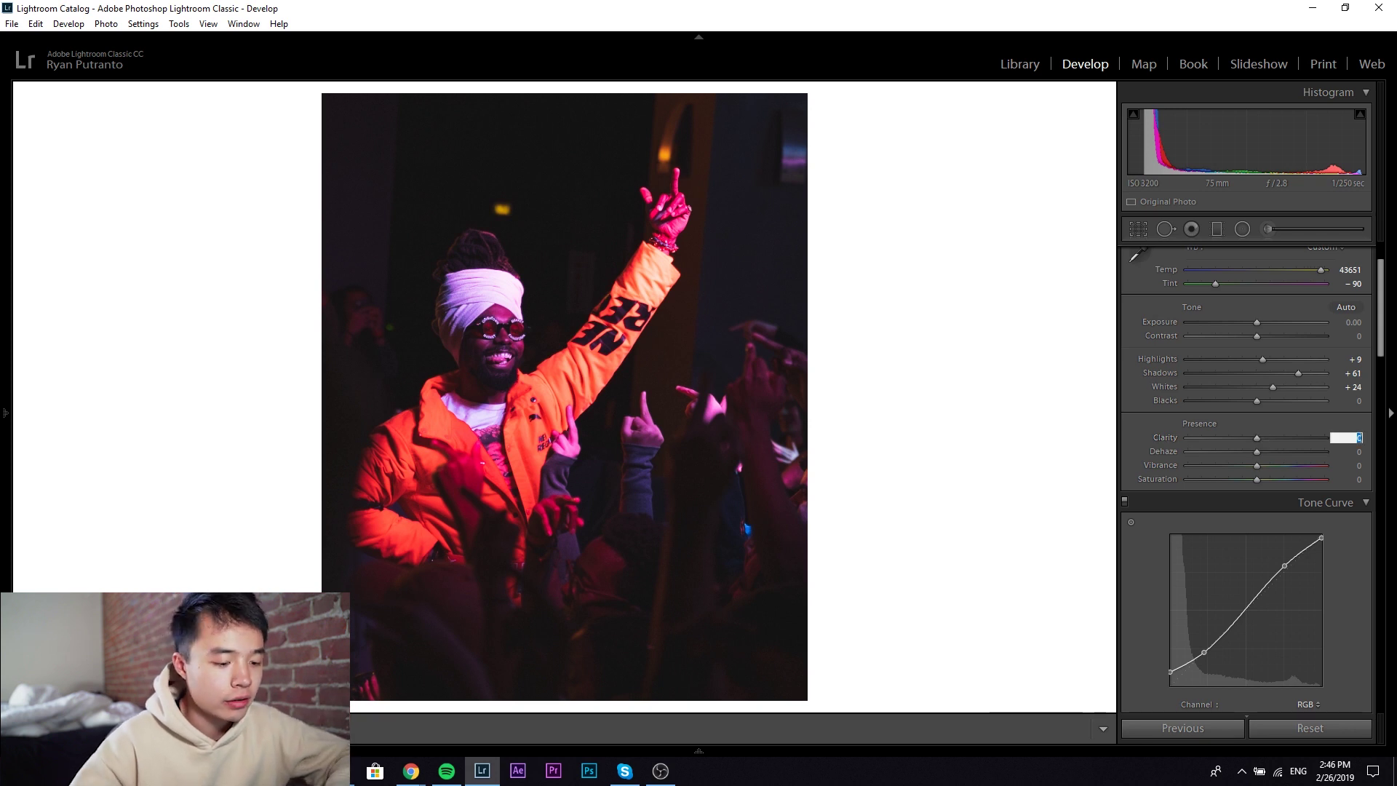
{"action": "type", "text": "20"}
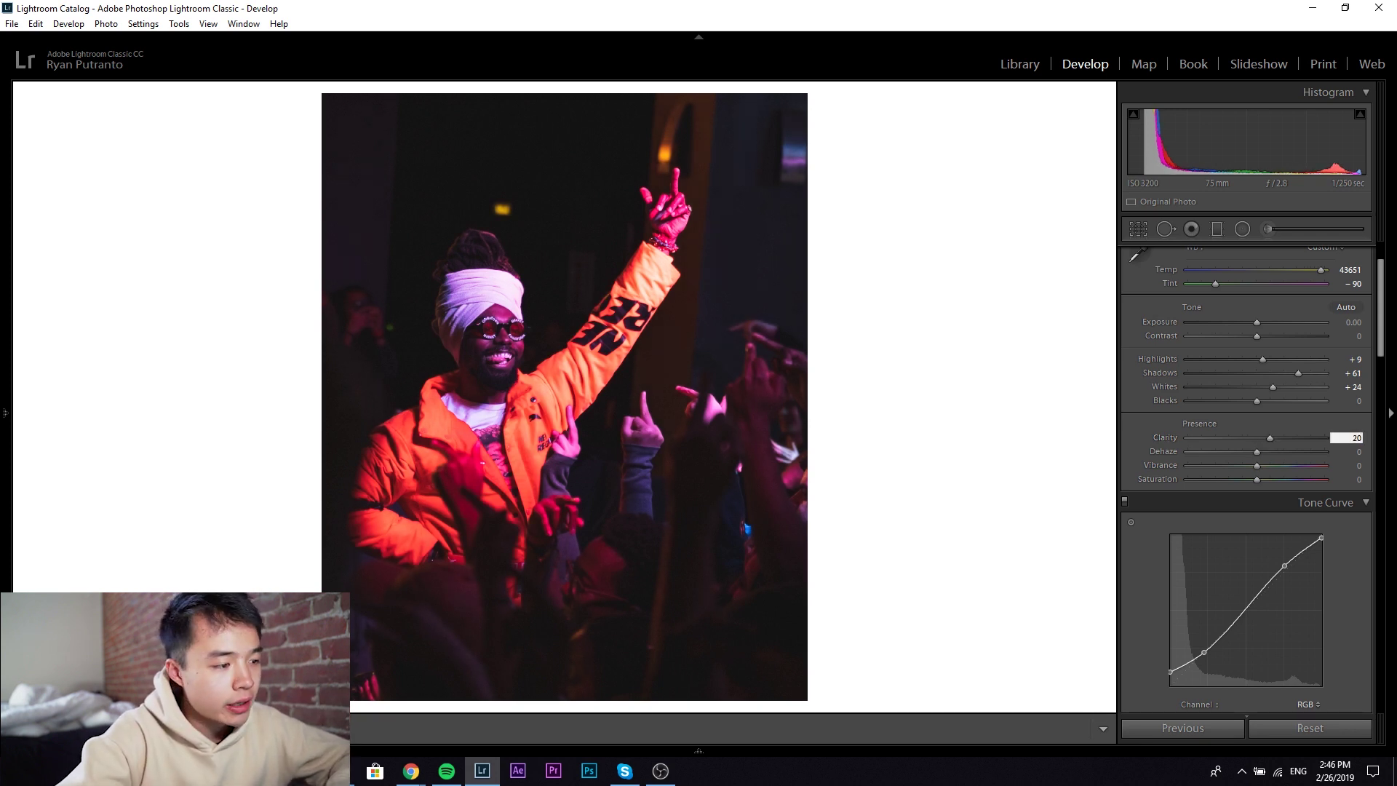
{"action": "key", "text": "Return"}
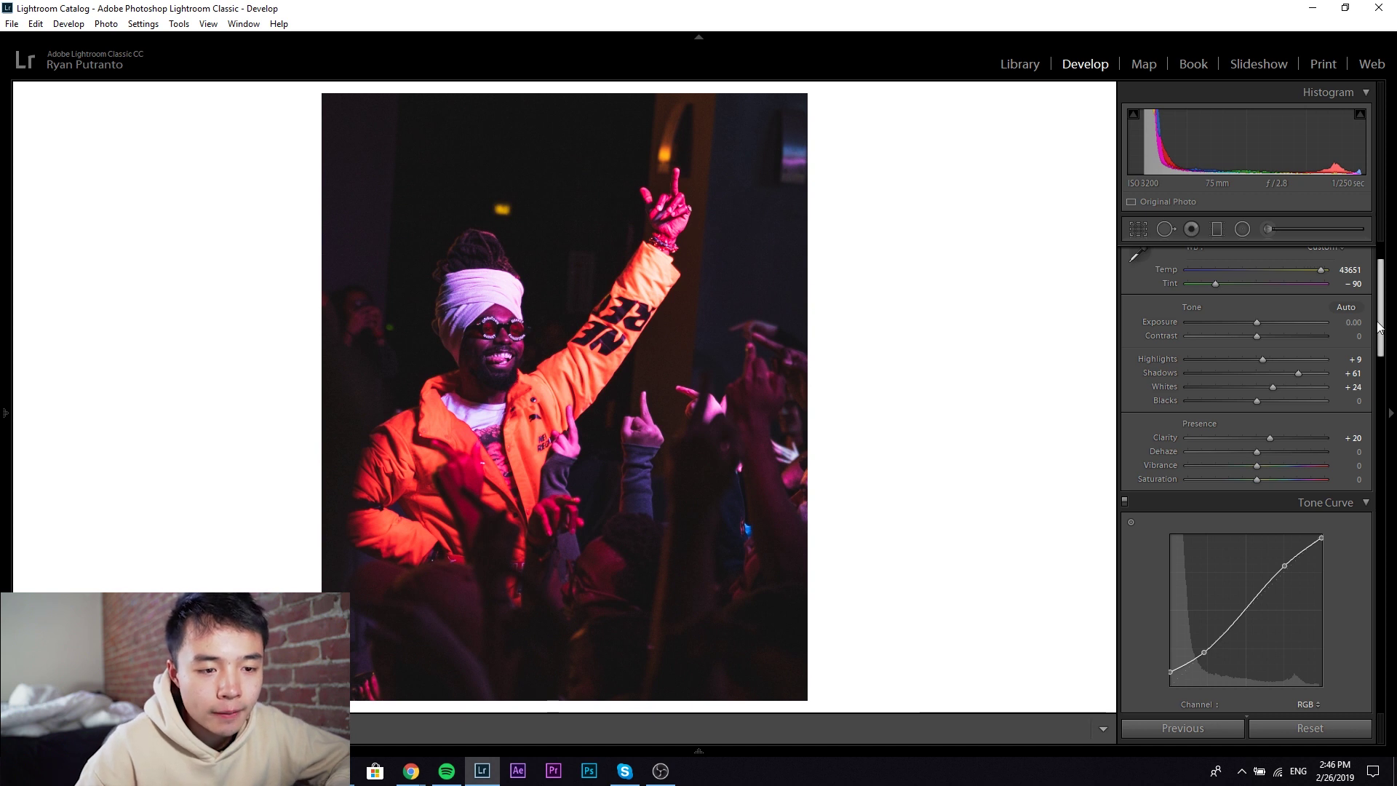
Add a low tone curve point to gently reshape the deep shadows
{"action": "scroll", "coordinate": [1380, 325], "scroll_direction": "down", "scroll_amount": 2}
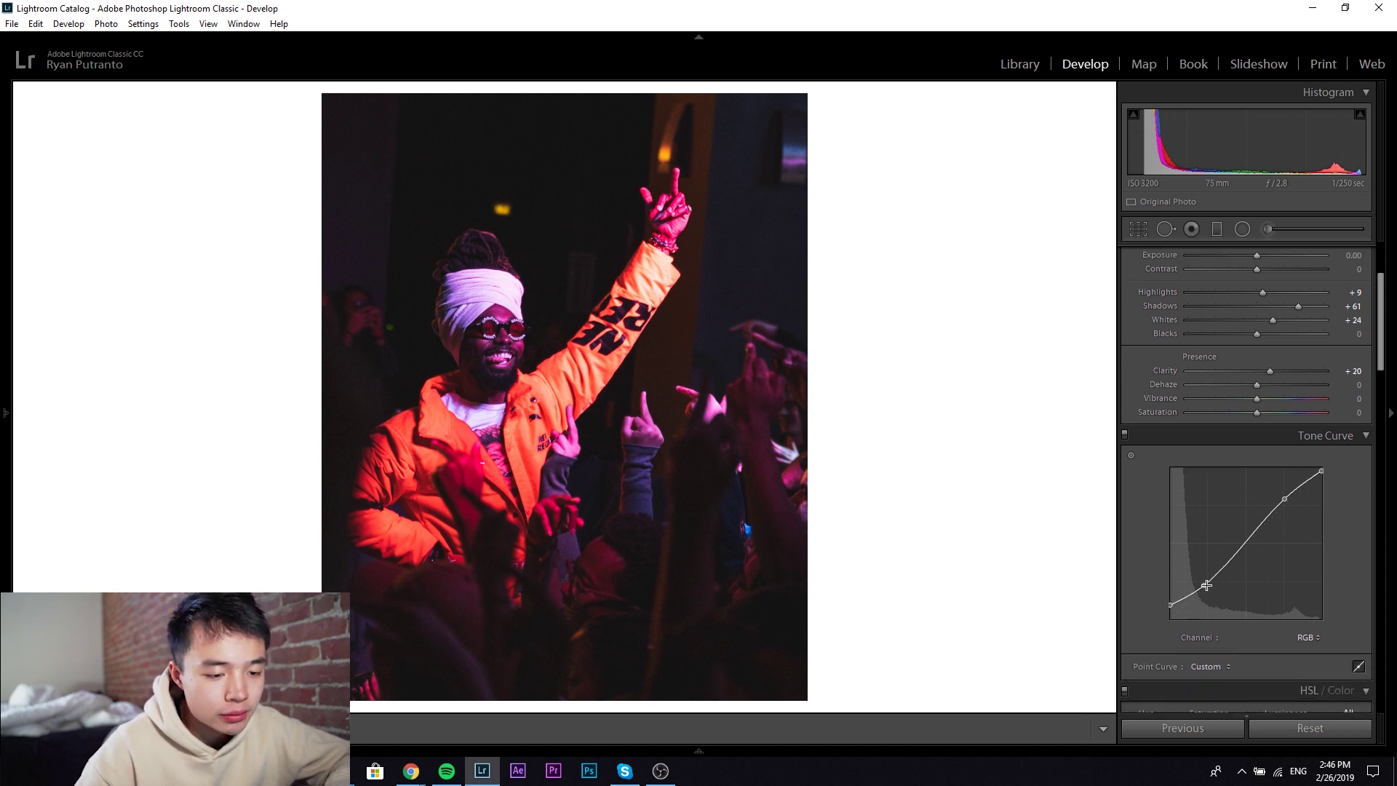
{"action": "key", "text": "ctrl+z"}
{"action": "left_click_drag", "start_coordinate": [1207, 586], "coordinate": [1208, 582]}
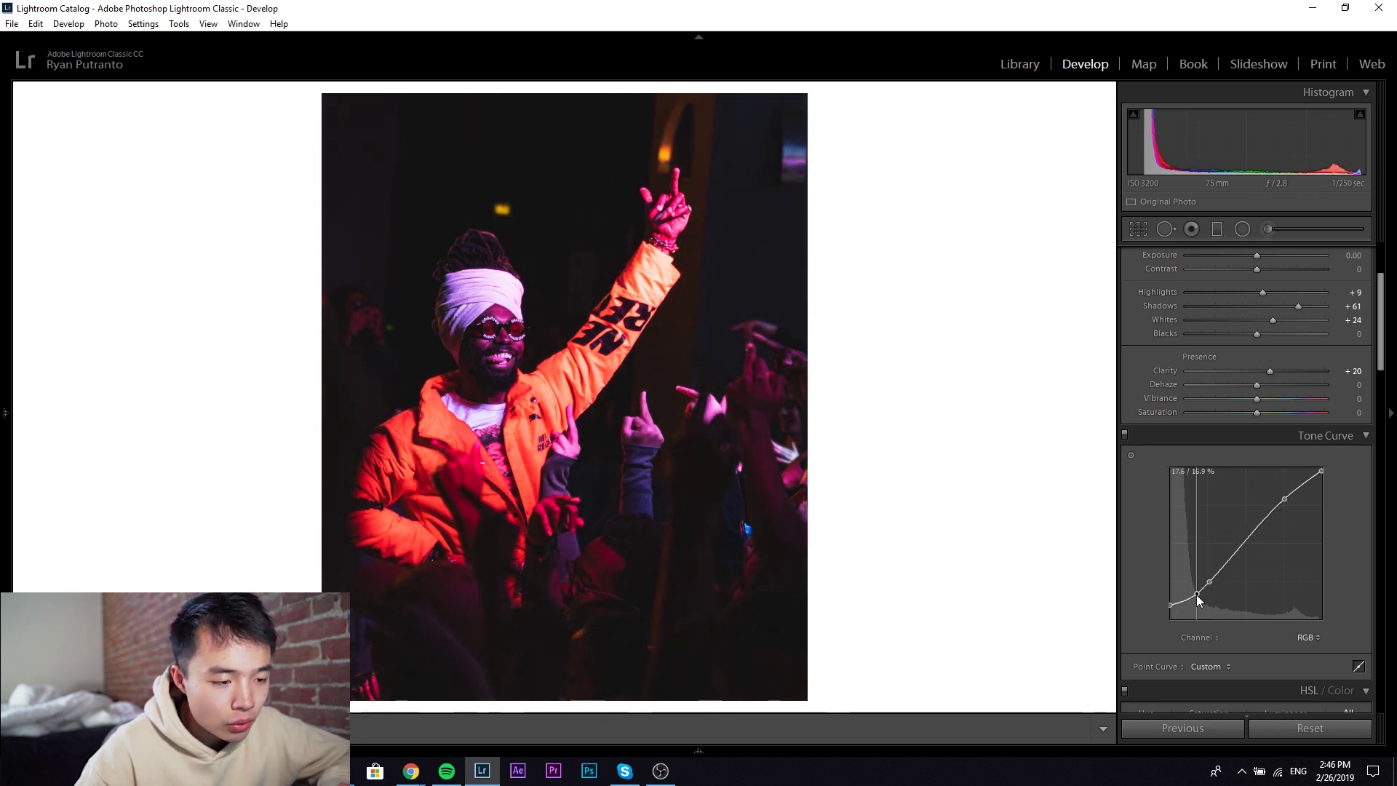
{"action": "key", "text": "ctrl+z"}
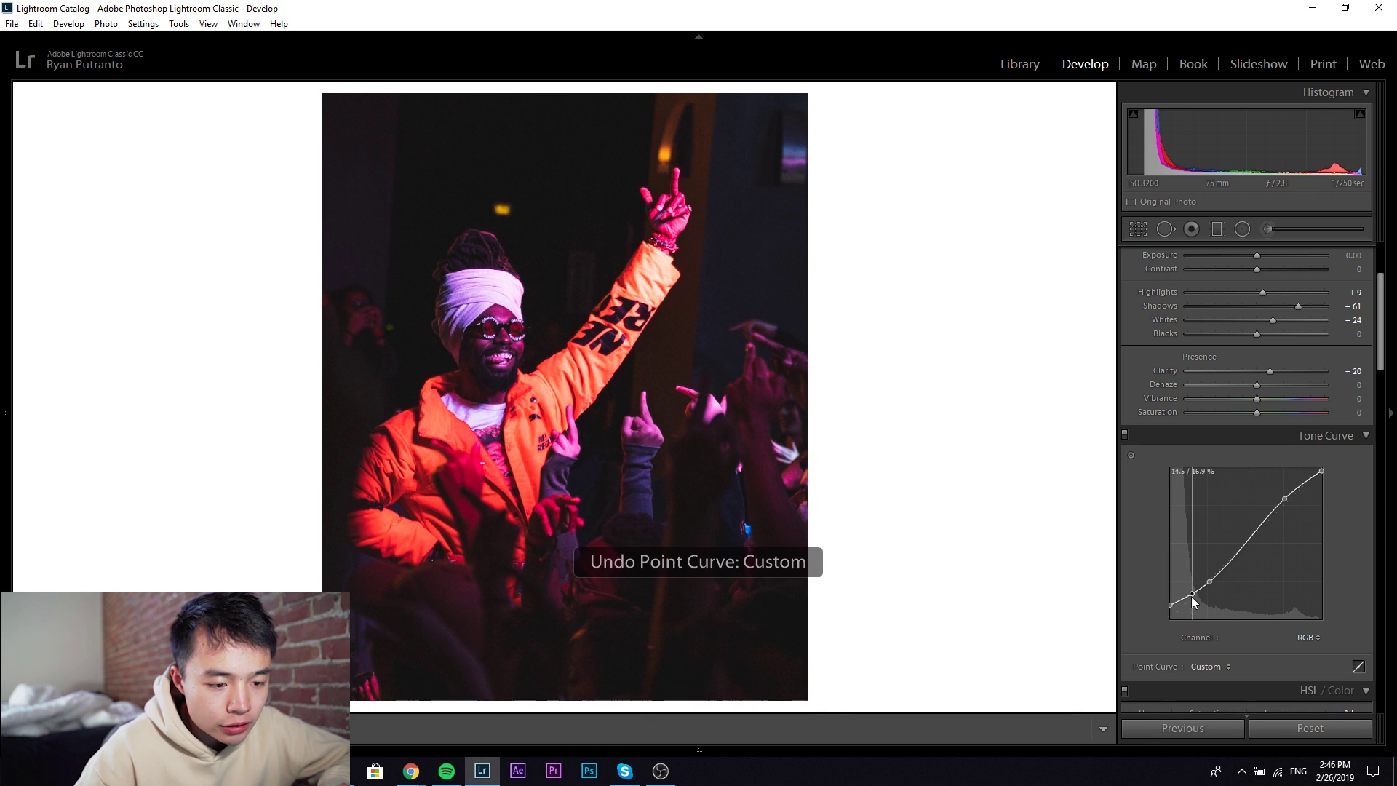
{"action": "left_click_drag", "start_coordinate": [1196, 594], "coordinate": [1194, 600]}
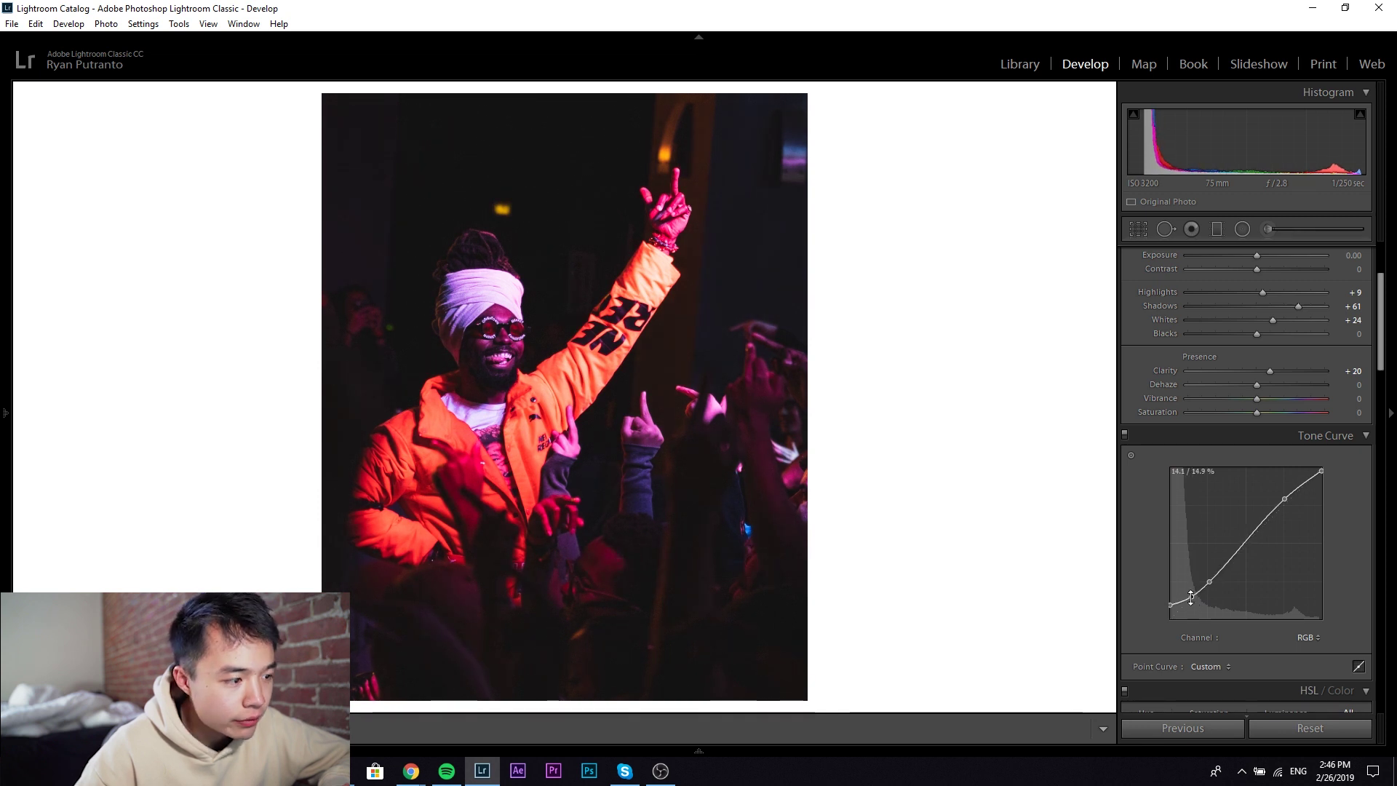
{"action": "scroll", "coordinate": [1378, 369], "scroll_direction": "down", "scroll_amount": 10}
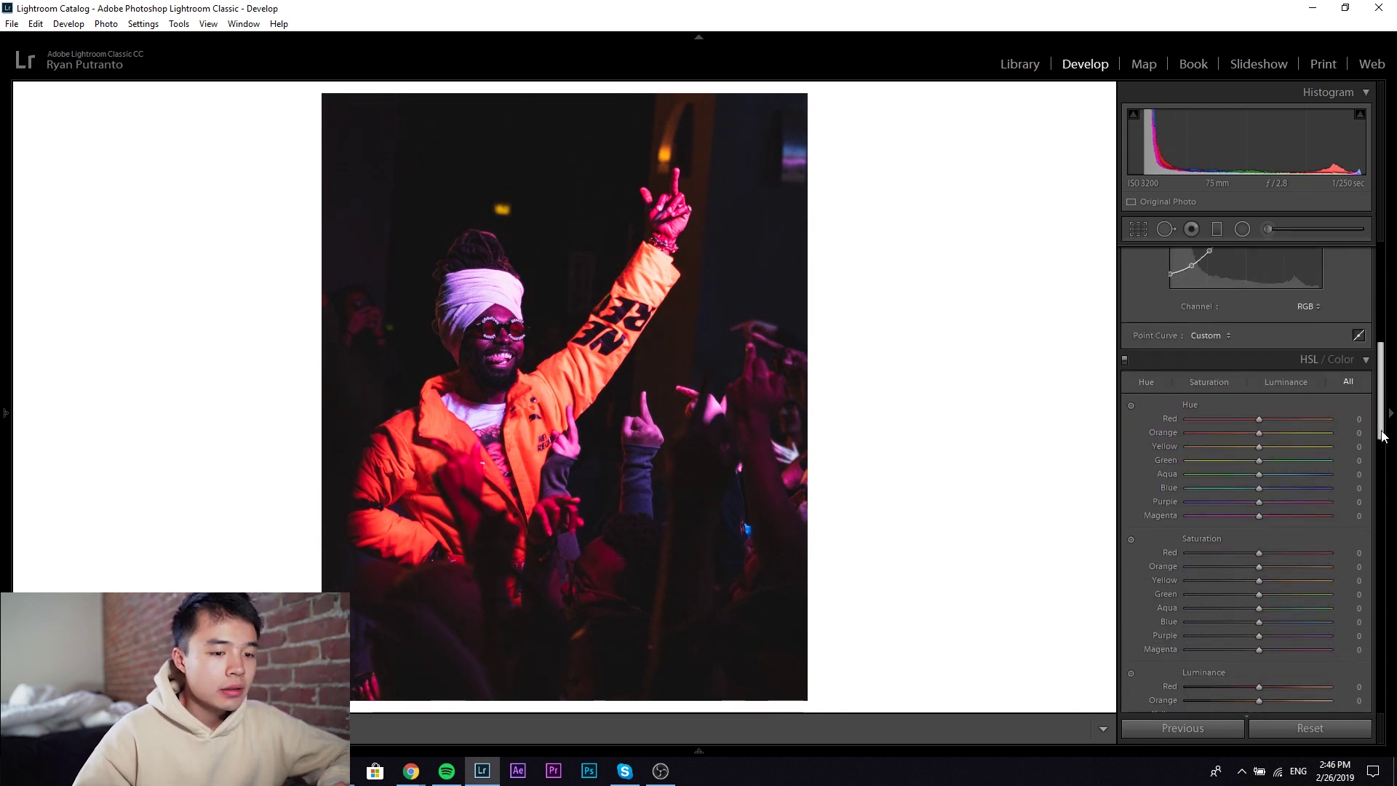
{"action": "scroll", "coordinate": [1308, 575], "scroll_direction": "down", "scroll_amount": 10}
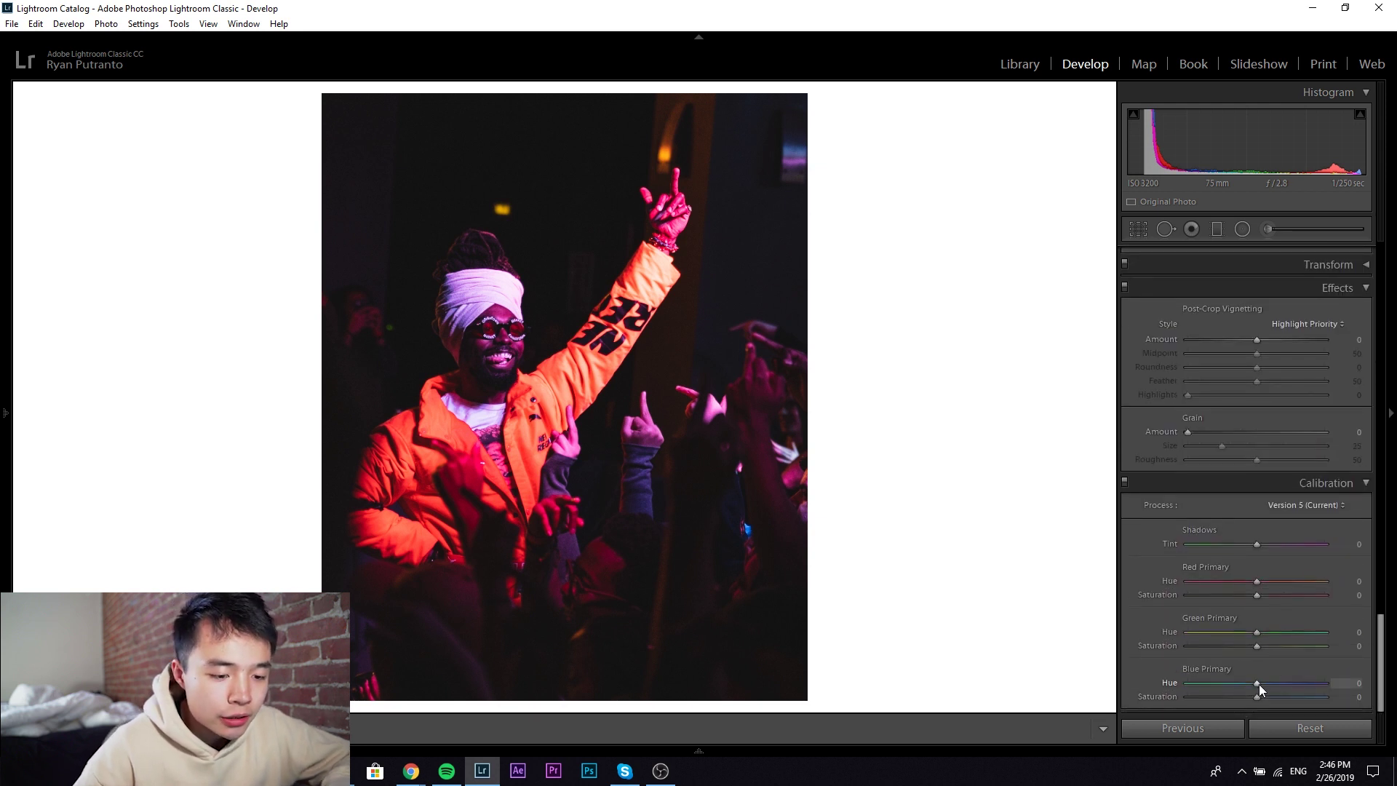
Set Calibration Blue Primary hue to −22 and Green Primary hue to +27
{"action": "mouse_move", "coordinate": [1259, 684]}
{"action": "left_mouse_down"}
{"action": "mouse_move", "coordinate": [1221, 679]}
{"action": "mouse_move", "coordinate": [1279, 684]}
{"action": "mouse_move", "coordinate": [1243, 684]}
{"action": "left_mouse_up"}
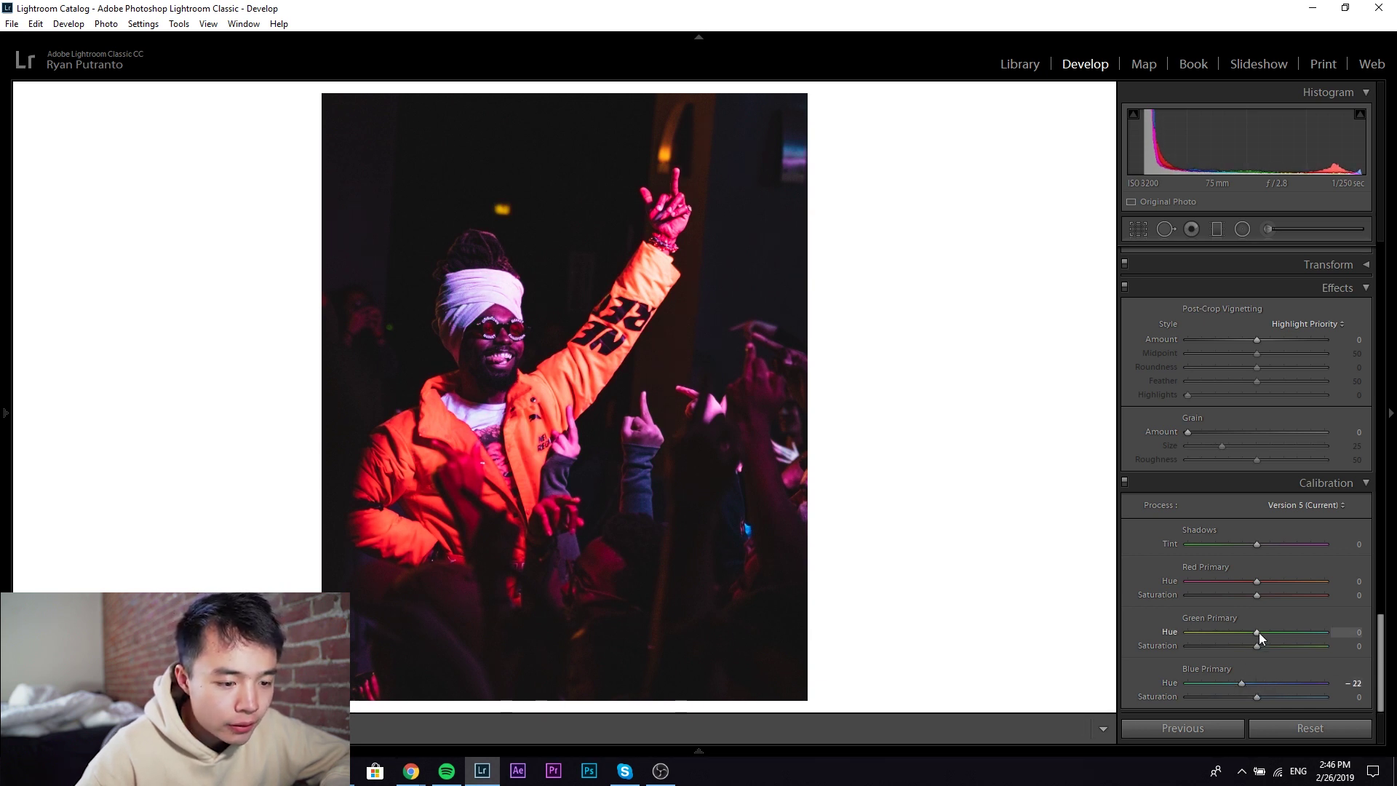
{"action": "left_click_drag", "start_coordinate": [1259, 636], "coordinate": [1272, 635]}
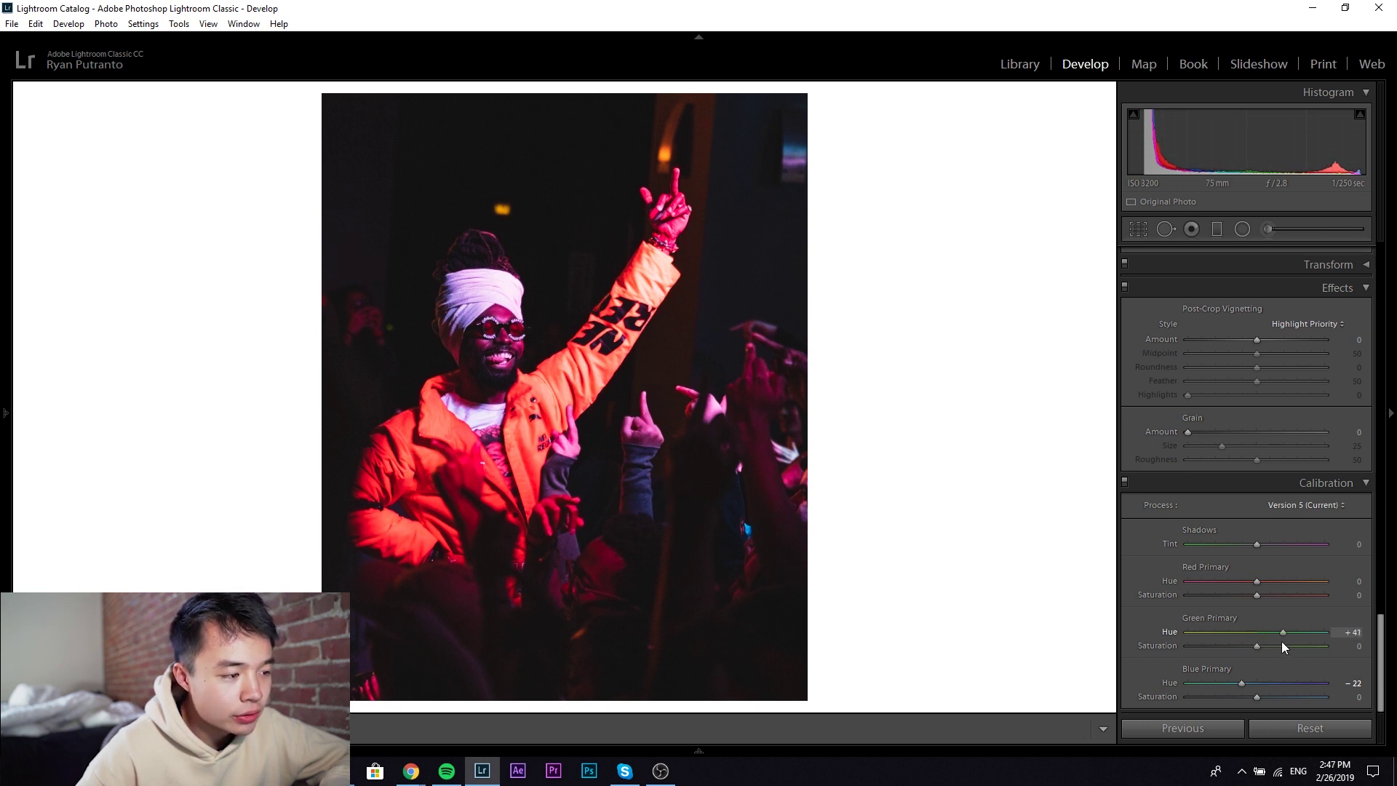
{"action": "mouse_move", "coordinate": [1282, 642]}
{"action": "left_mouse_down"}
{"action": "mouse_move", "coordinate": [1260, 641]}
{"action": "mouse_move", "coordinate": [1278, 640]}
{"action": "left_mouse_up"}
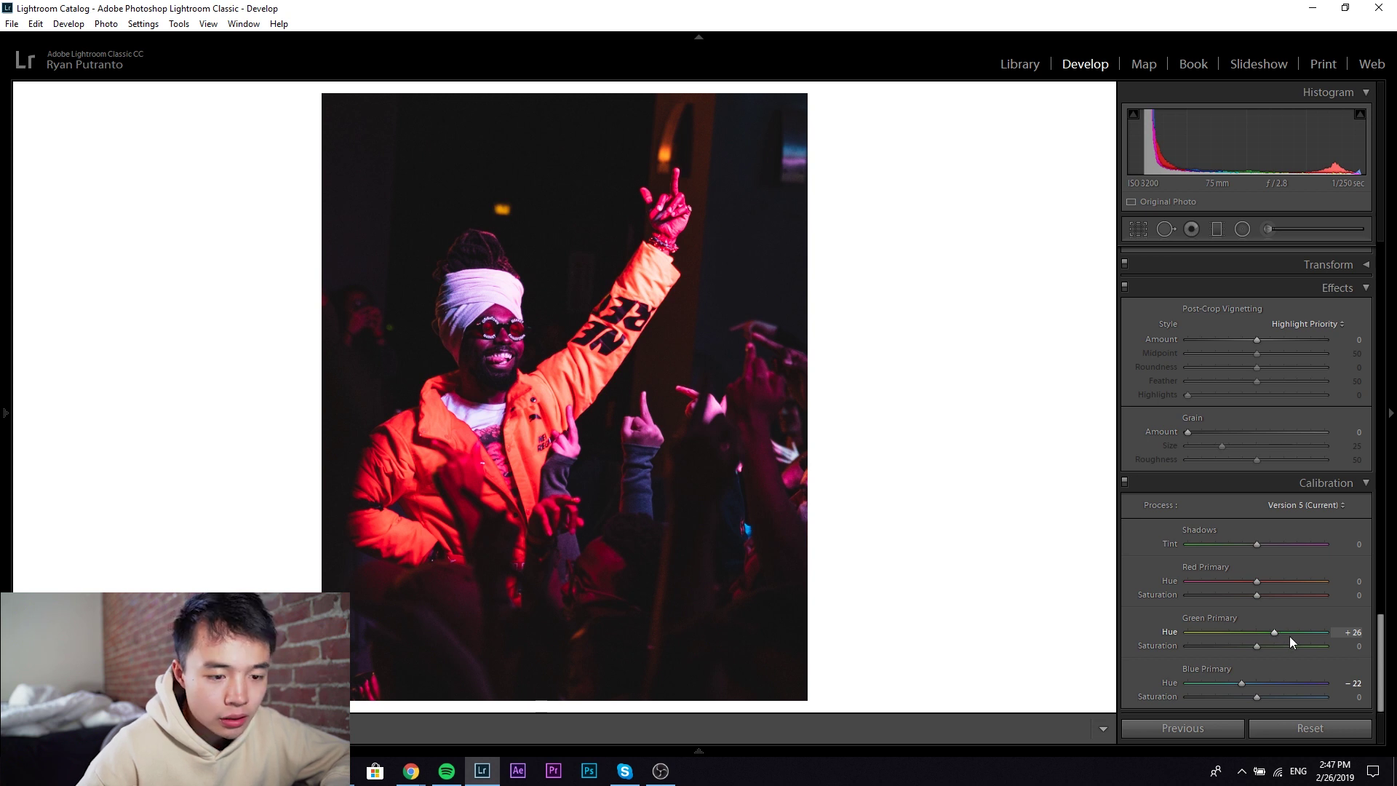
{"action": "mouse_move", "coordinate": [1274, 634]}
{"action": "left_mouse_down"}
{"action": "mouse_move", "coordinate": [1255, 633]}
{"action": "mouse_move", "coordinate": [1286, 630]}
{"action": "left_mouse_up"}
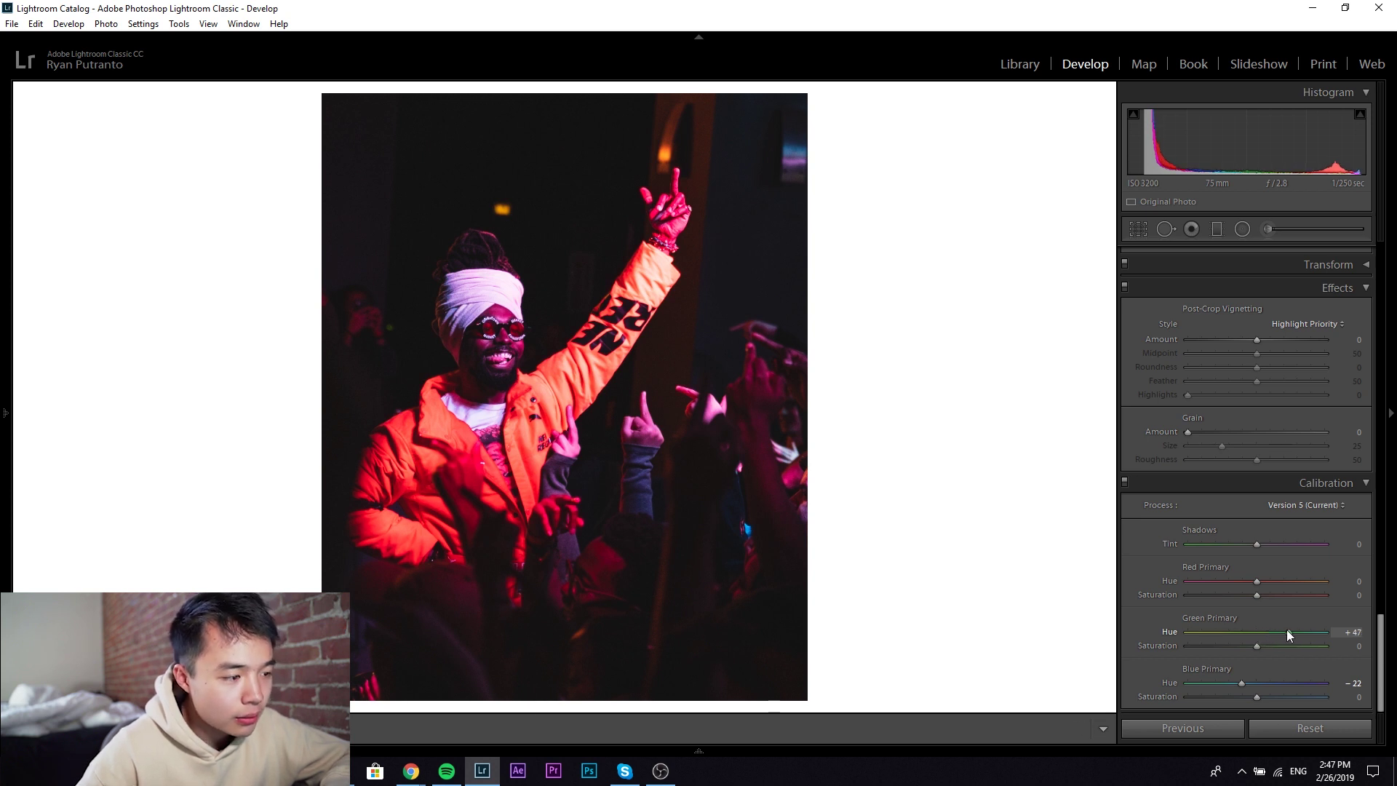
{"action": "left_click_drag", "start_coordinate": [1272, 636], "coordinate": [1275, 636]}
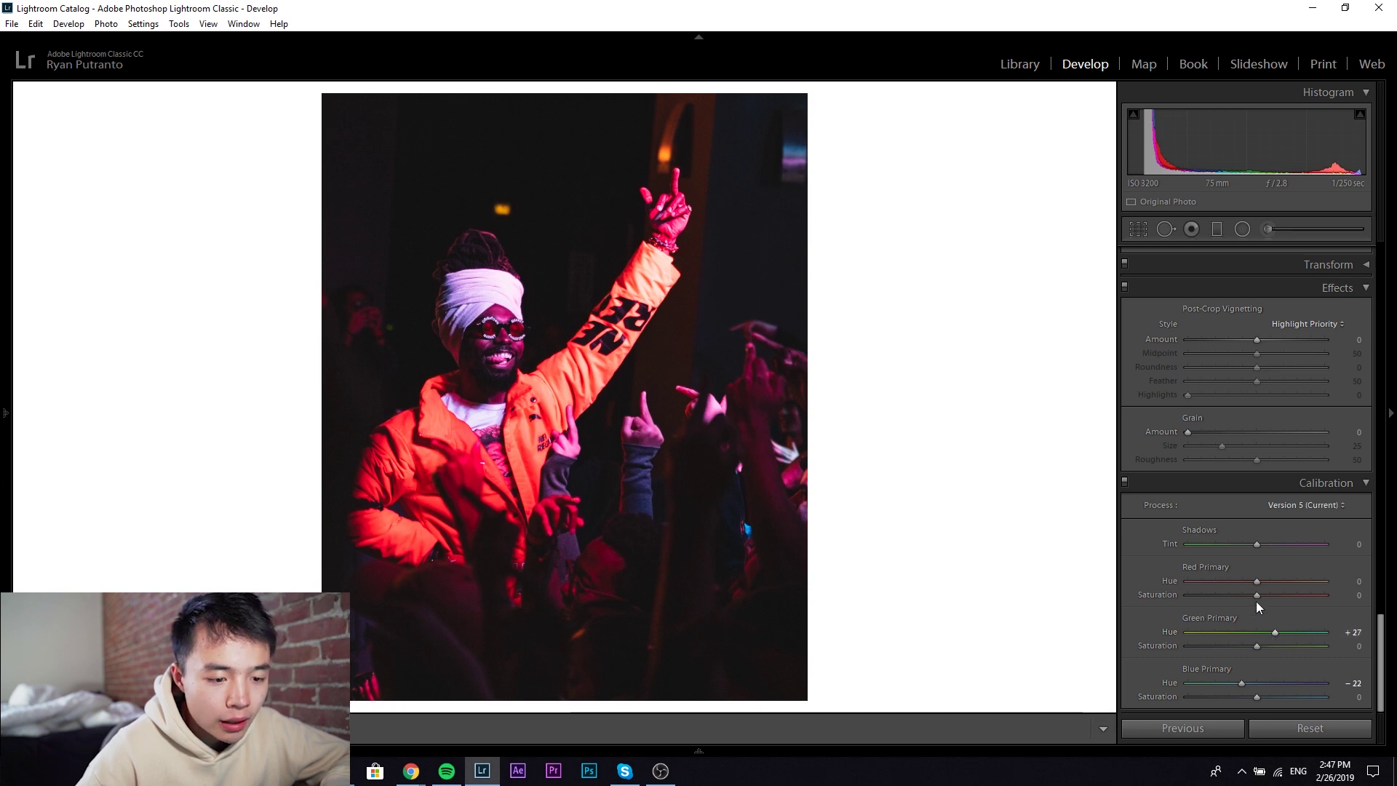
Set the Red Primary hue to +5
{"action": "mouse_move", "coordinate": [1256, 582]}
{"action": "left_mouse_down"}
{"action": "mouse_move", "coordinate": [1237, 583]}
{"action": "mouse_move", "coordinate": [1263, 587]}
{"action": "left_mouse_up"}
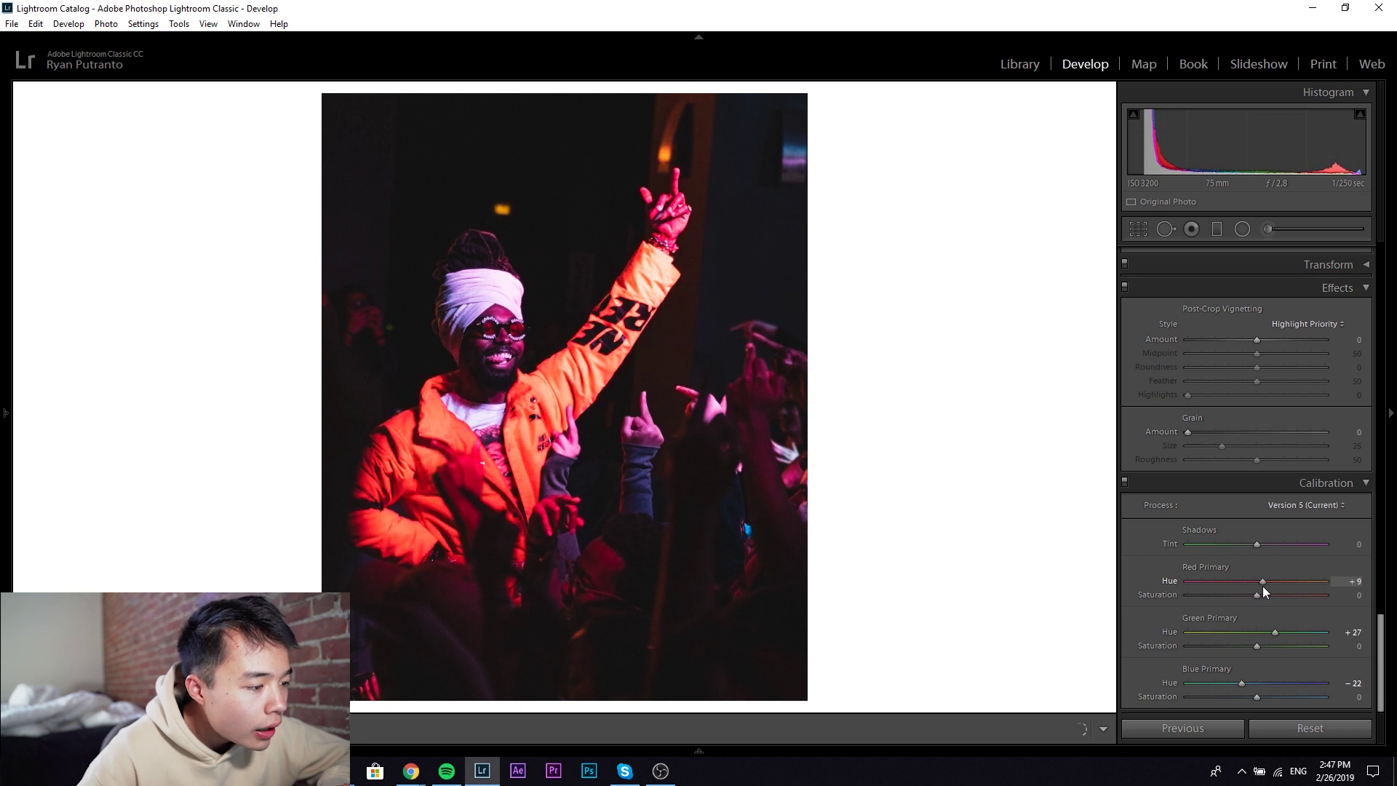
{"action": "double_click", "coordinate": [1173, 580]}
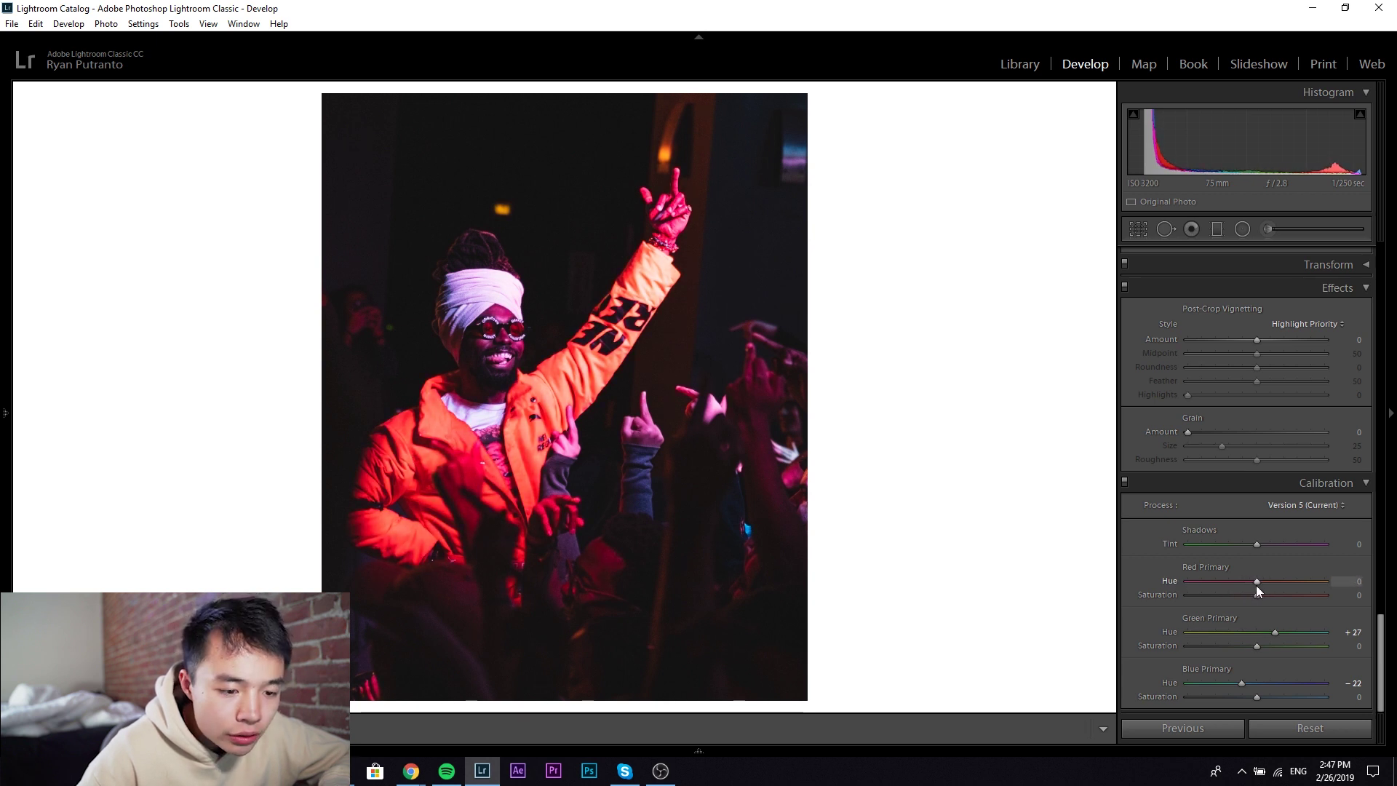
{"action": "left_click_drag", "start_coordinate": [1259, 583], "coordinate": [1260, 584]}
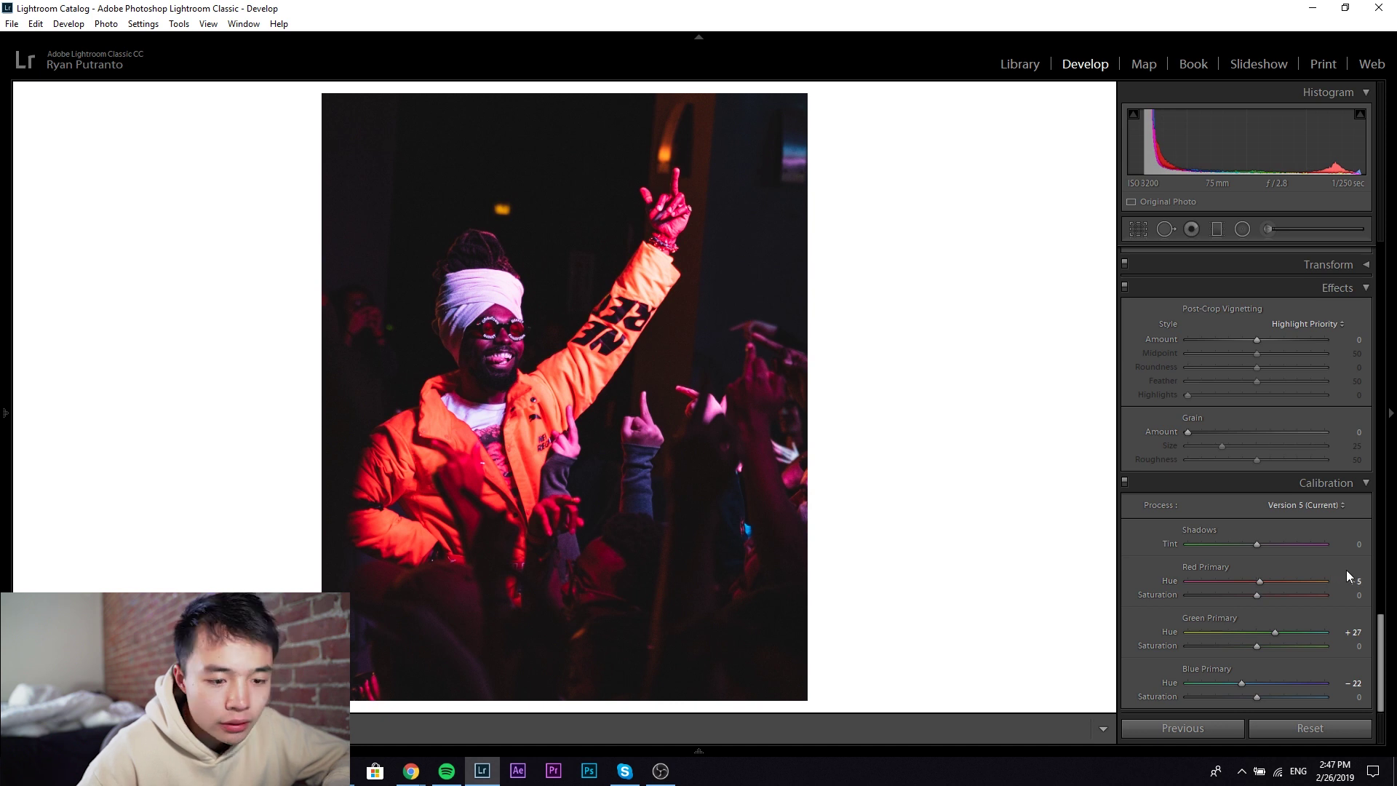
{"action": "left_click", "coordinate": [1352, 581]}
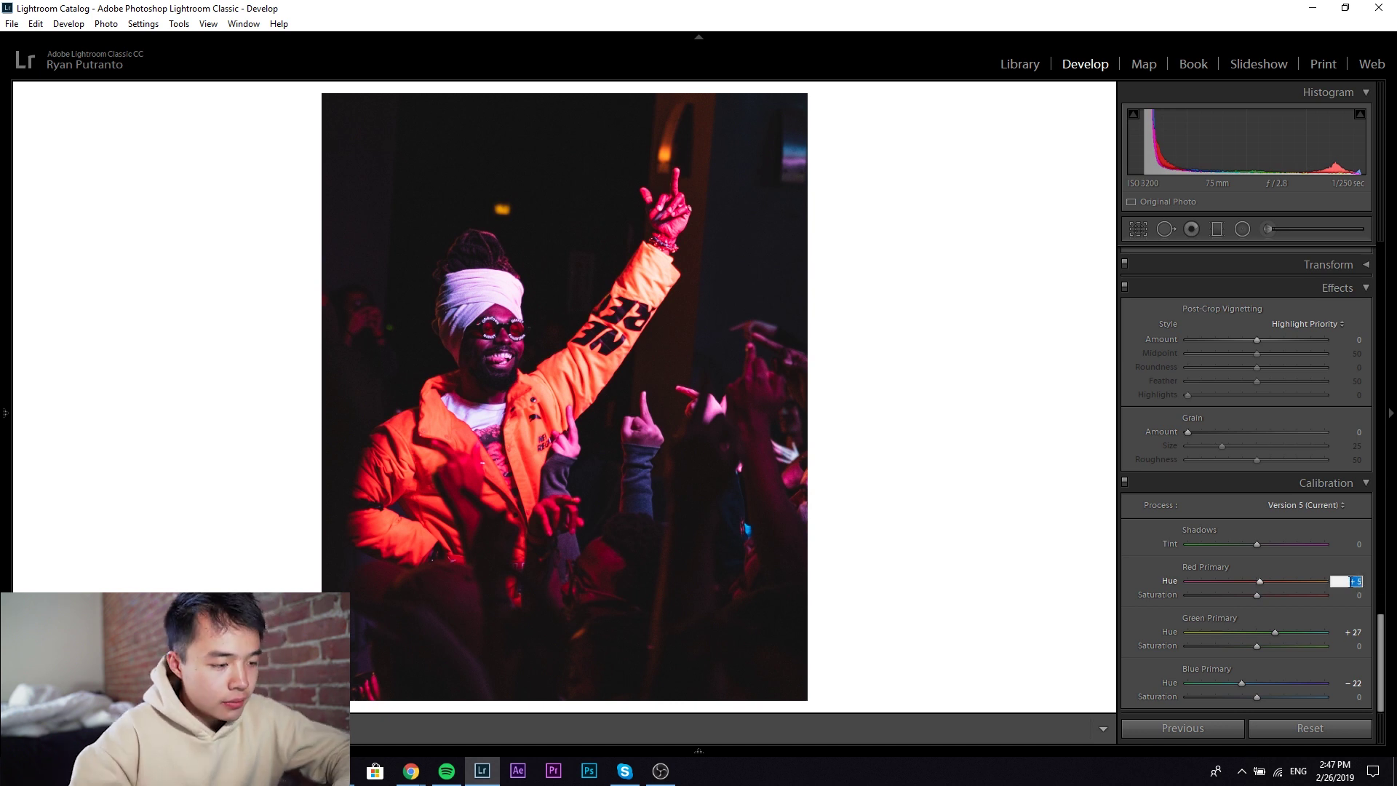
{"action": "left_click_drag", "start_coordinate": [1381, 637], "coordinate": [1386, 389]}
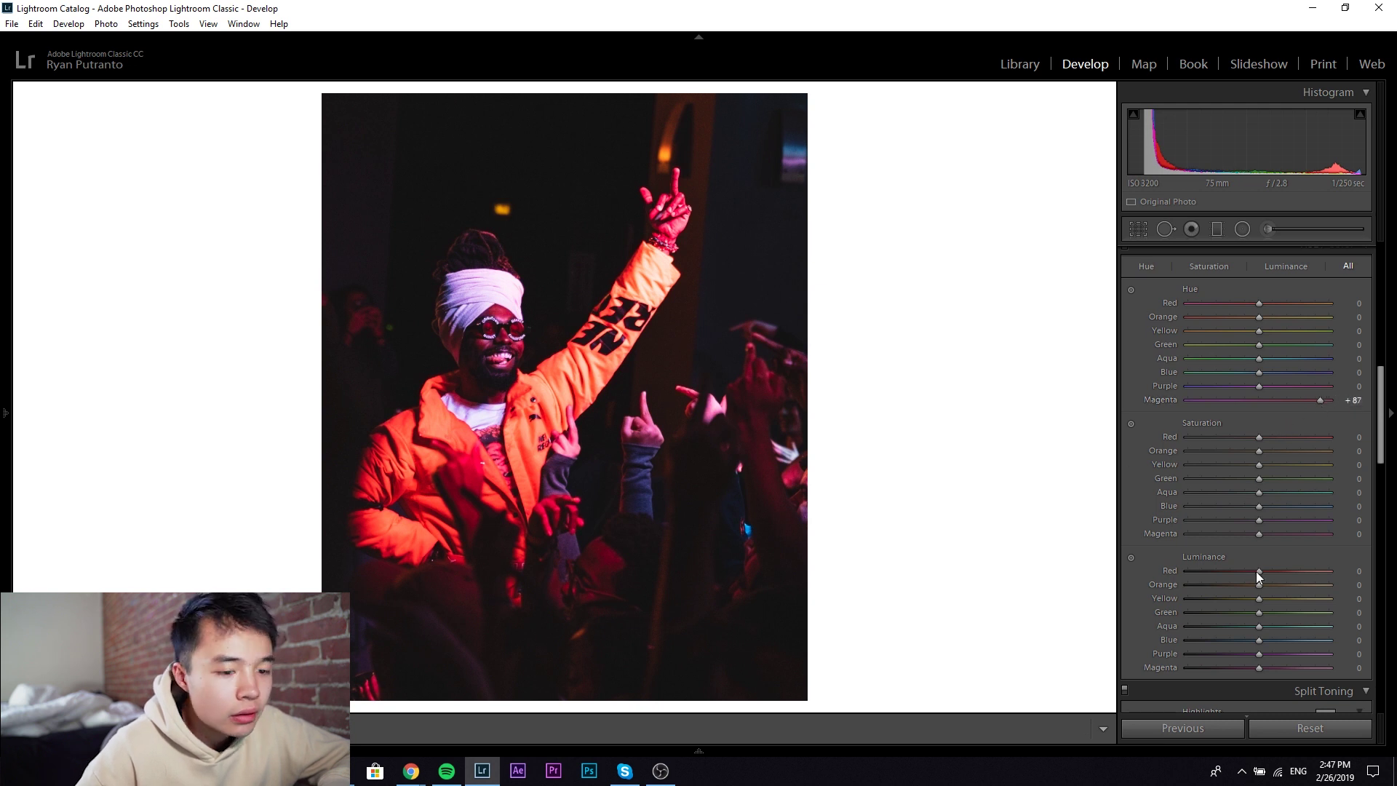
Set HSL luminance to Red −20, Orange +20 and Magenta +31
{"action": "mouse_move", "coordinate": [1259, 668]}
{"action": "left_mouse_down"}
{"action": "mouse_move", "coordinate": [1285, 666]}
{"action": "mouse_move", "coordinate": [1255, 667]}
{"action": "left_mouse_up"}
{"action": "mouse_move", "coordinate": [1261, 572]}
{"action": "left_mouse_down"}
{"action": "mouse_move", "coordinate": [1289, 569]}
{"action": "mouse_move", "coordinate": [1238, 571]}
{"action": "left_mouse_up"}
{"action": "mouse_move", "coordinate": [1255, 666]}
{"action": "left_mouse_down"}
{"action": "mouse_move", "coordinate": [1295, 668]}
{"action": "mouse_move", "coordinate": [1257, 666]}
{"action": "left_mouse_up"}
{"action": "mouse_move", "coordinate": [1251, 570]}
{"action": "left_mouse_down"}
{"action": "mouse_move", "coordinate": [1285, 579]}
{"action": "mouse_move", "coordinate": [1246, 573]}
{"action": "left_mouse_up"}
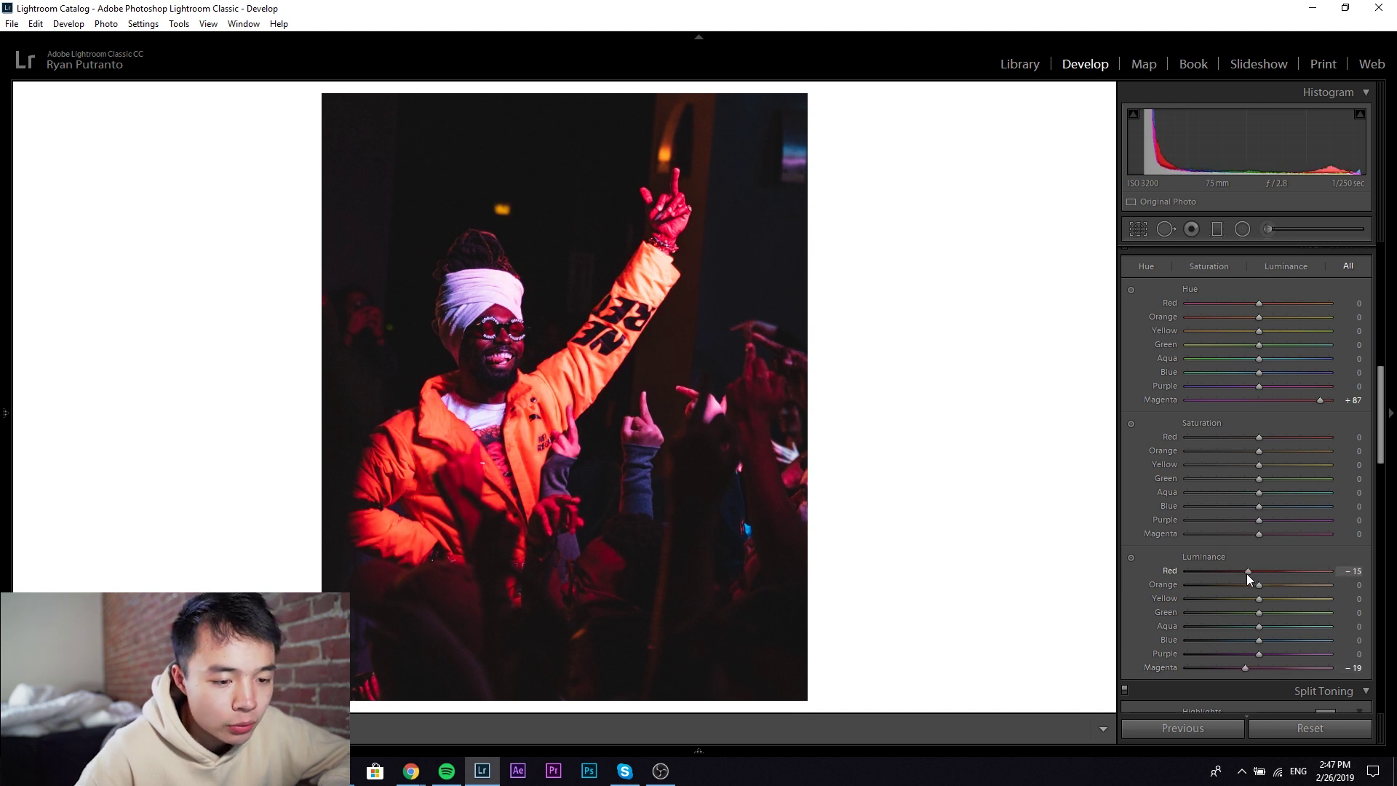
{"action": "left_click_drag", "start_coordinate": [1246, 668], "coordinate": [1280, 666]}
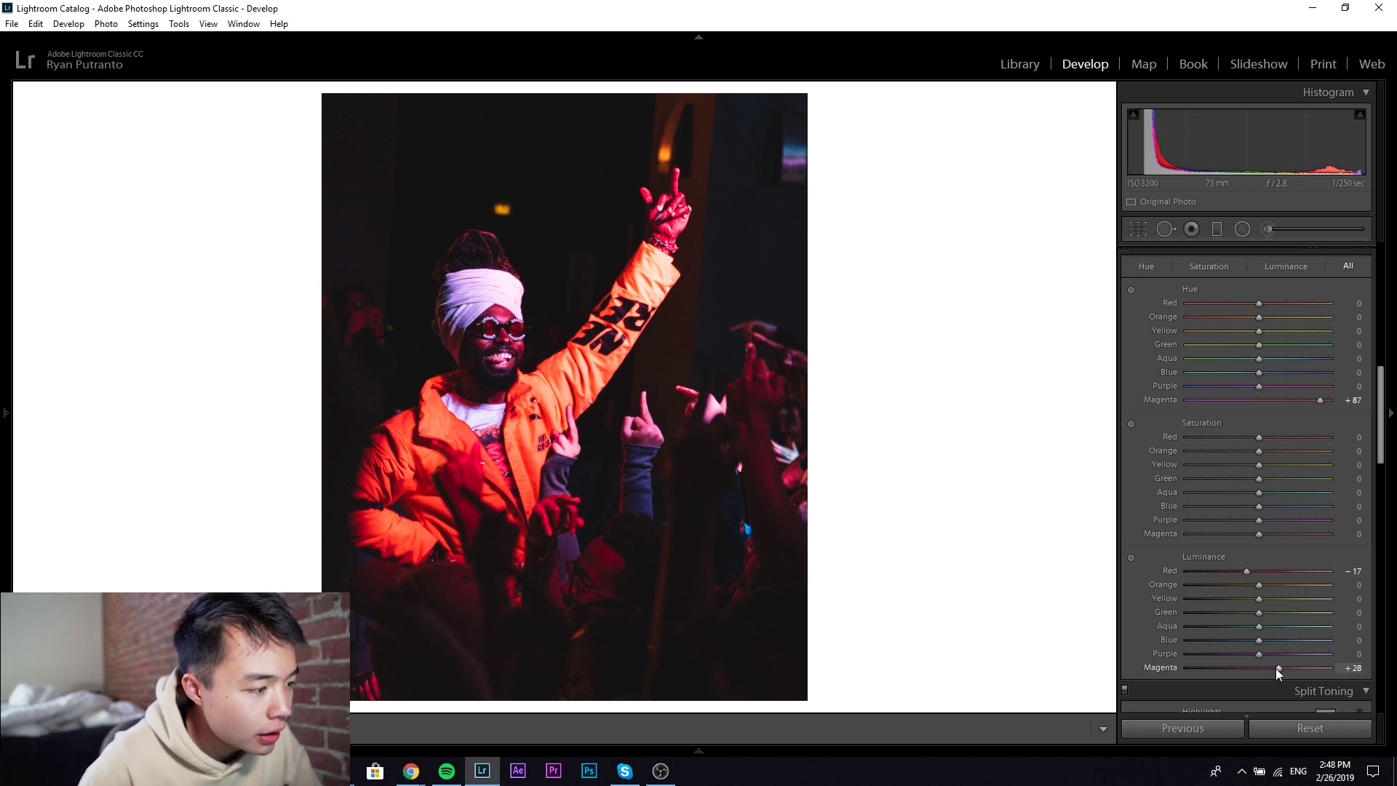
{"action": "left_click_drag", "start_coordinate": [1277, 666], "coordinate": [1275, 667]}
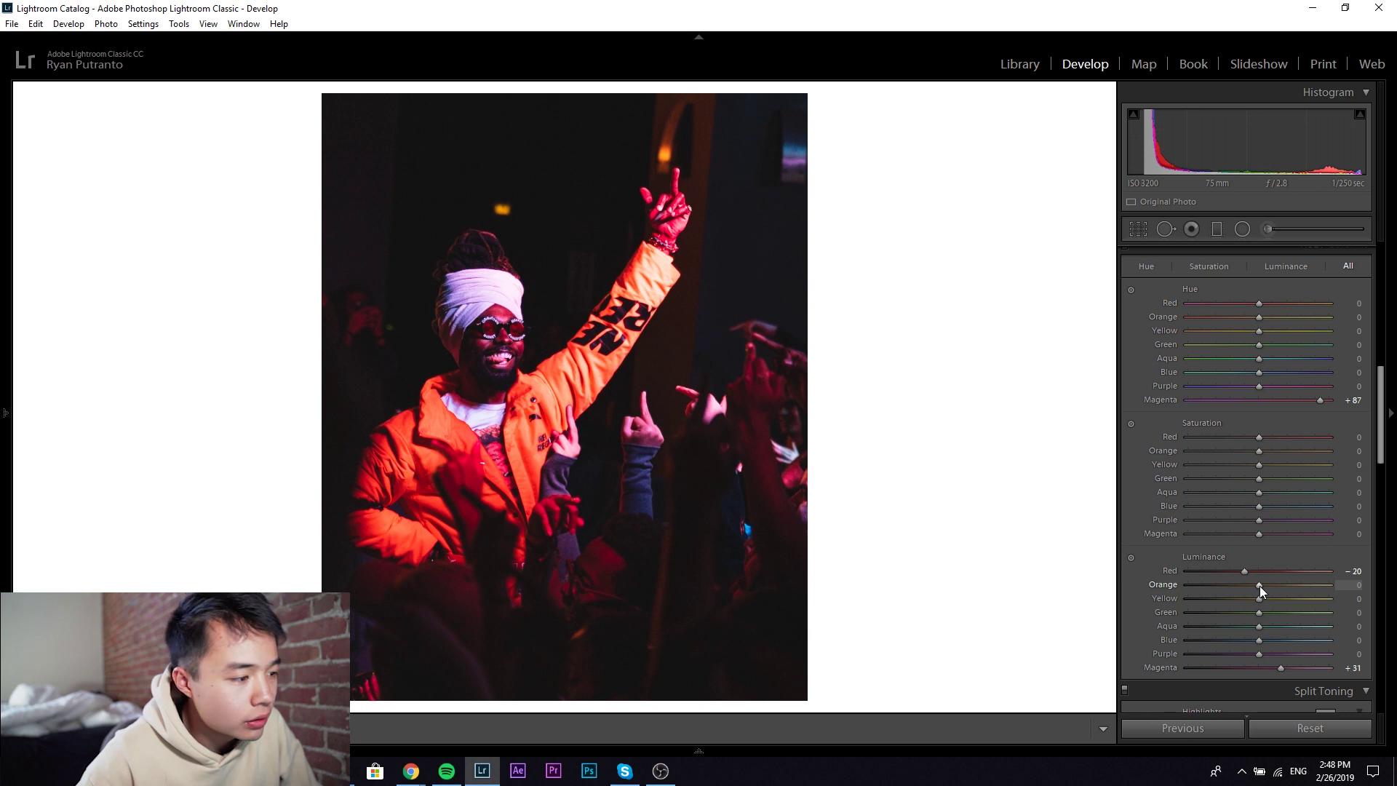
{"action": "mouse_move", "coordinate": [1259, 586]}
{"action": "left_mouse_down"}
{"action": "mouse_move", "coordinate": [1247, 585]}
{"action": "mouse_move", "coordinate": [1279, 587]}
{"action": "left_mouse_up"}
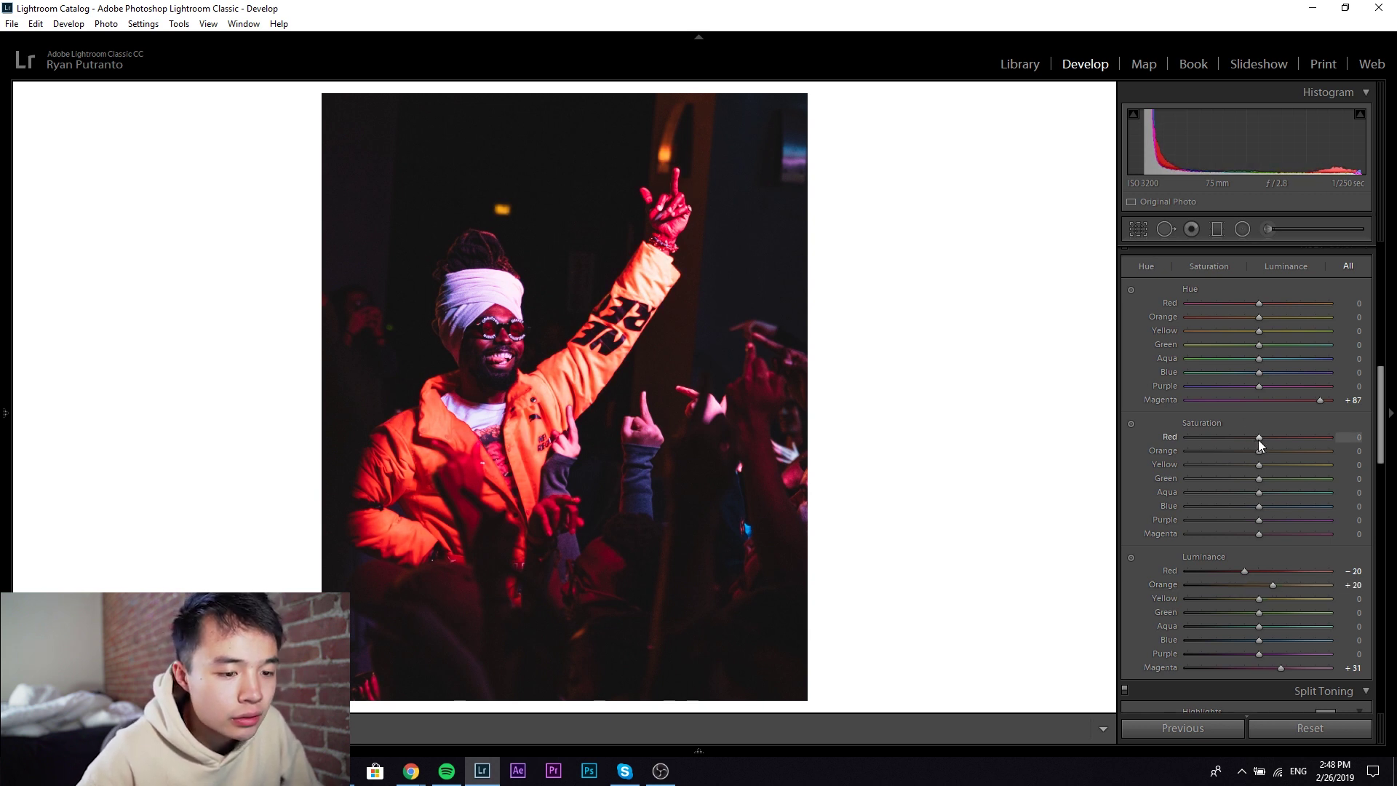
Push Magenta hue to +100 and set saturation to Red −16, Magenta +9
{"action": "left_click_drag", "start_coordinate": [1320, 400], "coordinate": [1339, 400]}
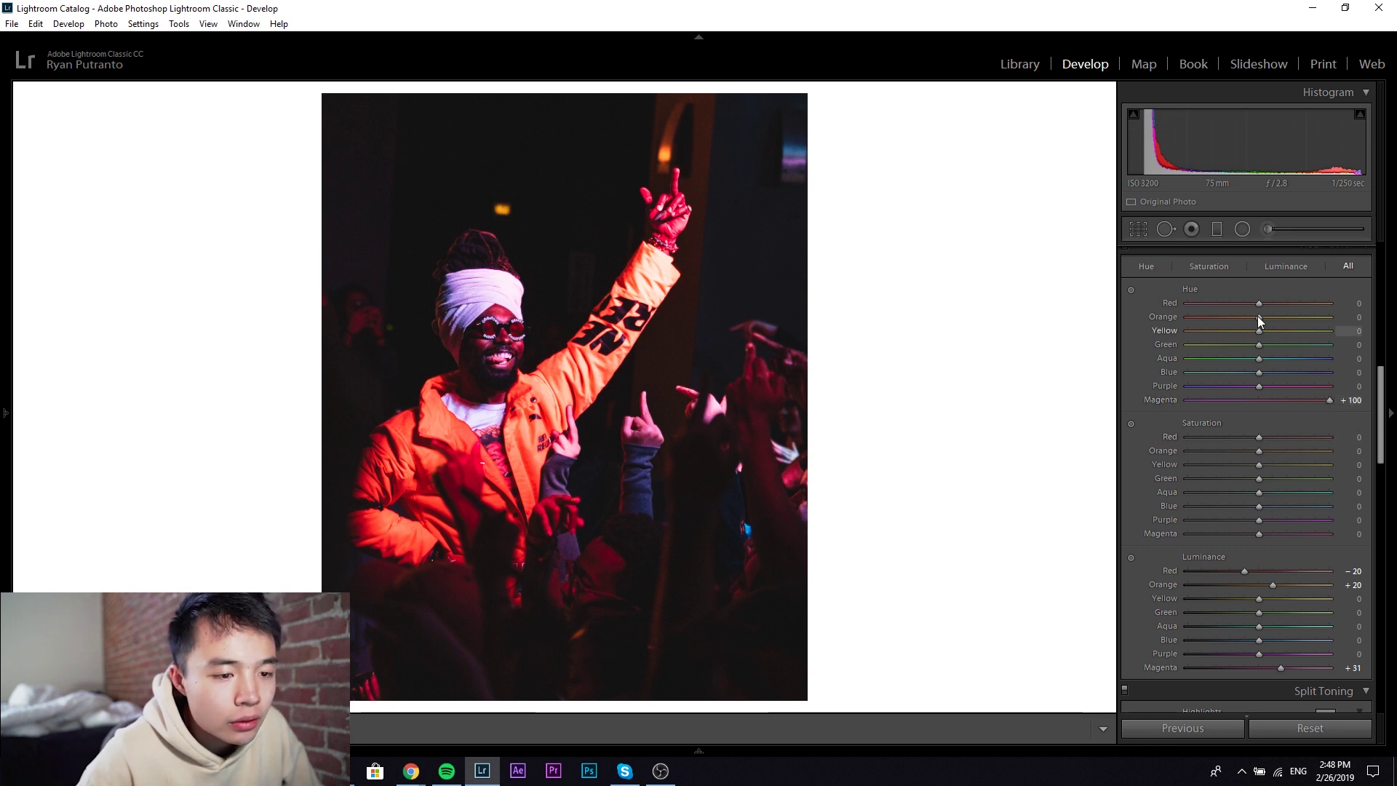
{"action": "mouse_move", "coordinate": [1257, 304]}
{"action": "left_mouse_down"}
{"action": "mouse_move", "coordinate": [1279, 303]}
{"action": "mouse_move", "coordinate": [1257, 303]}
{"action": "left_mouse_up"}
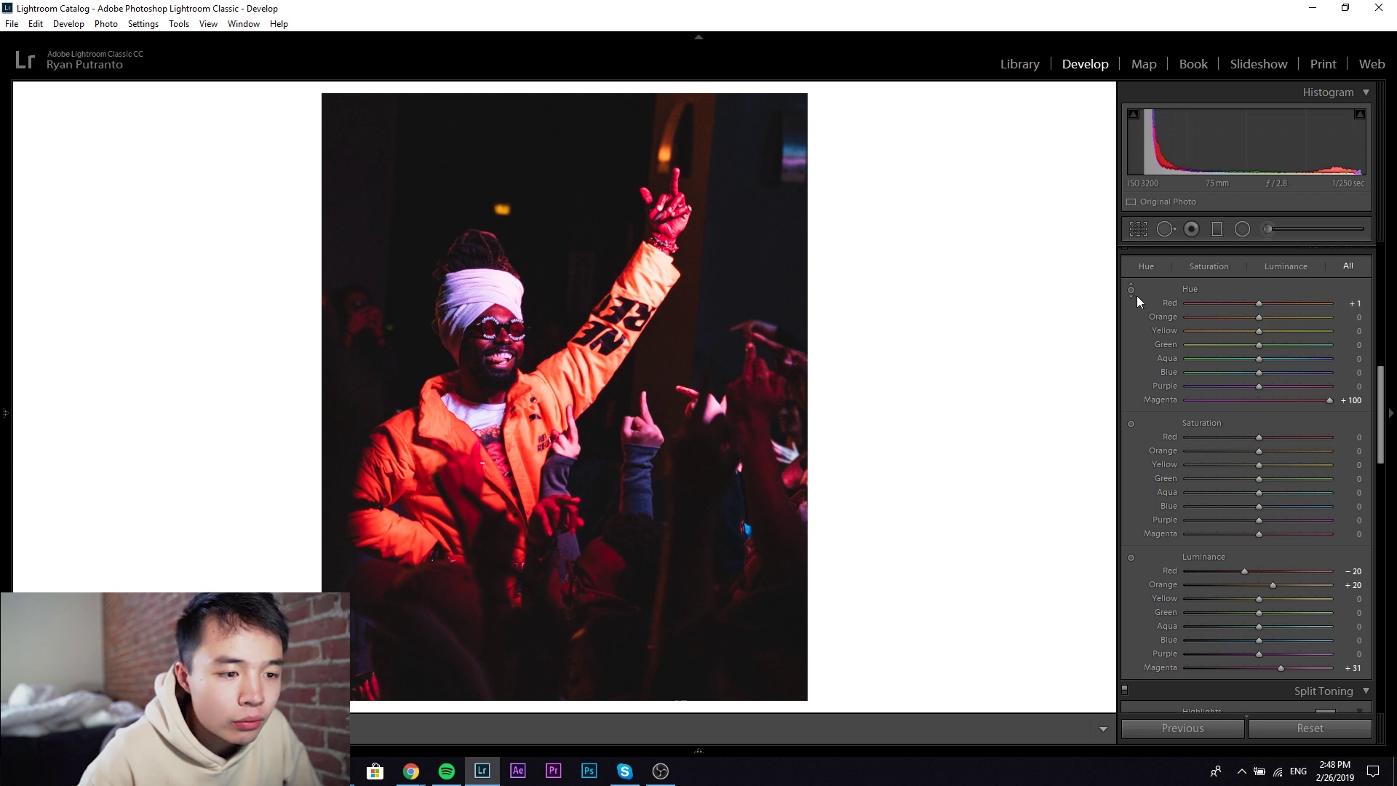
{"action": "double_click", "coordinate": [1169, 302]}
{"action": "mouse_move", "coordinate": [1259, 318]}
{"action": "left_mouse_down"}
{"action": "mouse_move", "coordinate": [1225, 317]}
{"action": "mouse_move", "coordinate": [1294, 322]}
{"action": "mouse_move", "coordinate": [1256, 321]}
{"action": "left_mouse_up"}
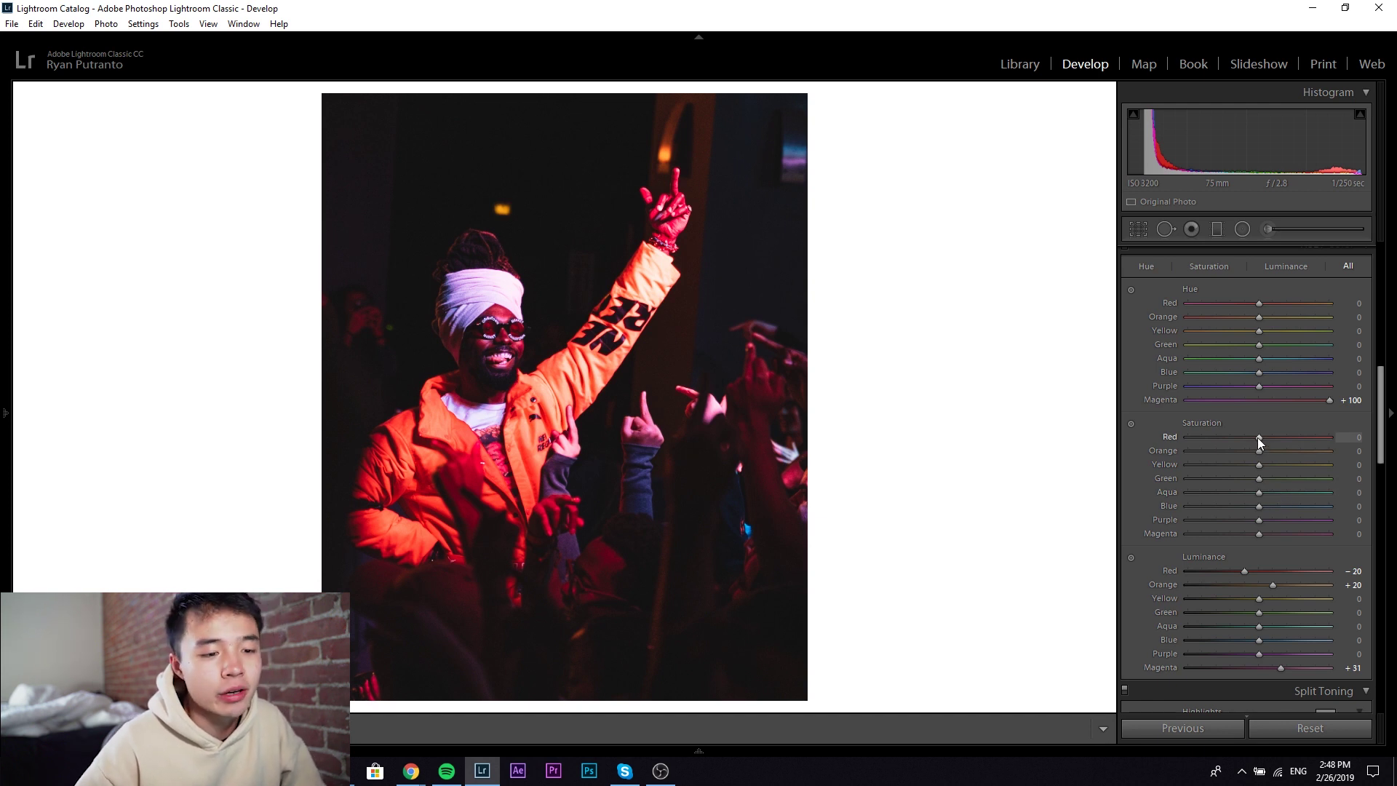
{"action": "left_click_drag", "start_coordinate": [1255, 438], "coordinate": [1245, 441]}
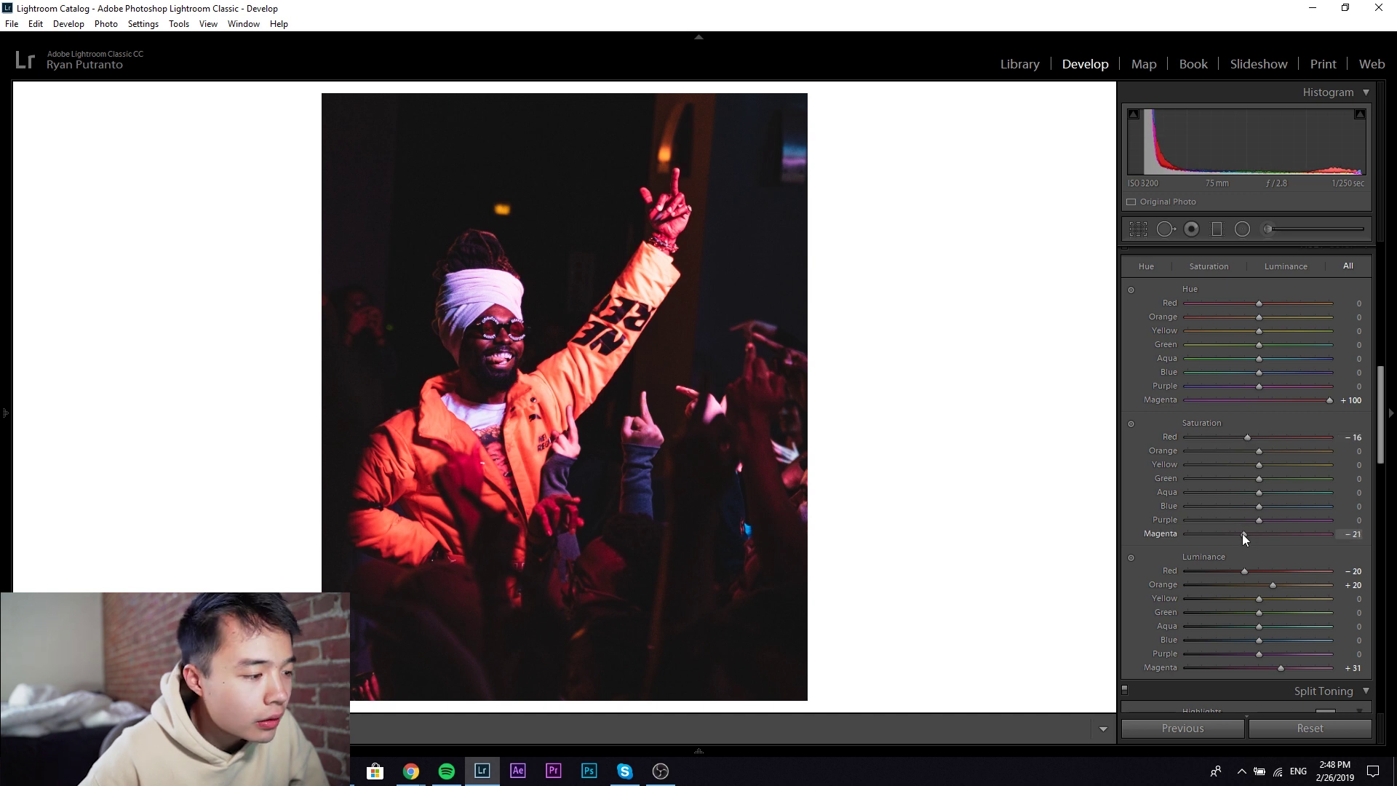
{"action": "left_click_drag", "start_coordinate": [1241, 534], "coordinate": [1267, 536]}
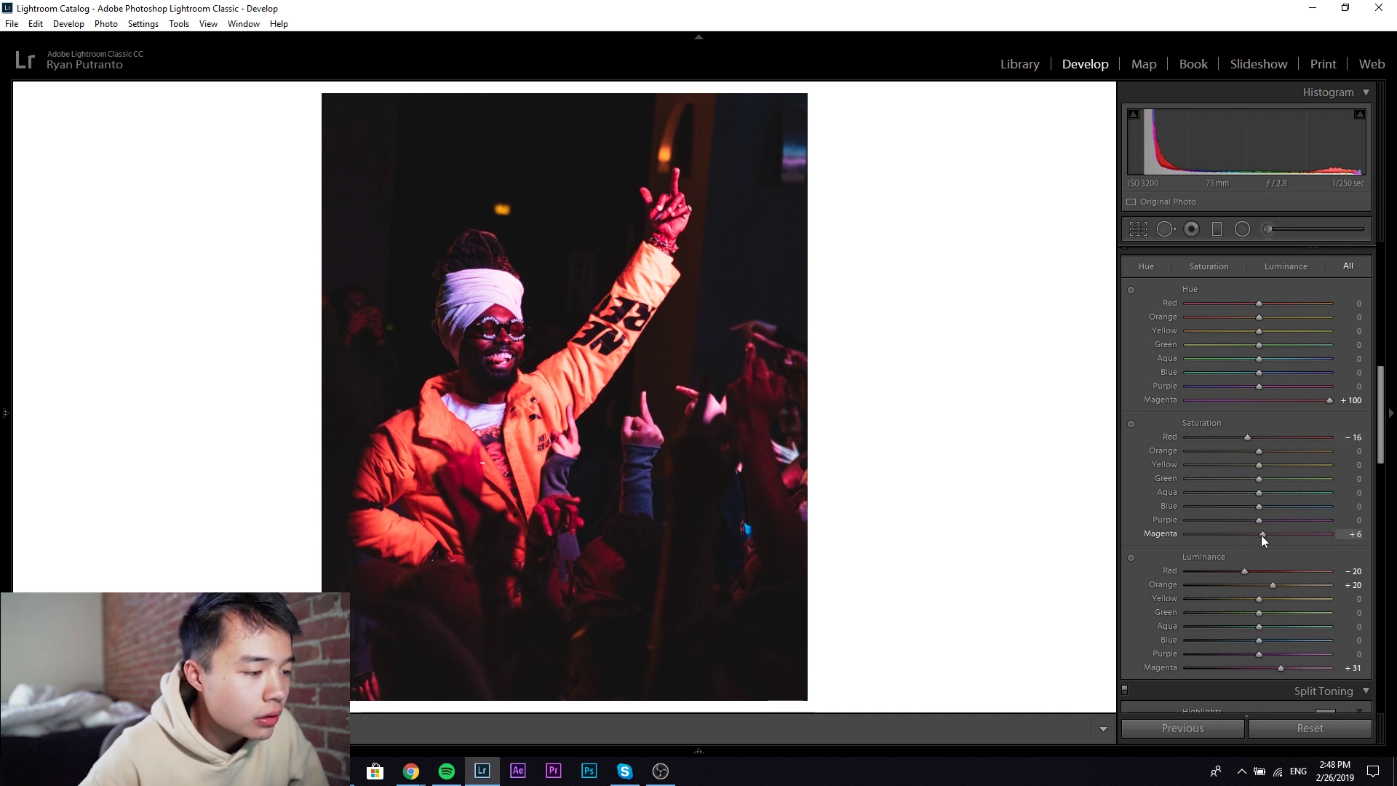
{"action": "left_click_drag", "start_coordinate": [1382, 407], "coordinate": [1385, 654]}
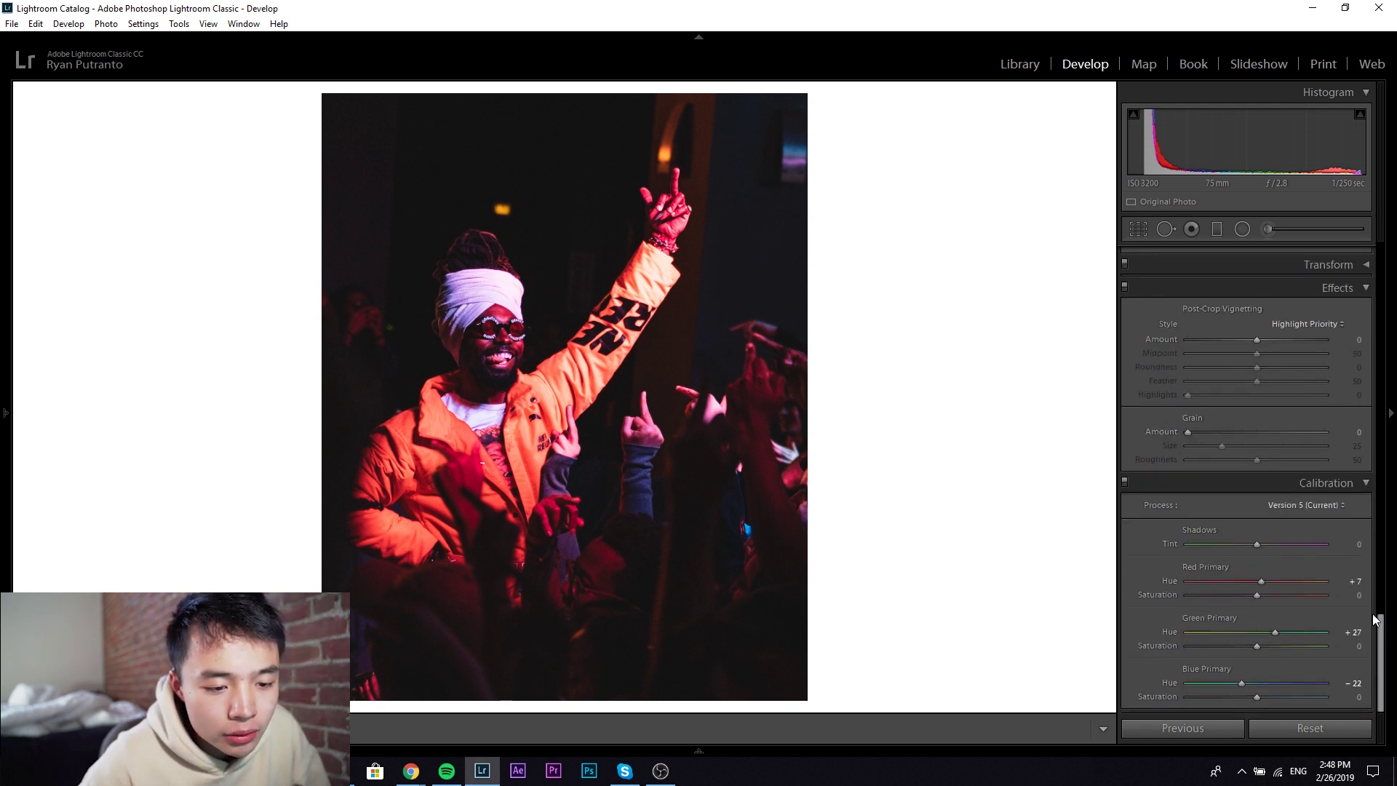
Enter +10 for Red Primary hue and drag Green Primary hue to about +51
{"action": "left_click", "coordinate": [1354, 585]}
{"action": "type", "text": "15"}
{"action": "key", "text": "Return"}
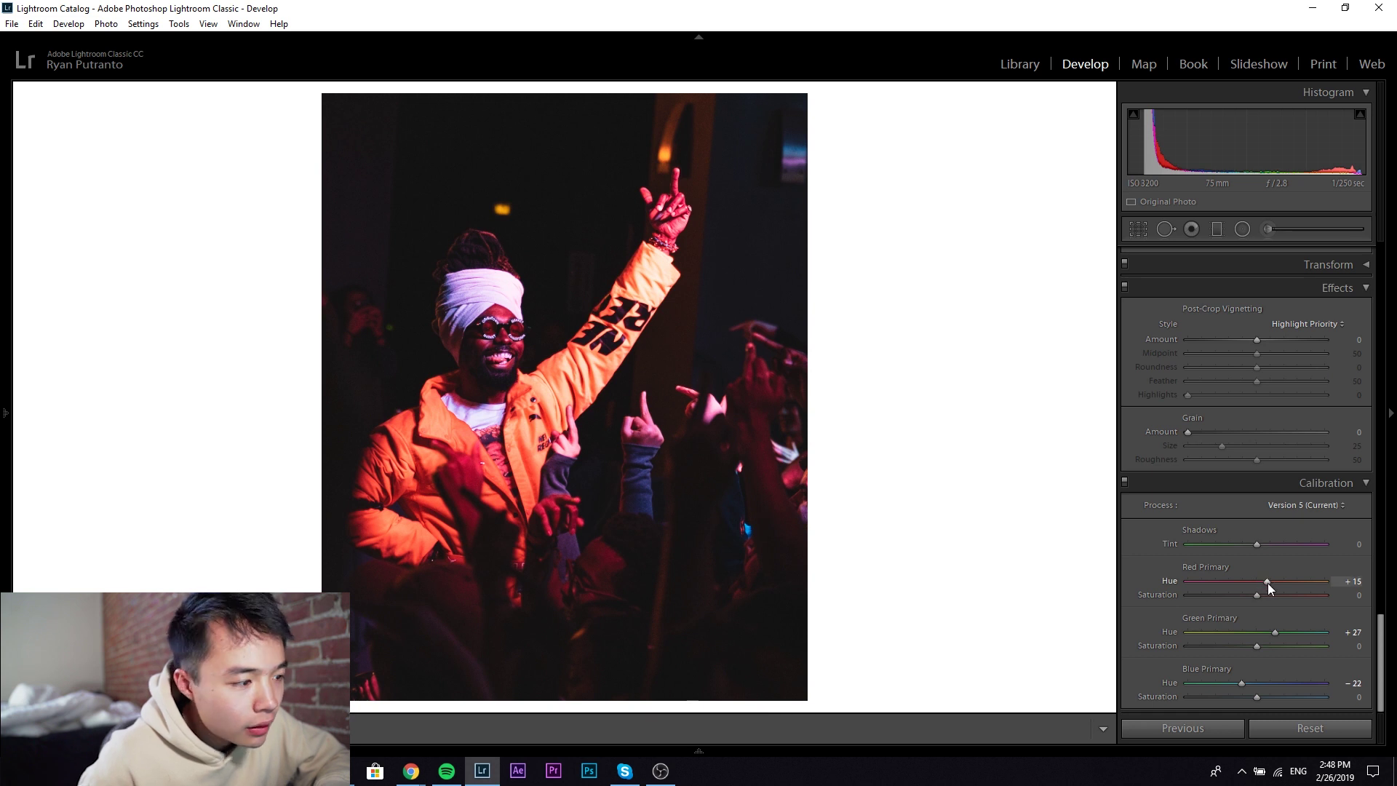
{"action": "mouse_move", "coordinate": [1267, 582]}
{"action": "left_mouse_down"}
{"action": "mouse_move", "coordinate": [1284, 582]}
{"action": "mouse_move", "coordinate": [1251, 584]}
{"action": "left_mouse_up"}
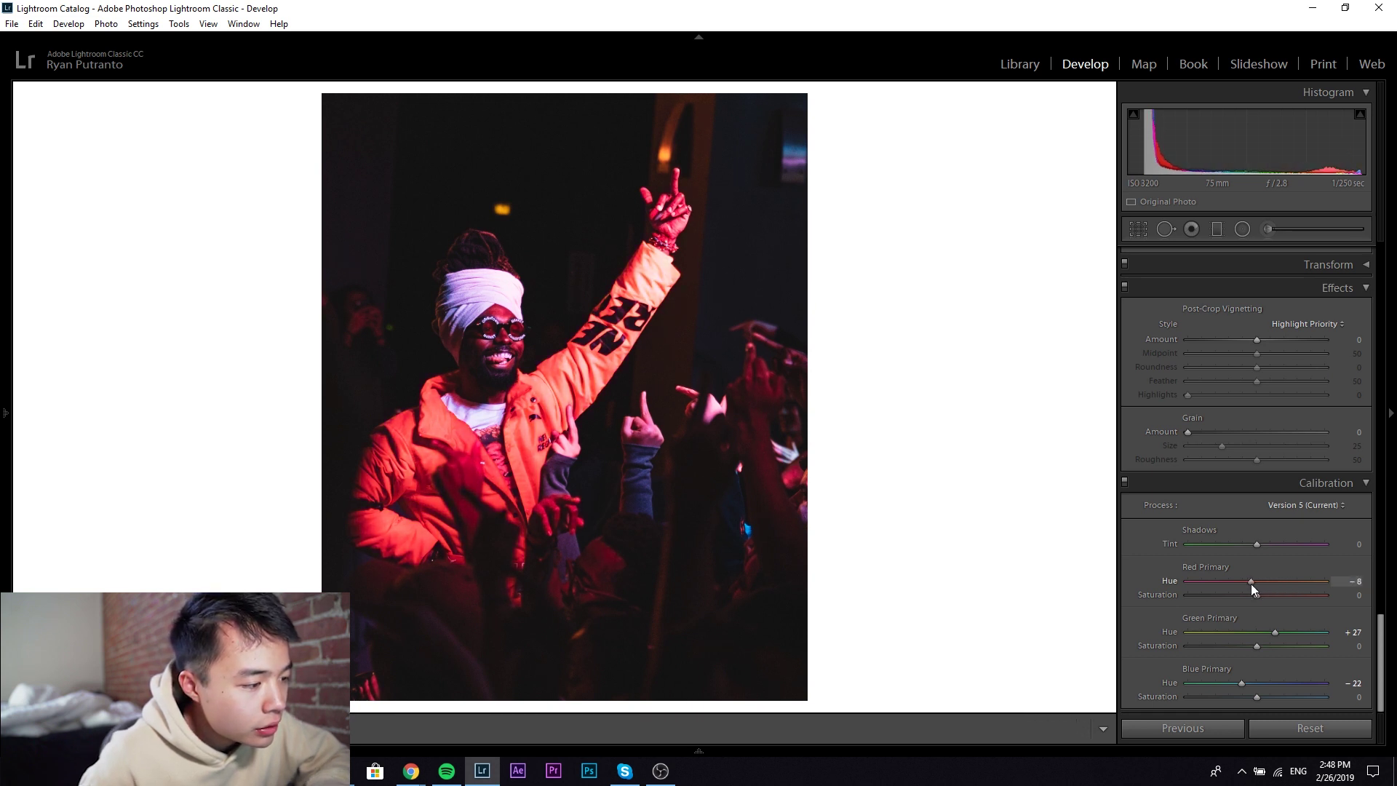
{"action": "left_click", "coordinate": [1356, 580]}
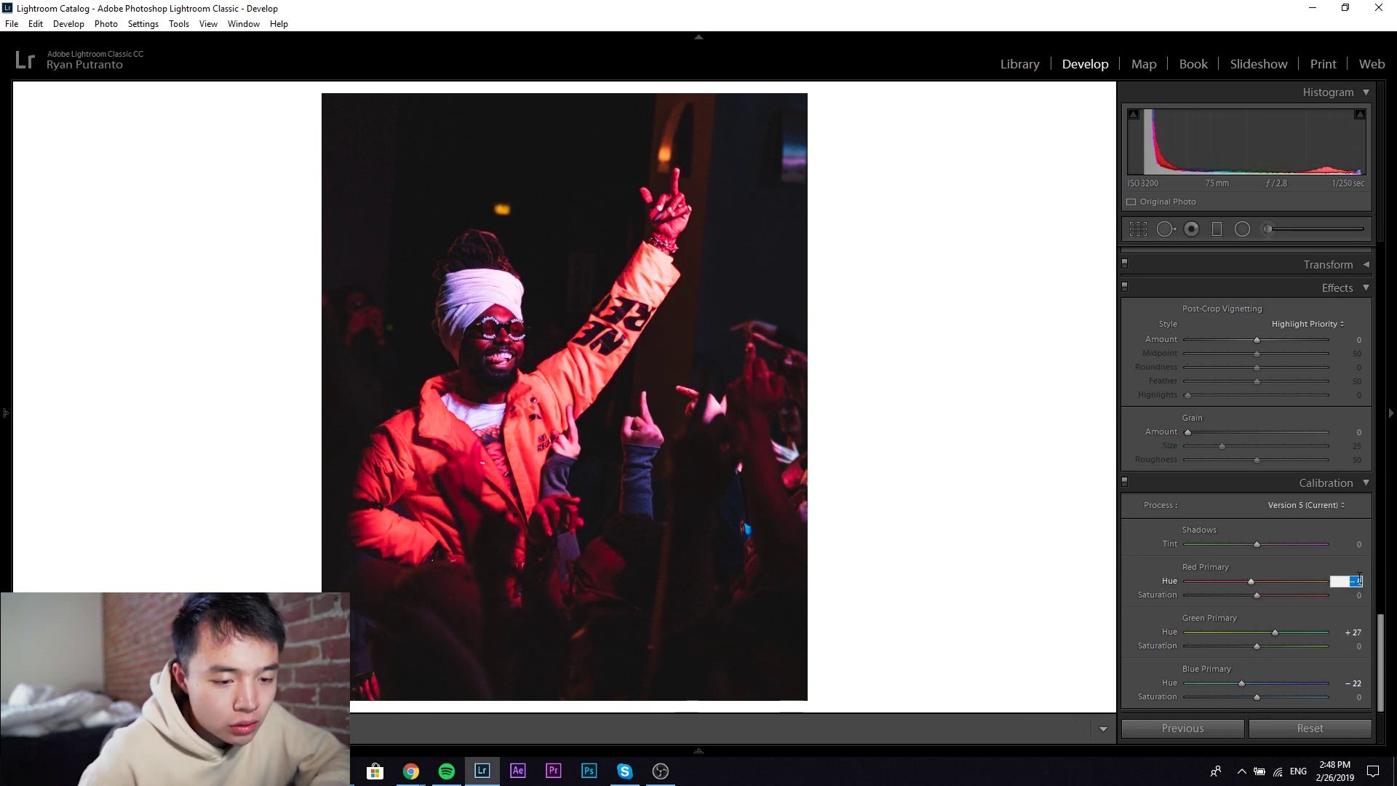
{"action": "type", "text": "10"}
{"action": "key", "text": "Return"}
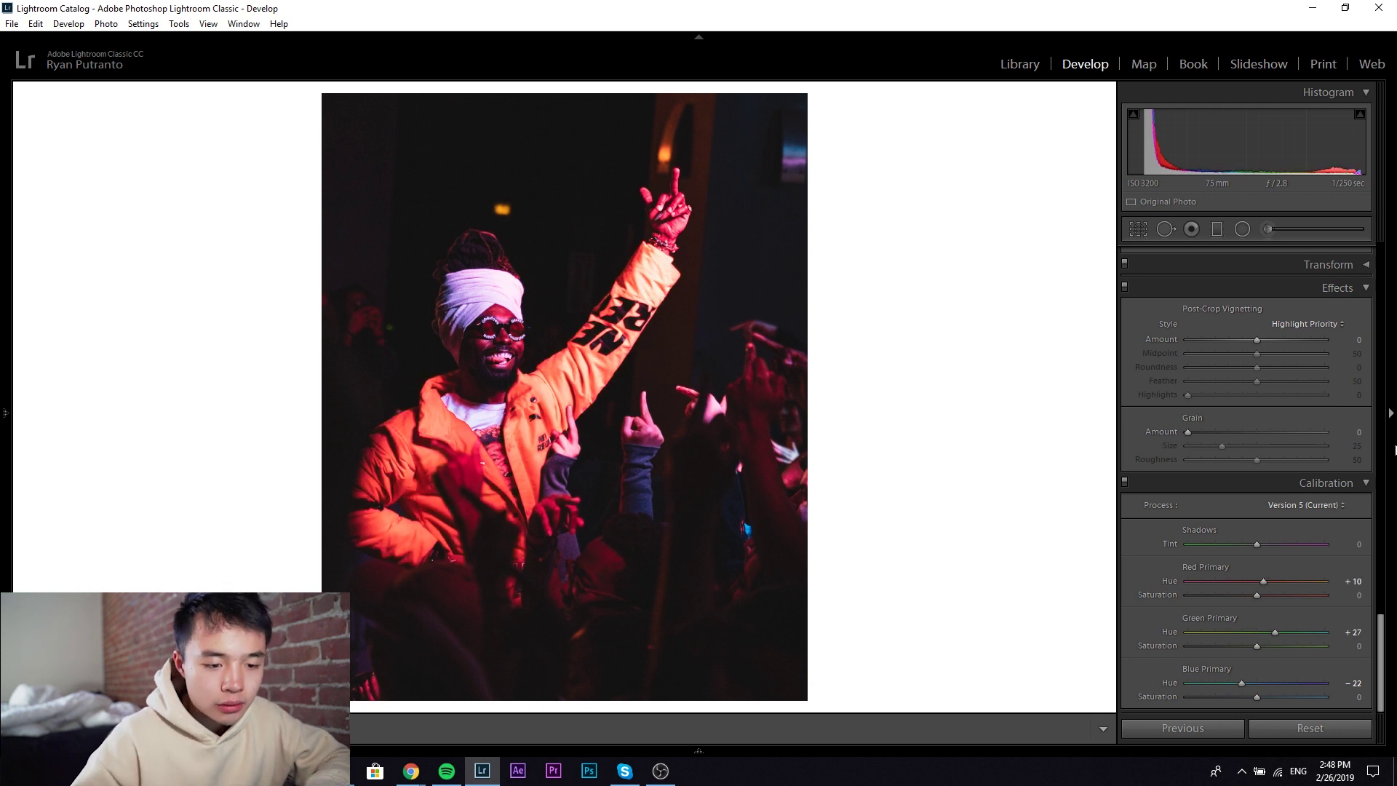
{"action": "mouse_move", "coordinate": [1273, 626]}
{"action": "left_mouse_down"}
{"action": "mouse_move", "coordinate": [1230, 628]}
{"action": "mouse_move", "coordinate": [1304, 634]}
{"action": "mouse_move", "coordinate": [1259, 641]}
{"action": "mouse_move", "coordinate": [1285, 640]}
{"action": "left_mouse_up"}
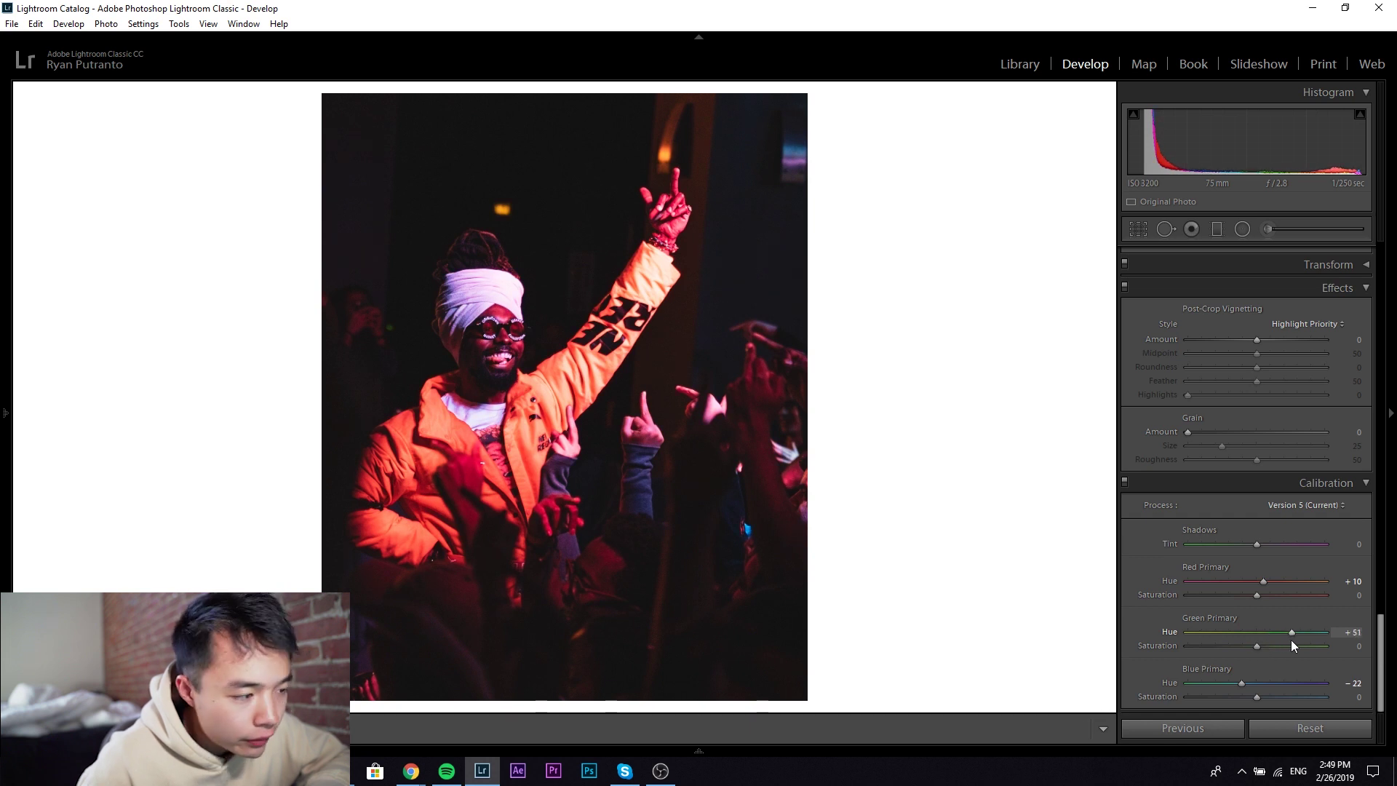
{"action": "left_click_drag", "start_coordinate": [1381, 620], "coordinate": [1393, 376]}
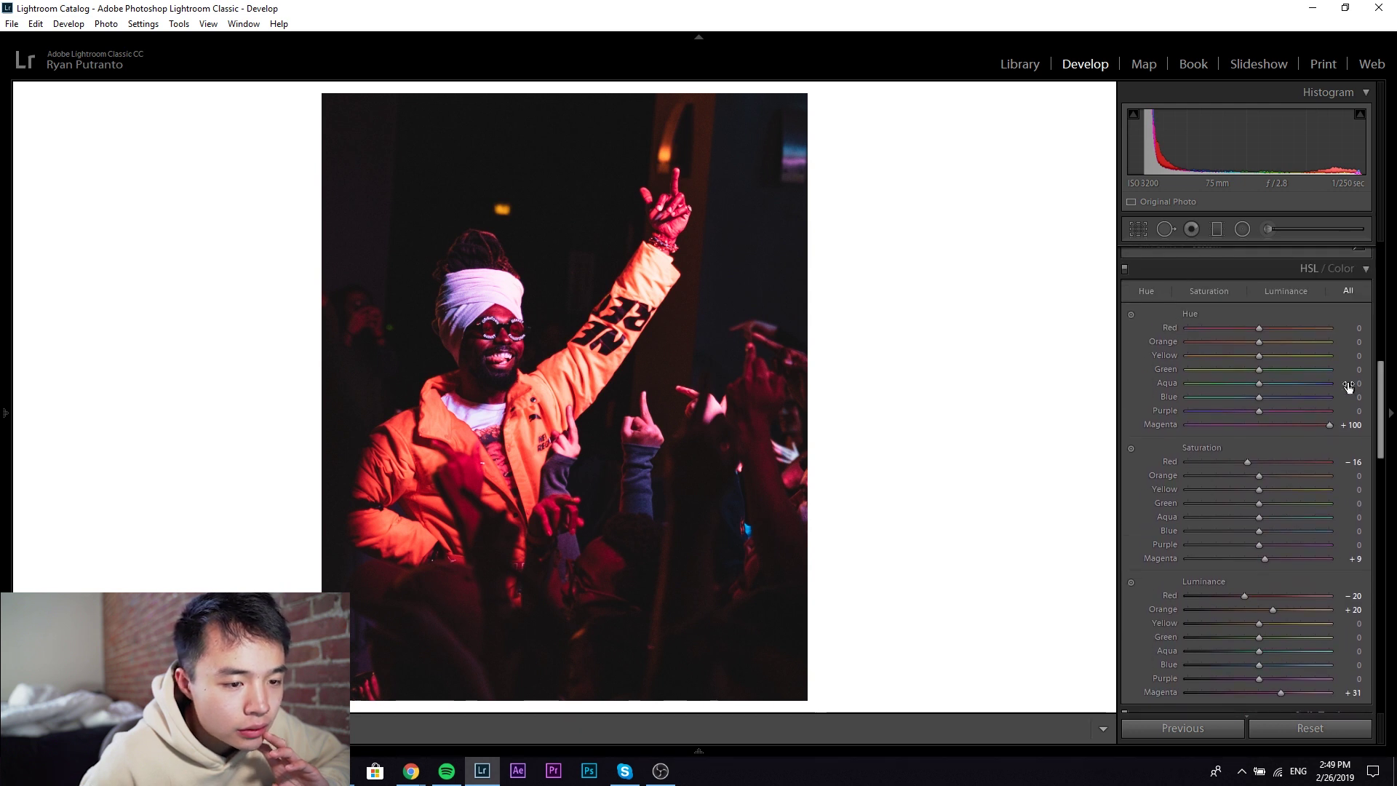
Set the HSL Red hue to +5
{"action": "left_click_drag", "start_coordinate": [1259, 329], "coordinate": [1273, 329]}
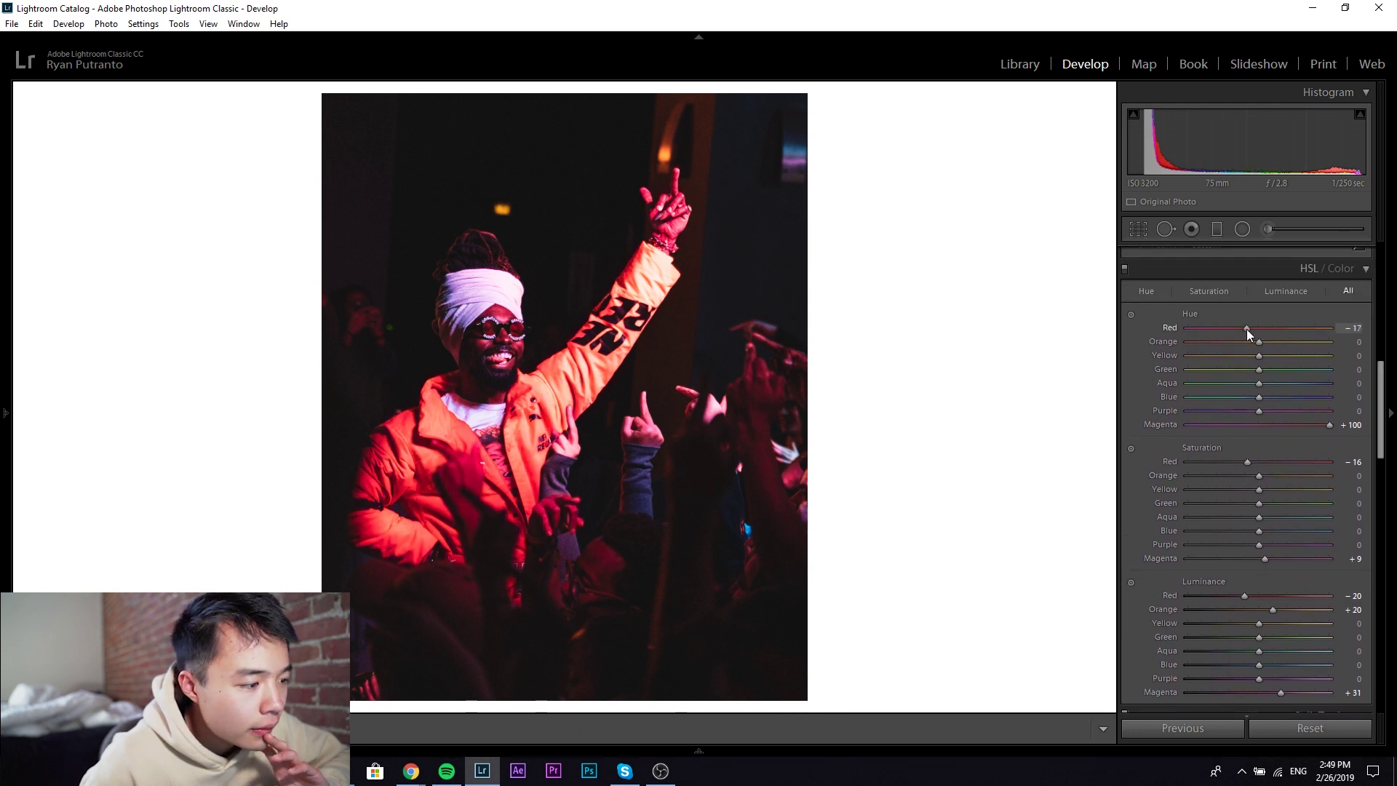
{"action": "left_click_drag", "start_coordinate": [1248, 334], "coordinate": [1282, 331]}
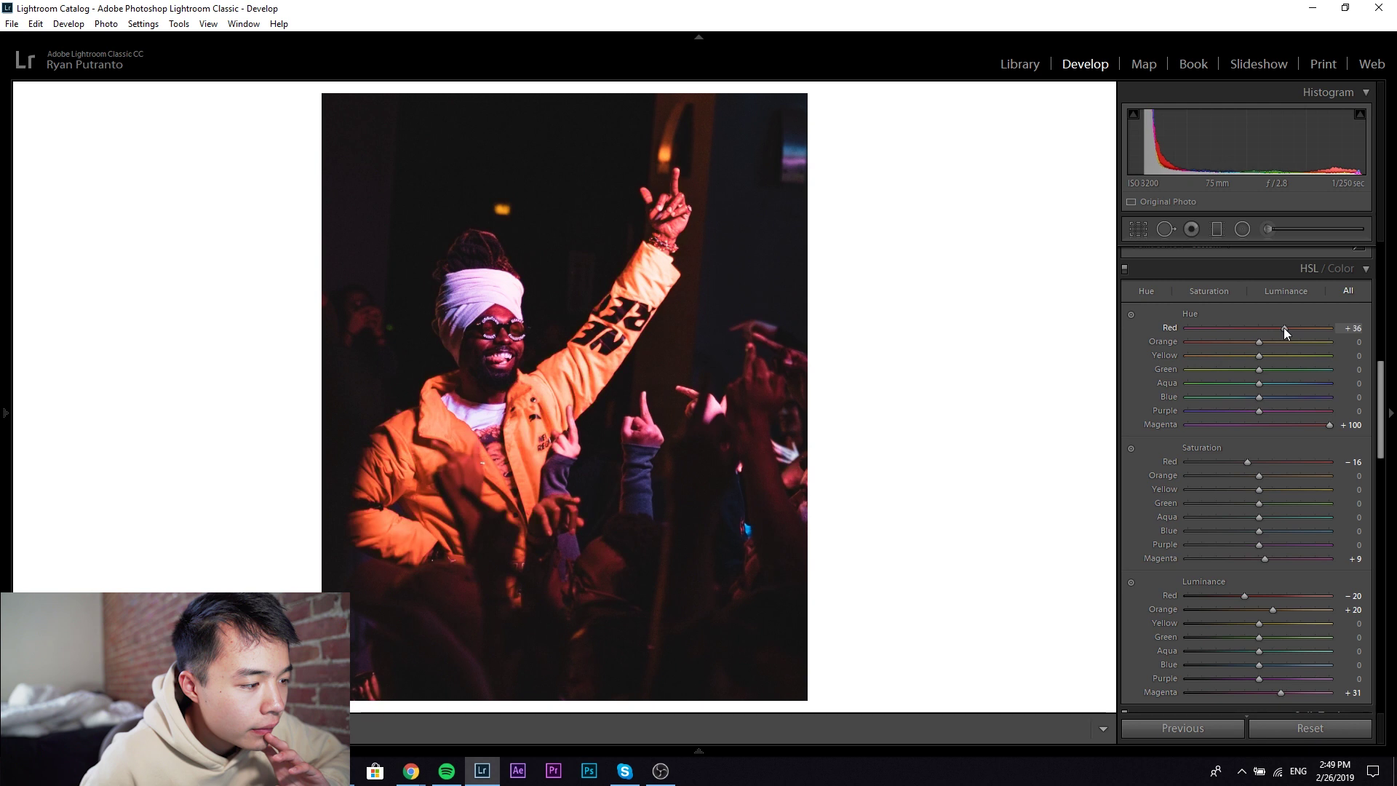
{"action": "left_click", "coordinate": [1357, 328]}
{"action": "type", "text": "5"}
{"action": "key", "text": "Return"}
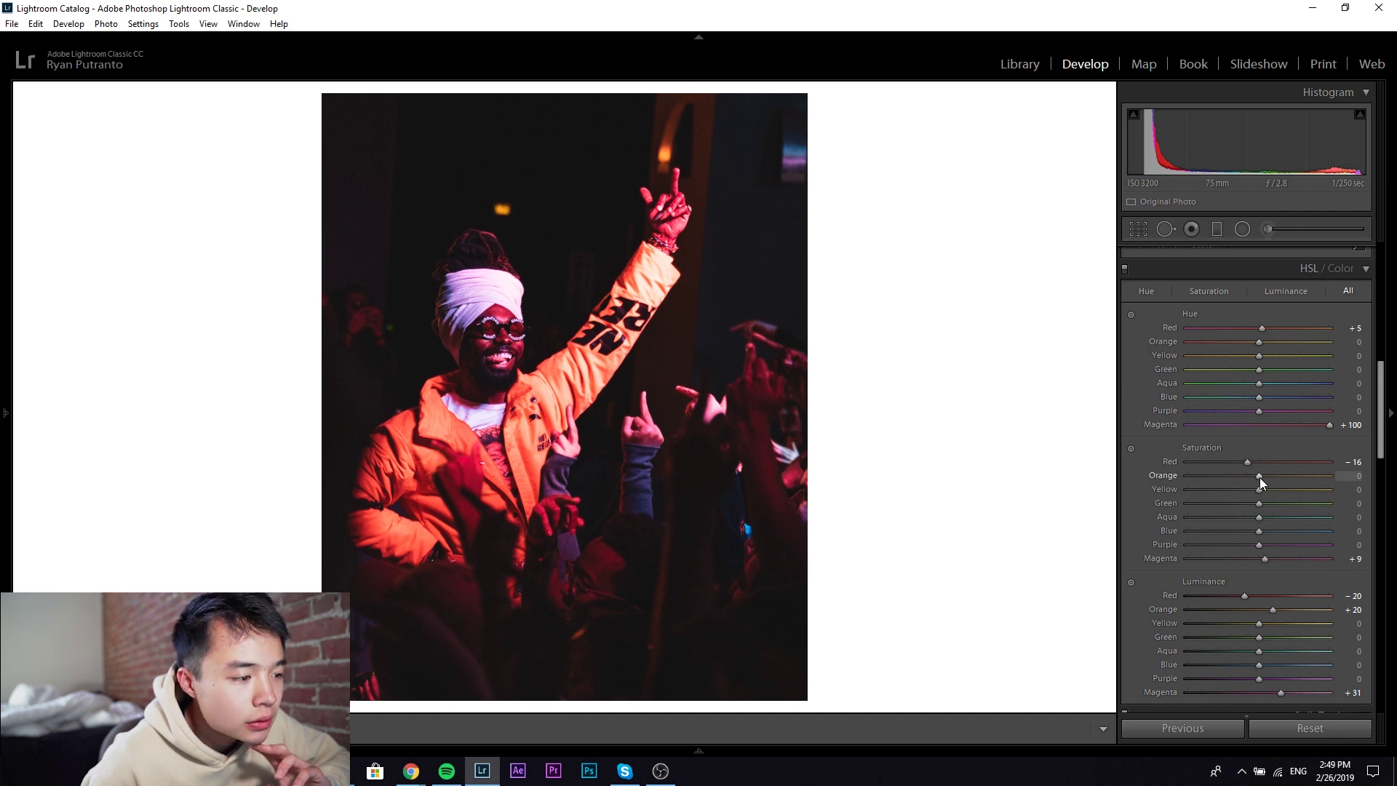
Set saturation to Orange +21, Purple −89 and Green −100
{"action": "mouse_move", "coordinate": [1253, 482]}
{"action": "left_mouse_down"}
{"action": "mouse_move", "coordinate": [1282, 482]}
{"action": "mouse_move", "coordinate": [1263, 508]}
{"action": "left_mouse_up"}
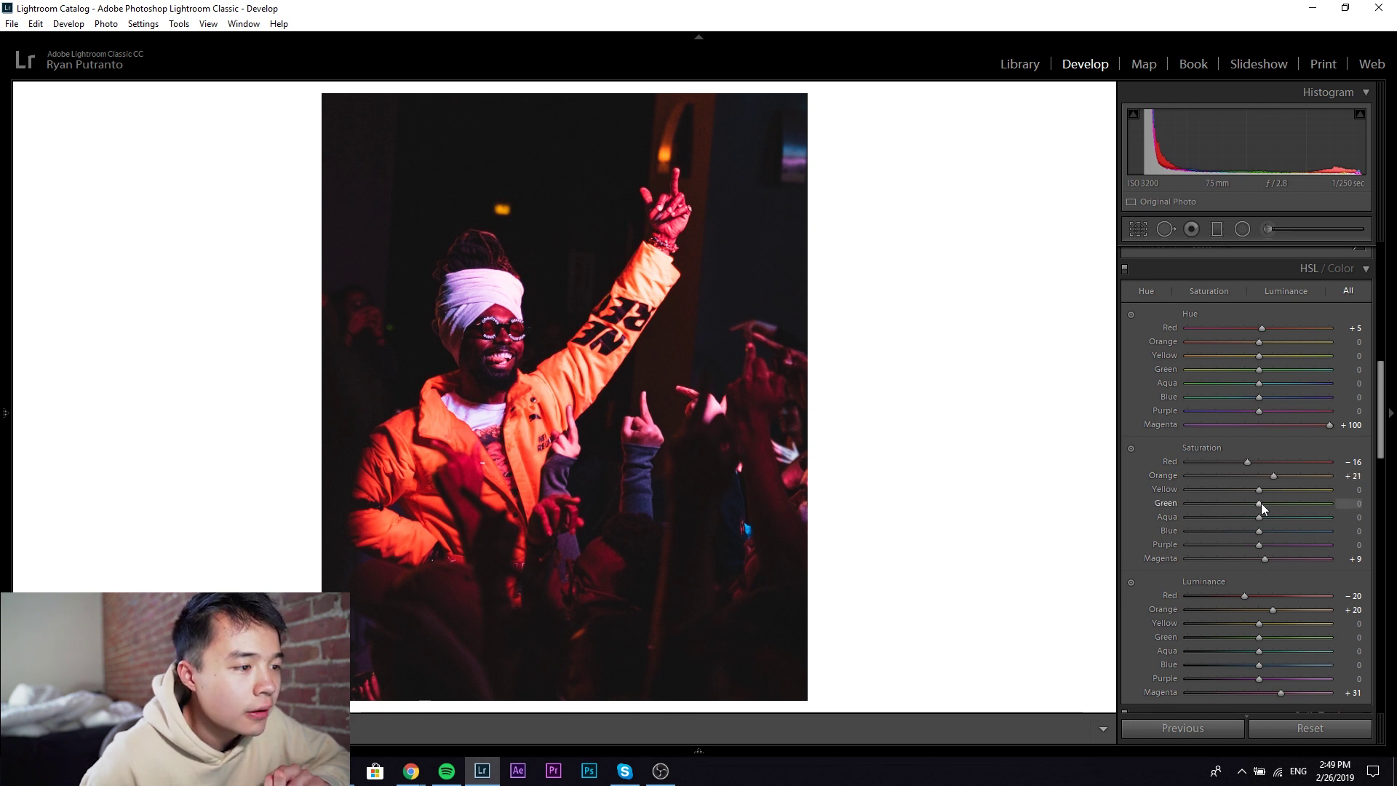
{"action": "left_click_drag", "start_coordinate": [1260, 497], "coordinate": [1212, 494]}
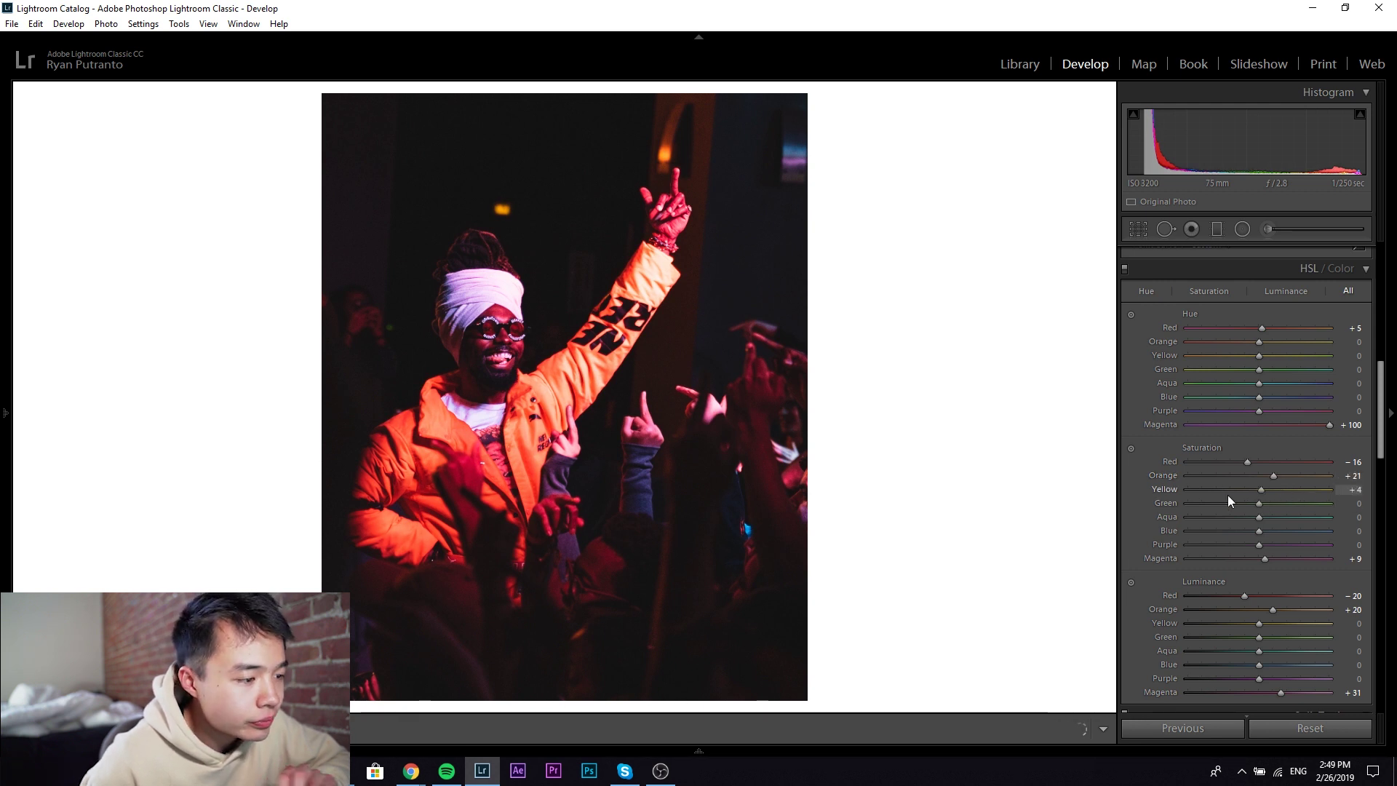
{"action": "key", "text": "ctrl+z"}
{"action": "key", "text": "ctrl+z"}
{"action": "key", "text": "ctrl+z"}
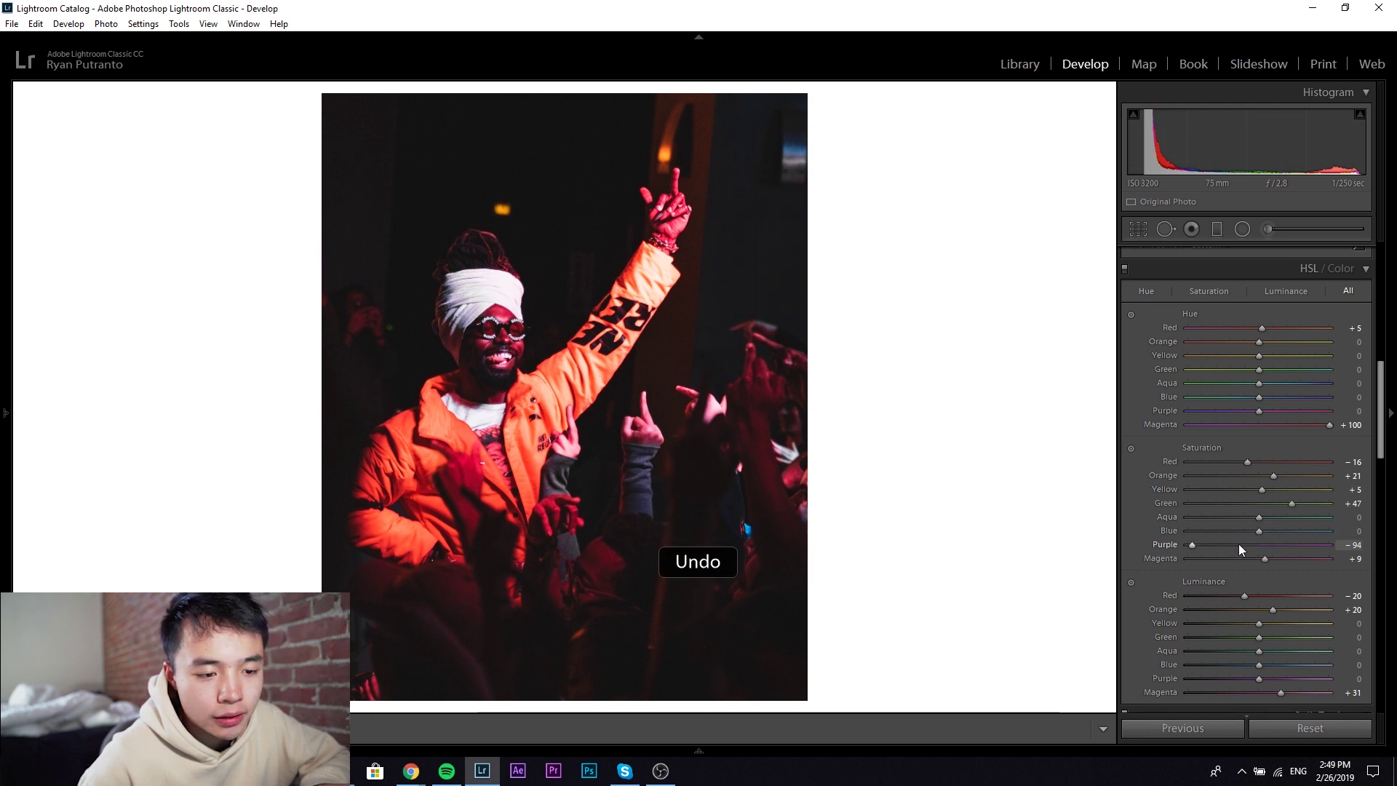
{"action": "left_click_drag", "start_coordinate": [1192, 545], "coordinate": [1197, 549]}
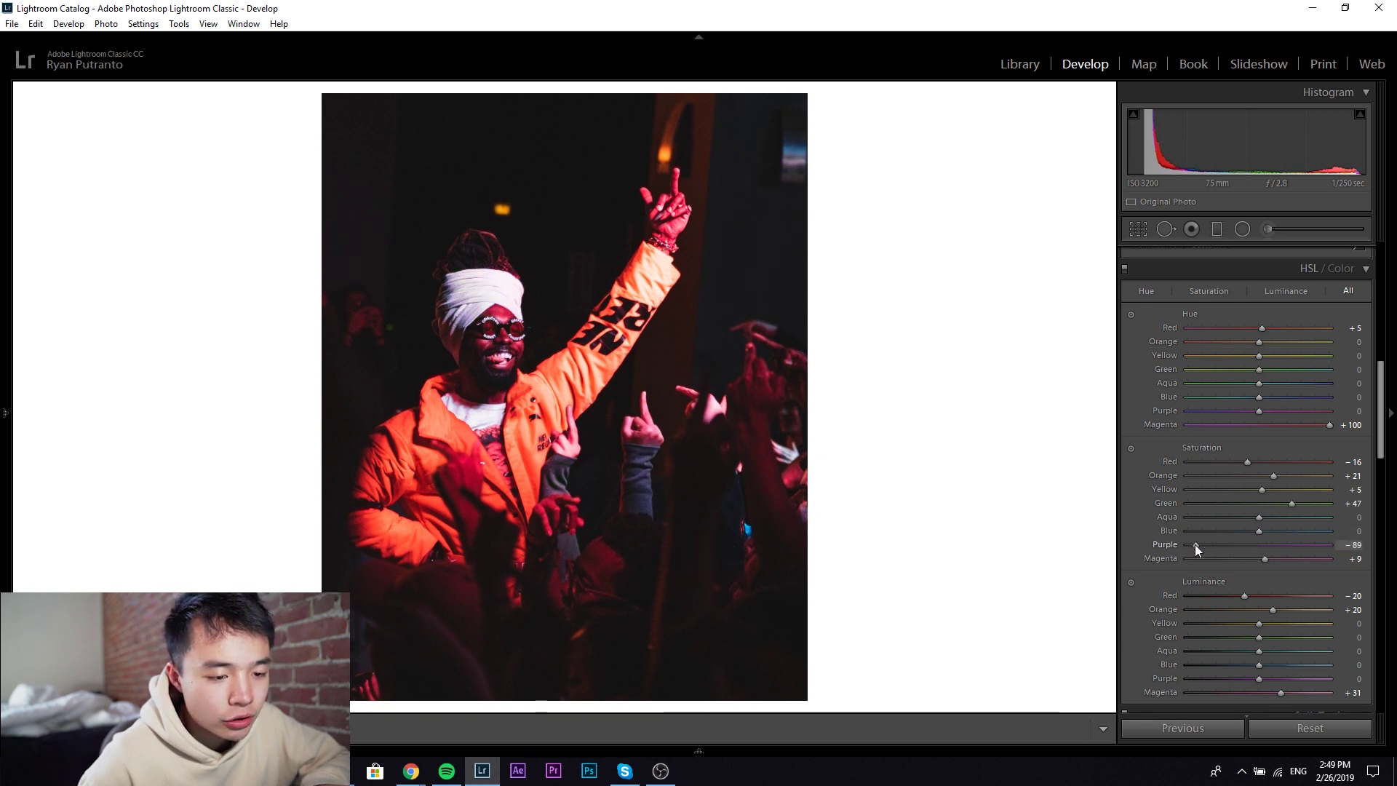
{"action": "left_click_drag", "start_coordinate": [1274, 510], "coordinate": [1204, 513]}
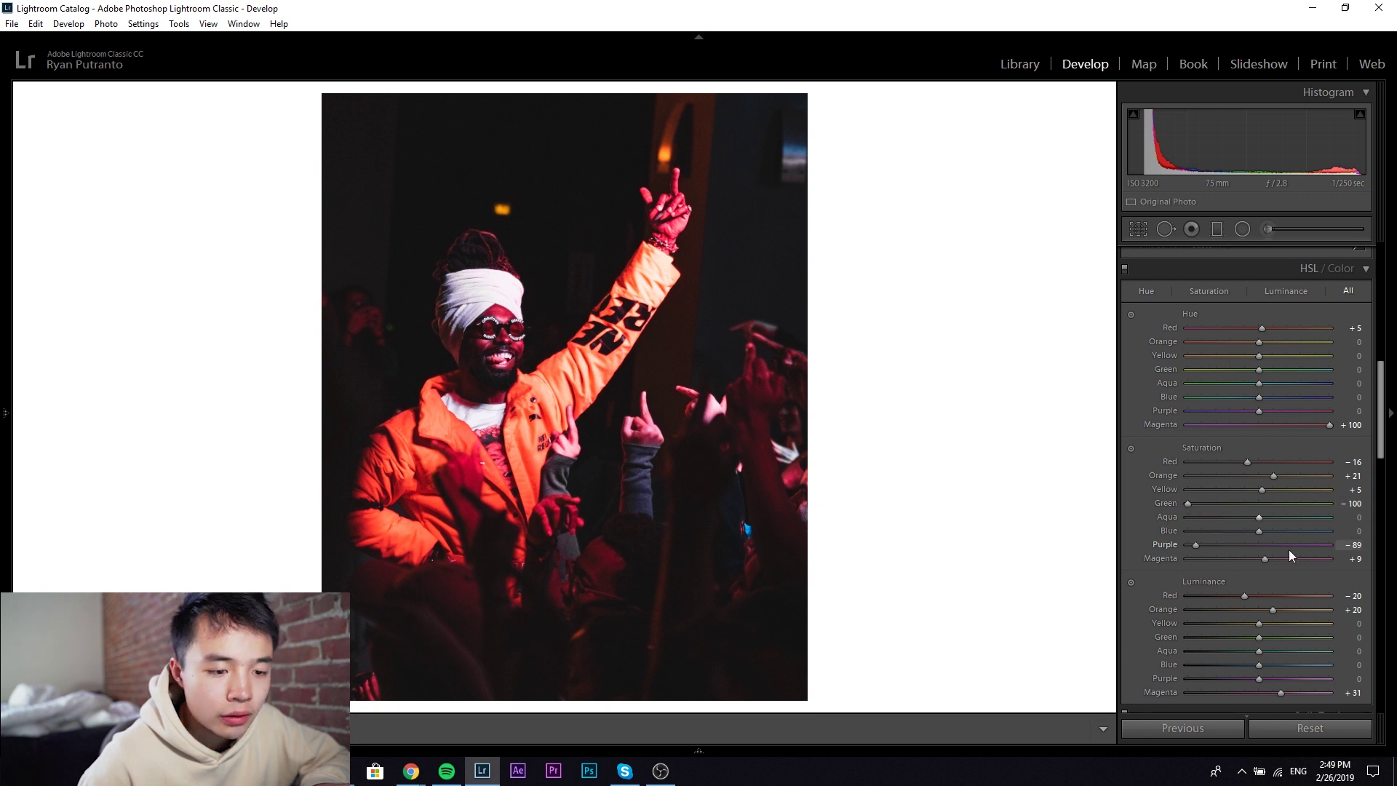
Push the Aqua and Blue hues toward −100 and nudge Green hue negative
{"action": "mouse_move", "coordinate": [1260, 531]}
{"action": "left_mouse_down"}
{"action": "mouse_move", "coordinate": [1177, 531]}
{"action": "mouse_move", "coordinate": [1238, 530]}
{"action": "left_mouse_up"}
{"action": "left_click_drag", "start_coordinate": [1264, 400], "coordinate": [1192, 400]}
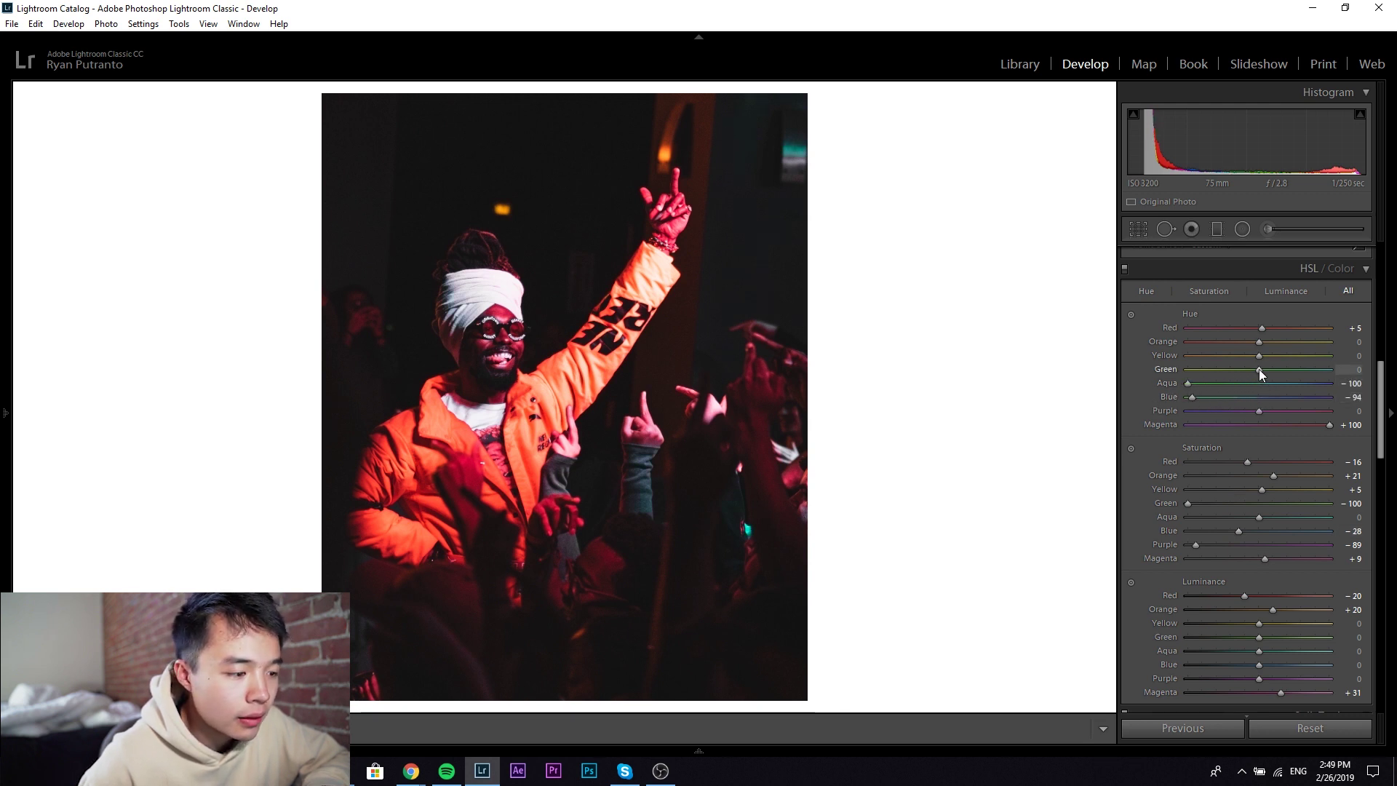
{"action": "left_click_drag", "start_coordinate": [1261, 374], "coordinate": [1313, 372]}
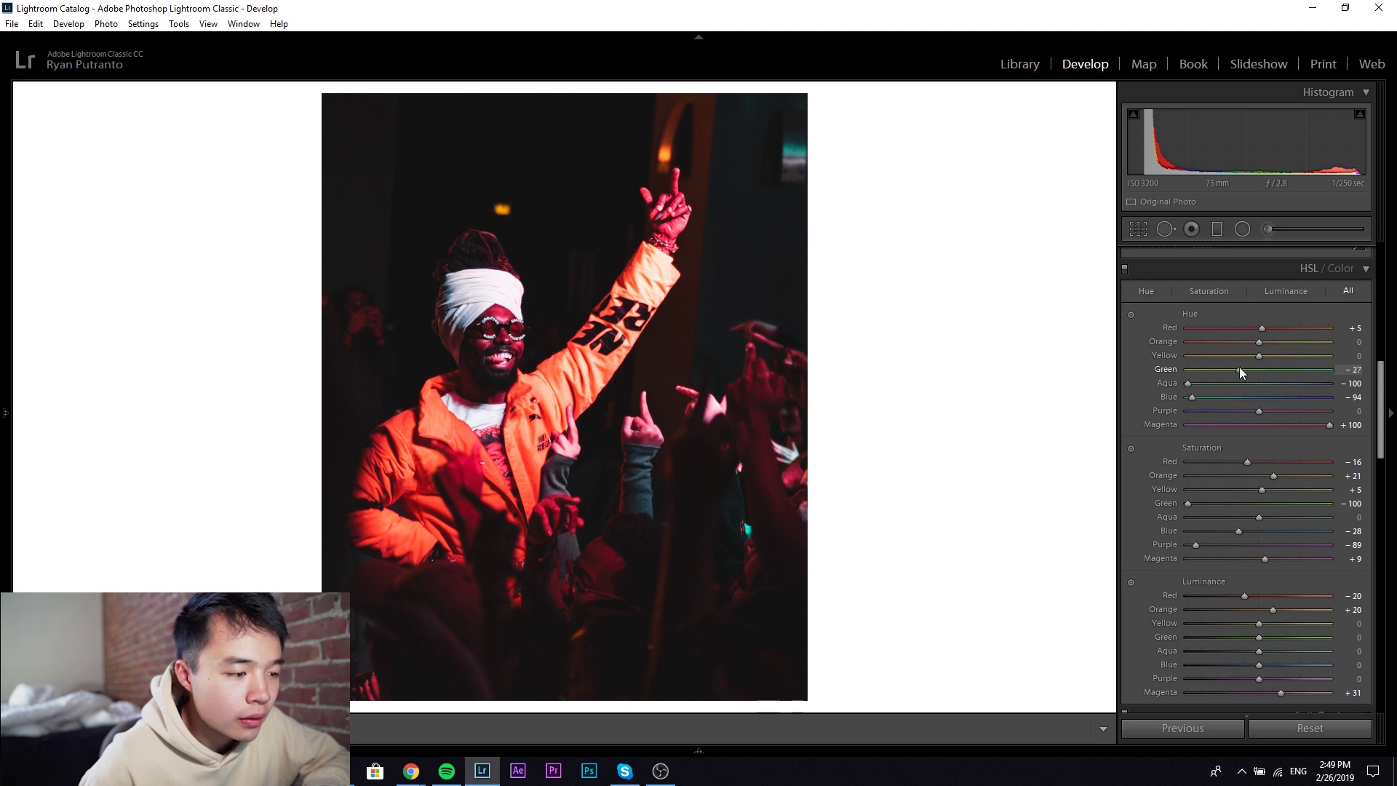
{"action": "left_click_drag", "start_coordinate": [1259, 355], "coordinate": [1347, 359]}
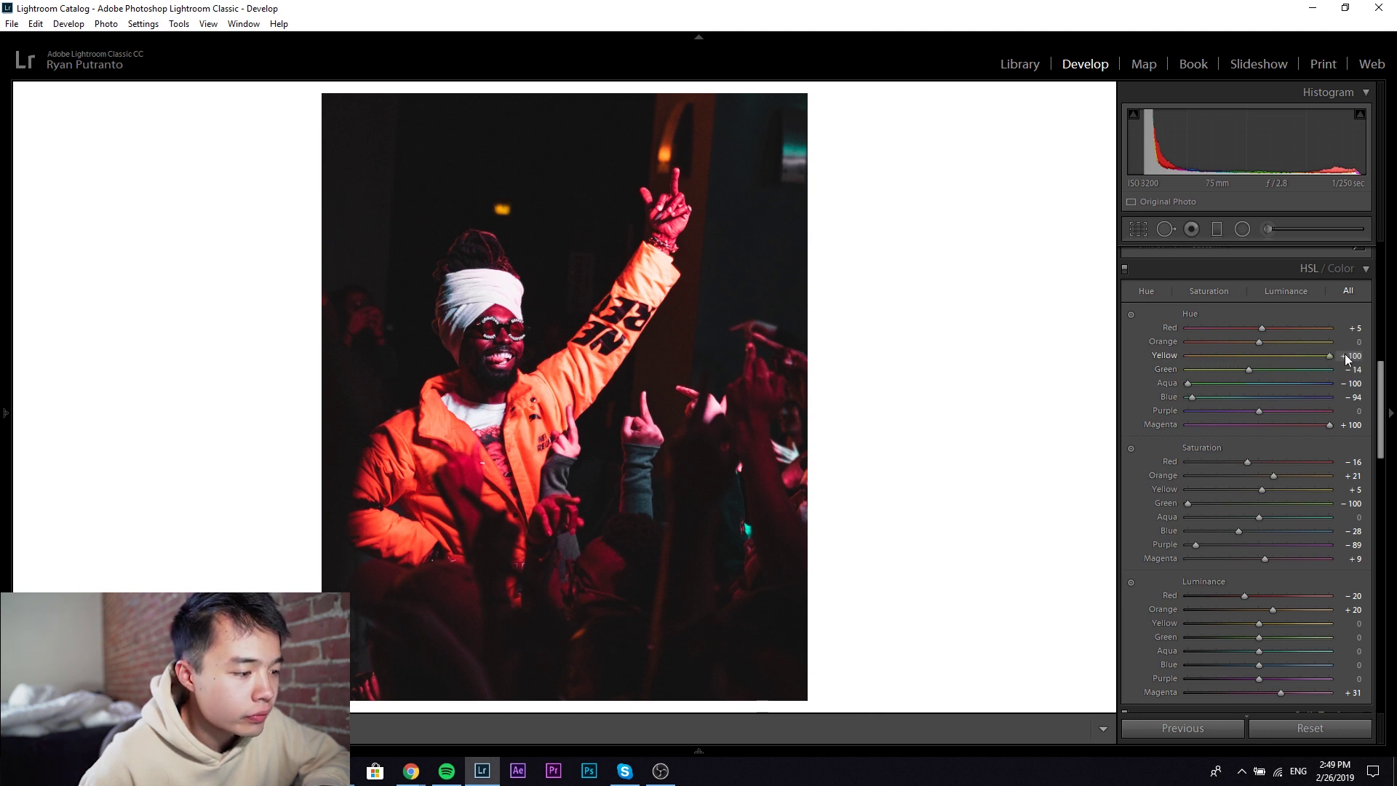
{"action": "key", "text": "ctrl+z"}
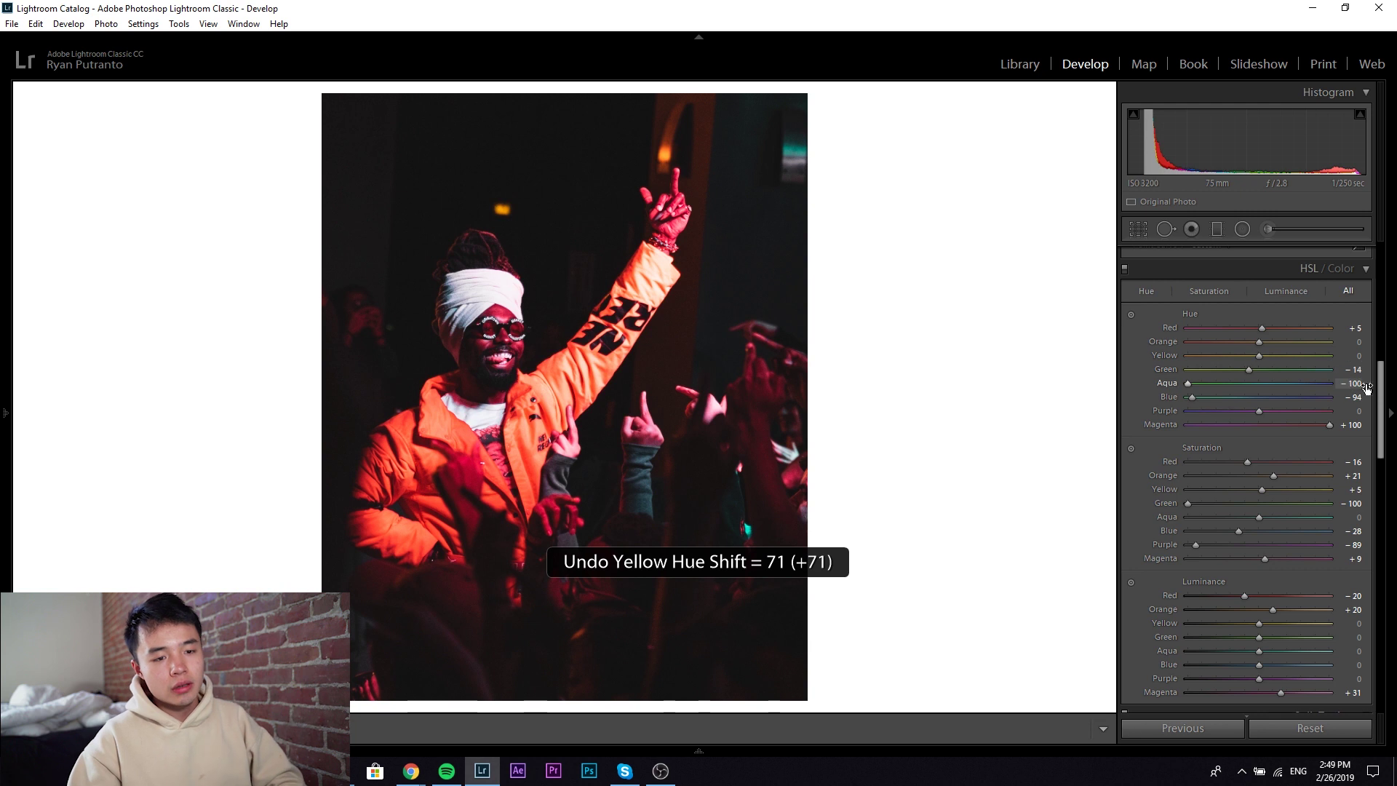
Set Magenta luminance to +20 and Magenta saturation to −22
{"action": "scroll", "coordinate": [1379, 391], "scroll_direction": "down", "scroll_amount": 2}
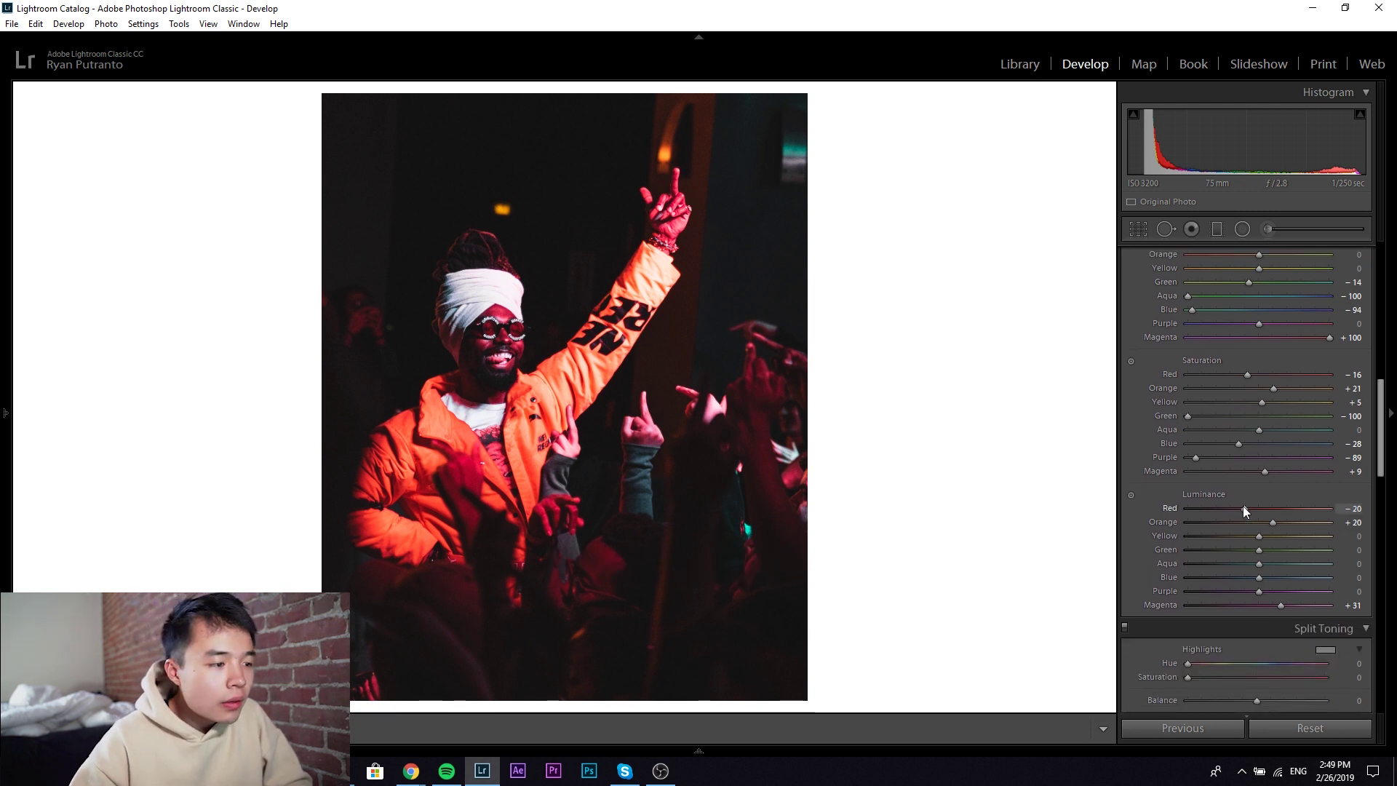
{"action": "mouse_move", "coordinate": [1280, 606]}
{"action": "left_mouse_down"}
{"action": "mouse_move", "coordinate": [1245, 606]}
{"action": "mouse_move", "coordinate": [1272, 605]}
{"action": "left_mouse_up"}
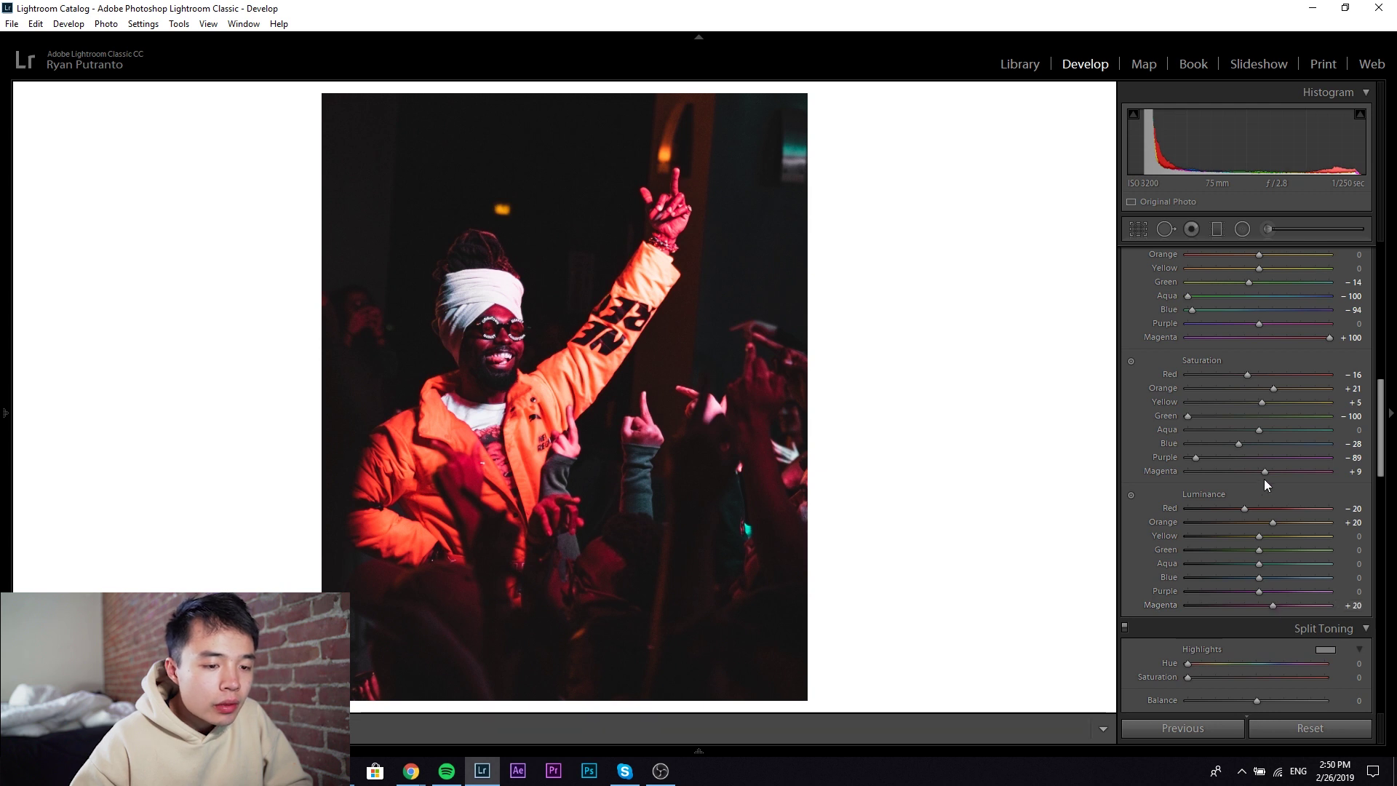
{"action": "left_click_drag", "start_coordinate": [1255, 473], "coordinate": [1234, 474]}
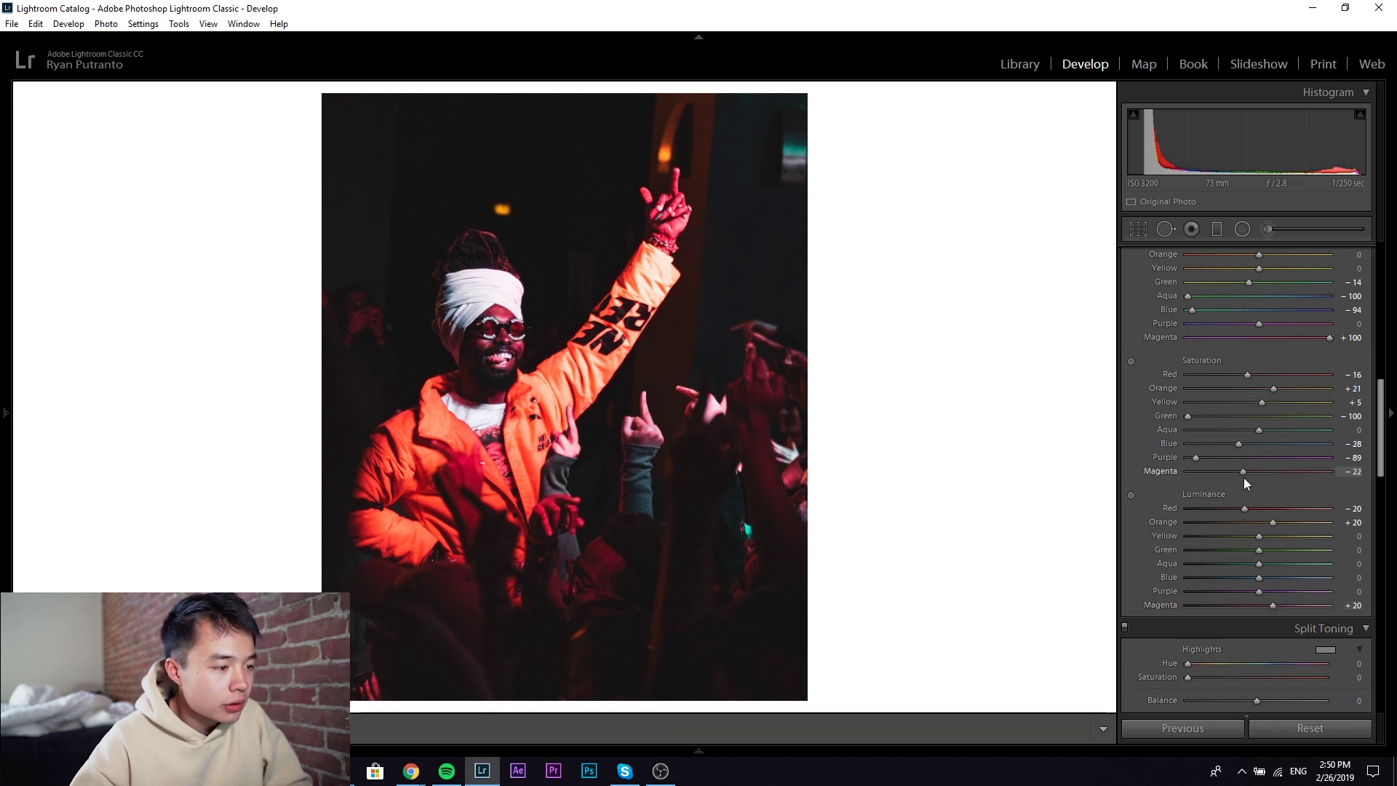
{"action": "scroll", "coordinate": [1380, 437], "scroll_direction": "down", "scroll_amount": 3}
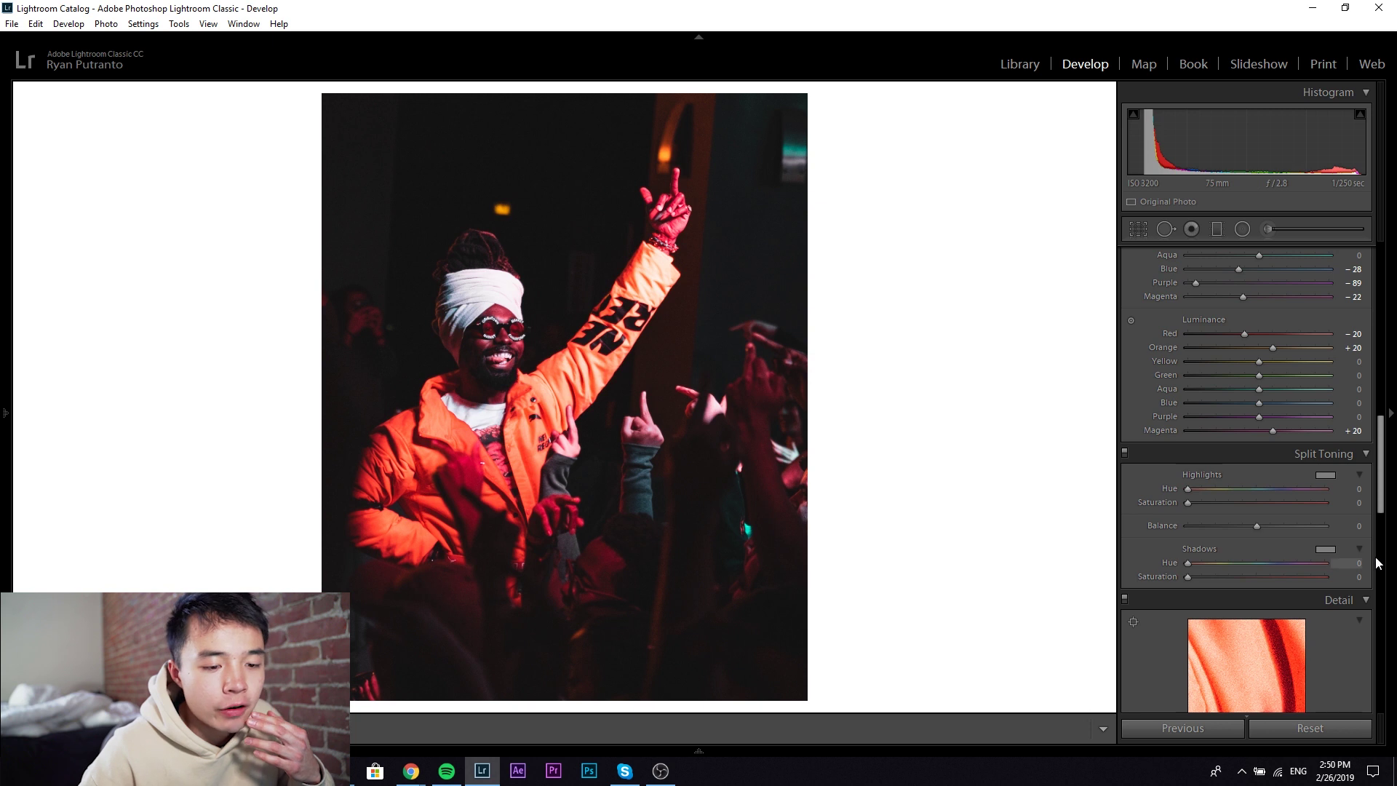
Give the split-toning shadows a green tint at Hue 127, Saturation 37
{"action": "left_click", "coordinate": [1323, 550]}
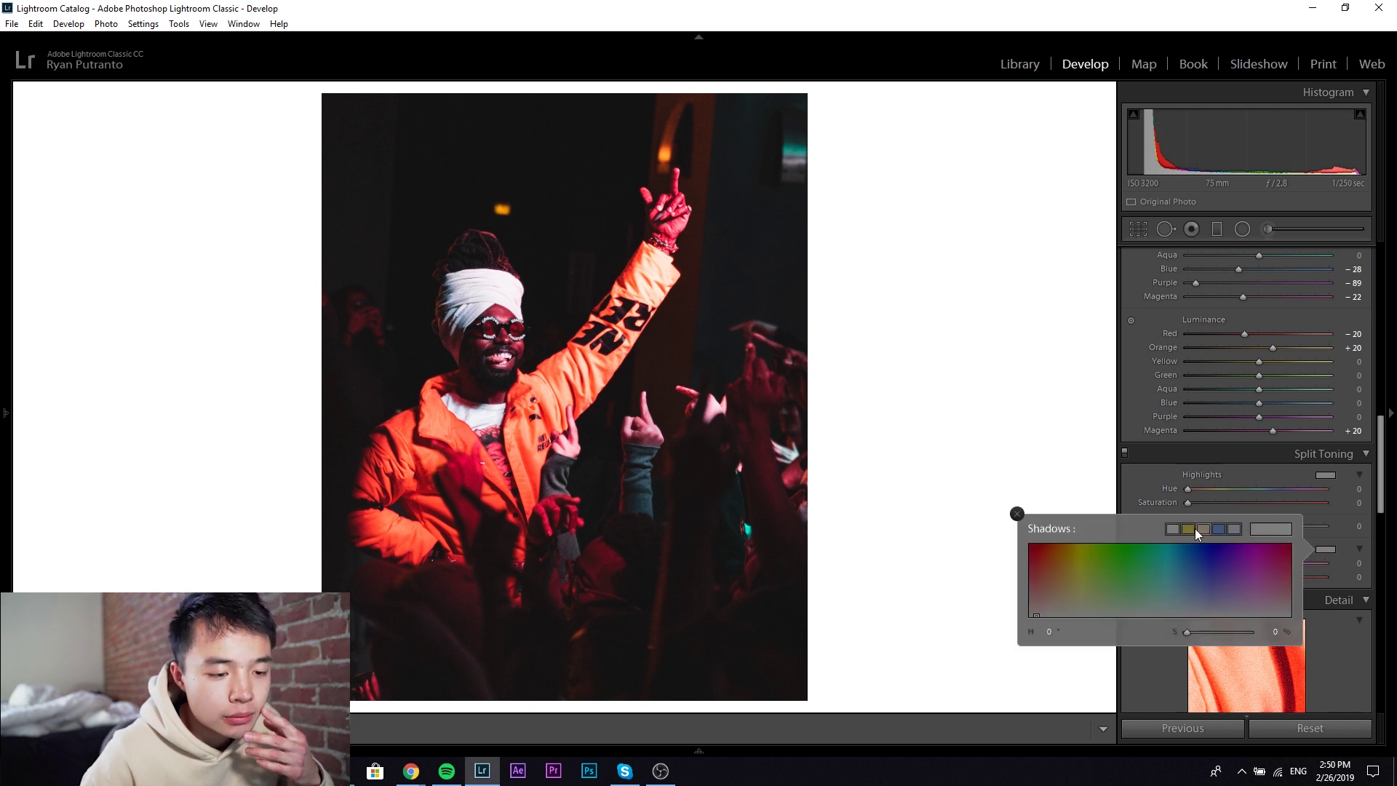
{"action": "left_click_drag", "start_coordinate": [1138, 540], "coordinate": [1128, 534]}
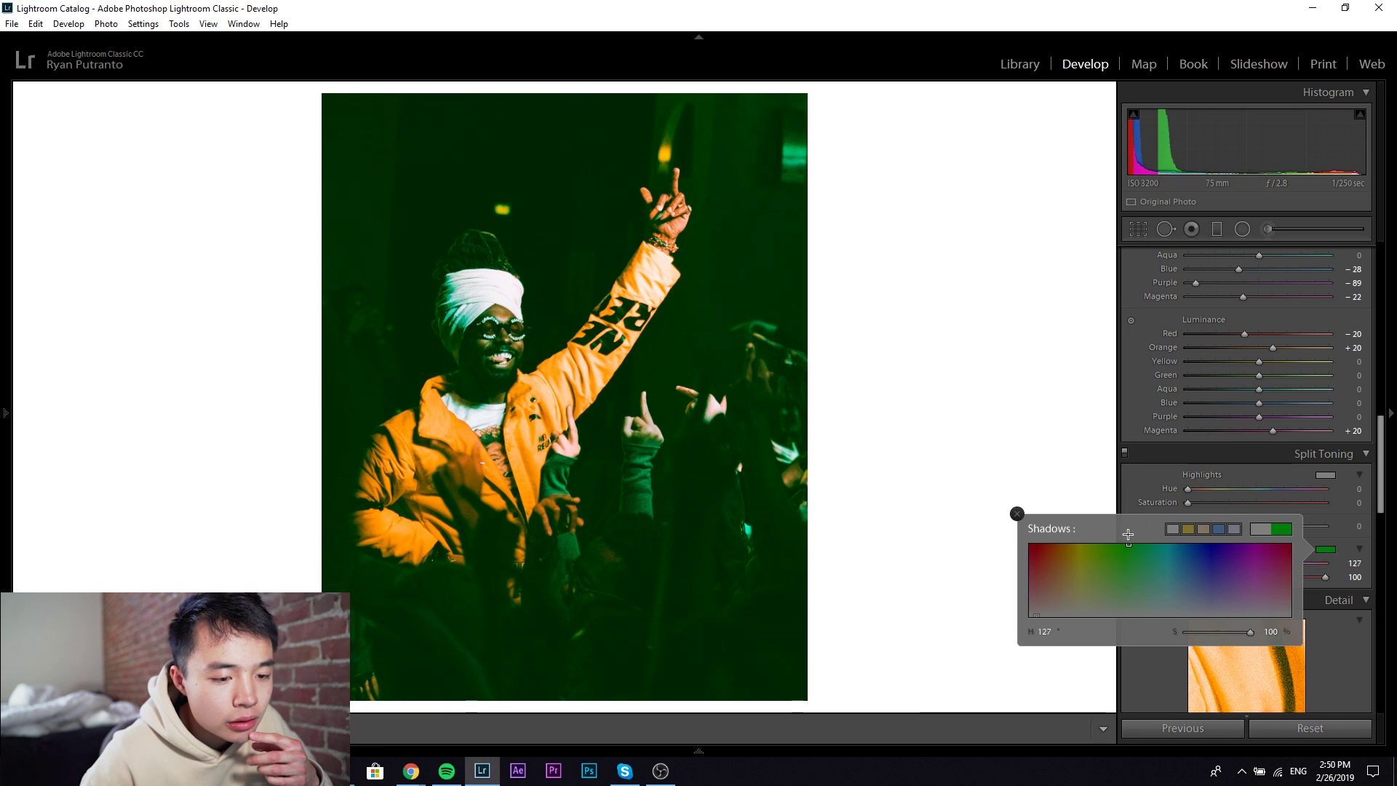
{"action": "left_click_drag", "start_coordinate": [1201, 637], "coordinate": [1213, 637]}
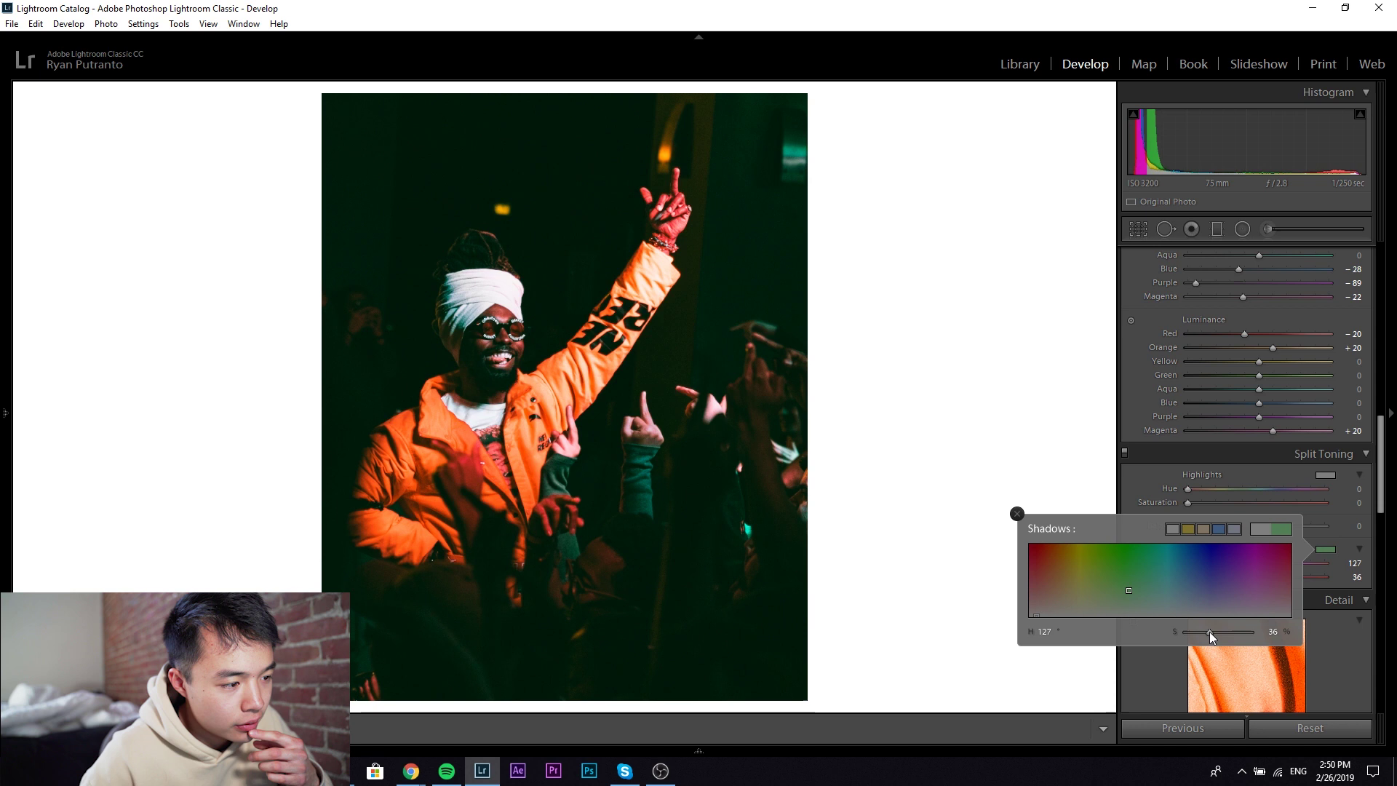
{"action": "left_click", "coordinate": [1017, 513]}
Raise the tone curve's black point slightly, discarding an extra midtone point
{"action": "scroll", "coordinate": [1374, 414], "scroll_direction": "up", "scroll_amount": 3}
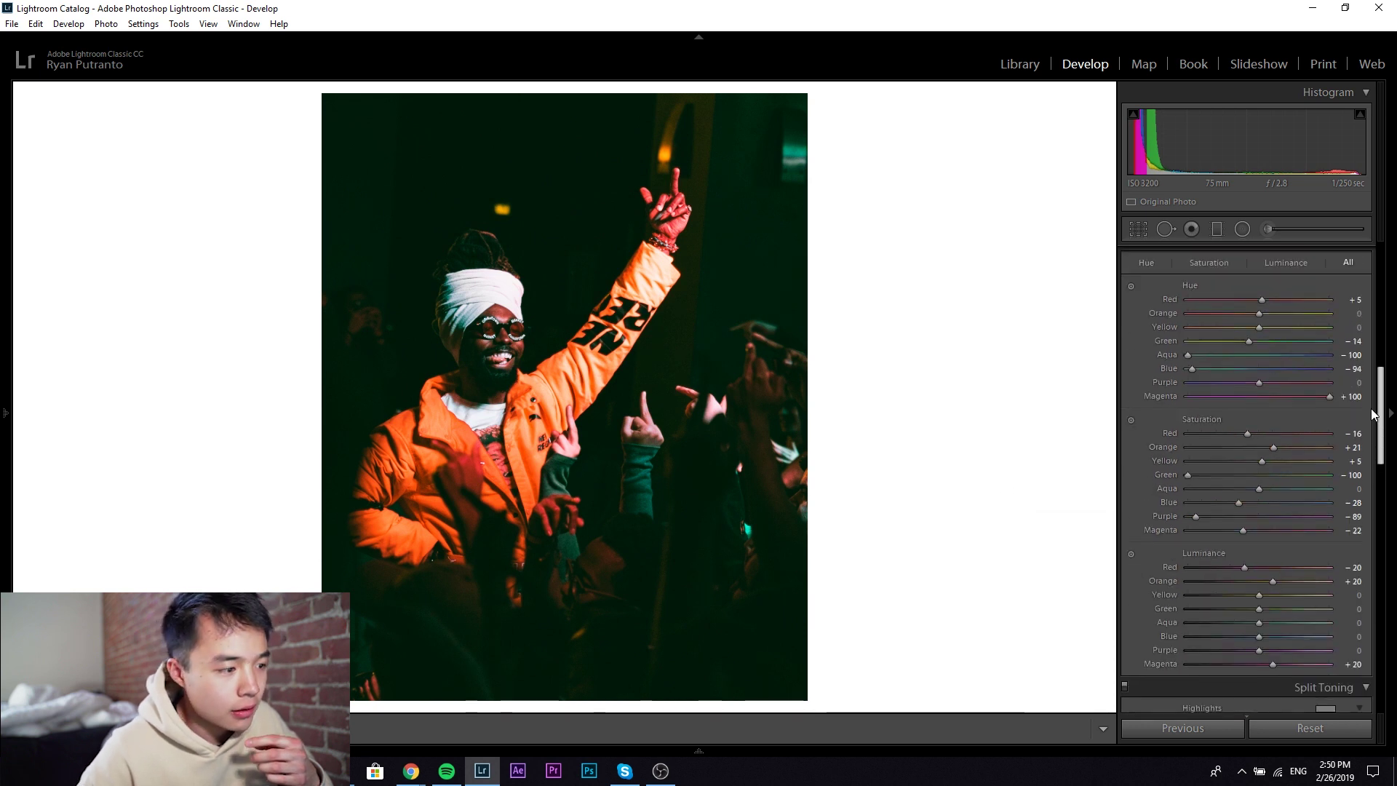
{"action": "scroll", "coordinate": [1373, 415], "scroll_direction": "up", "scroll_amount": 6}
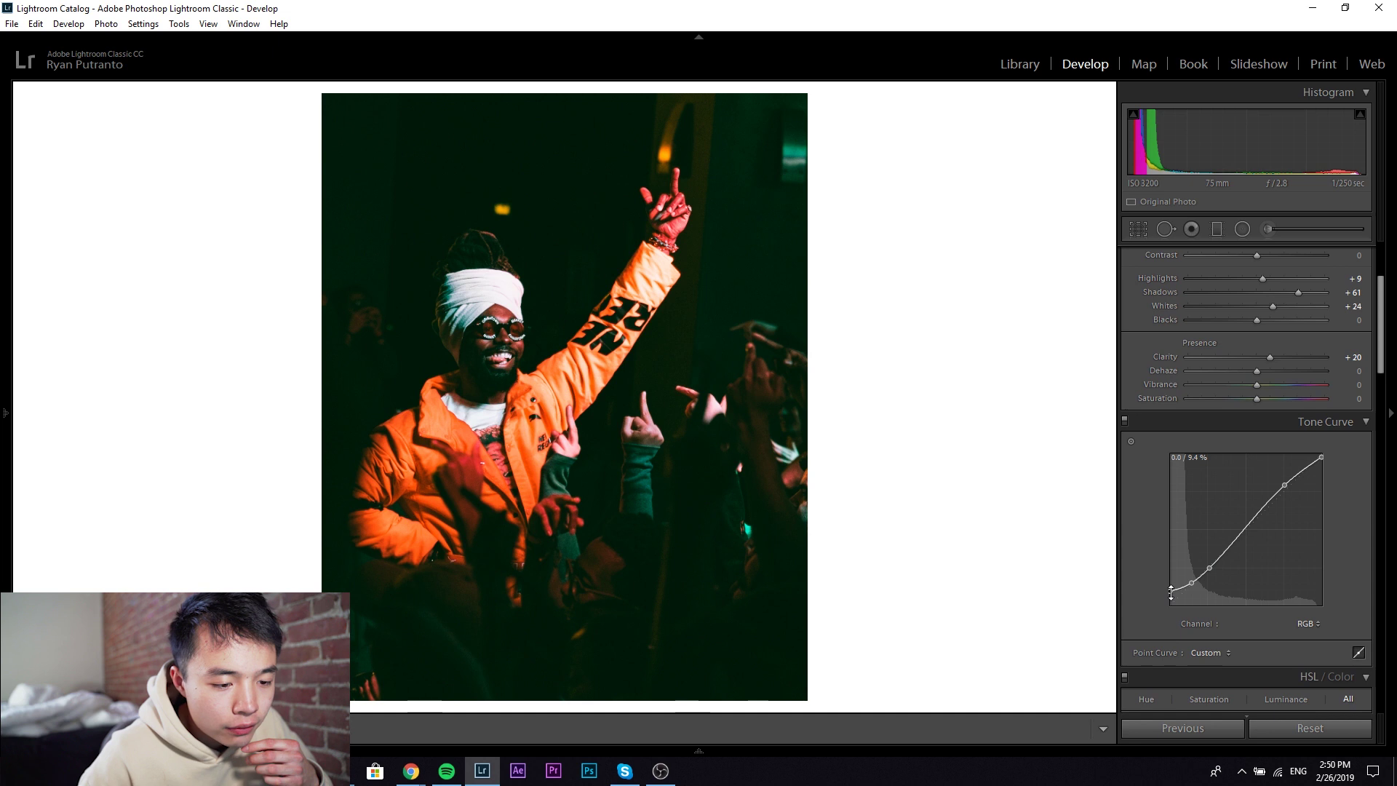
{"action": "left_click_drag", "start_coordinate": [1167, 595], "coordinate": [1194, 589]}
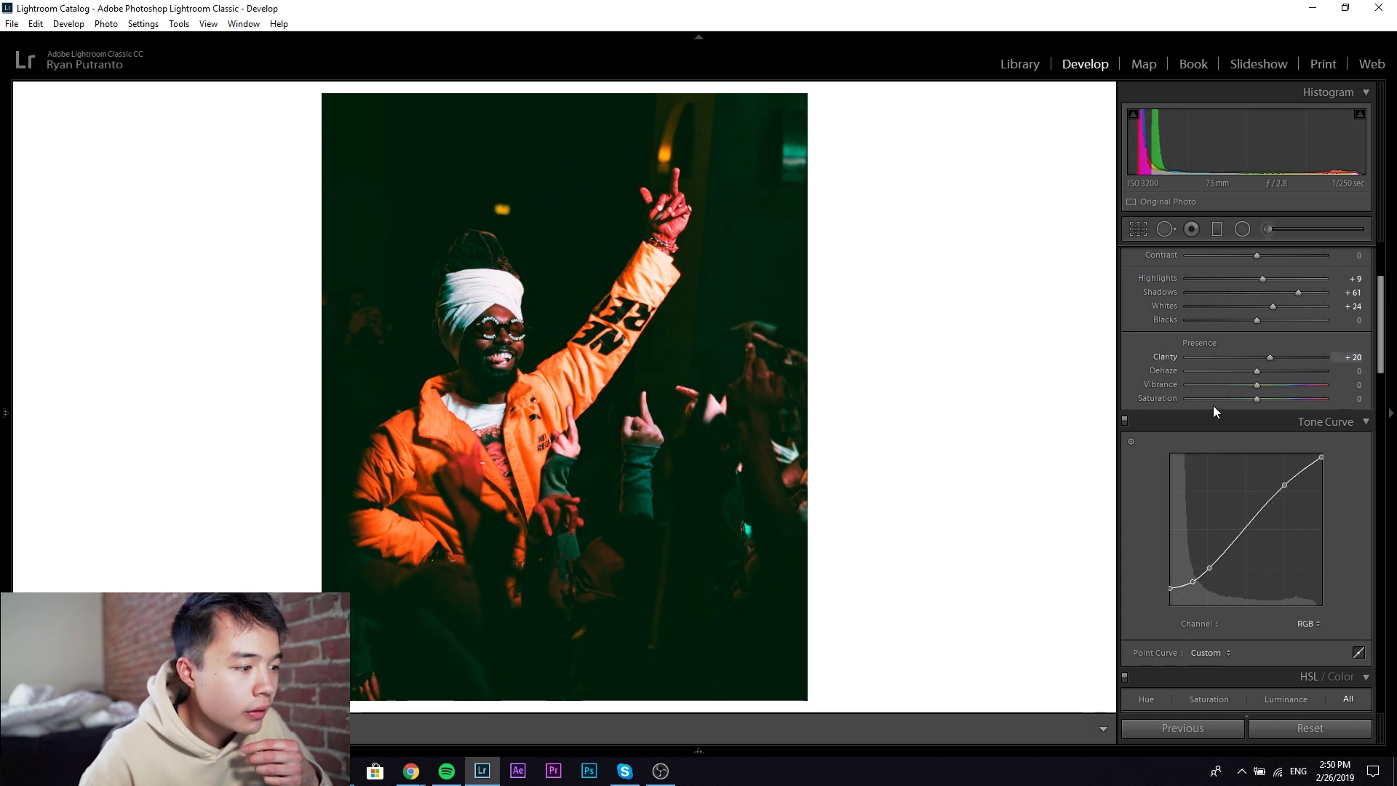
{"action": "left_click", "coordinate": [1216, 563]}
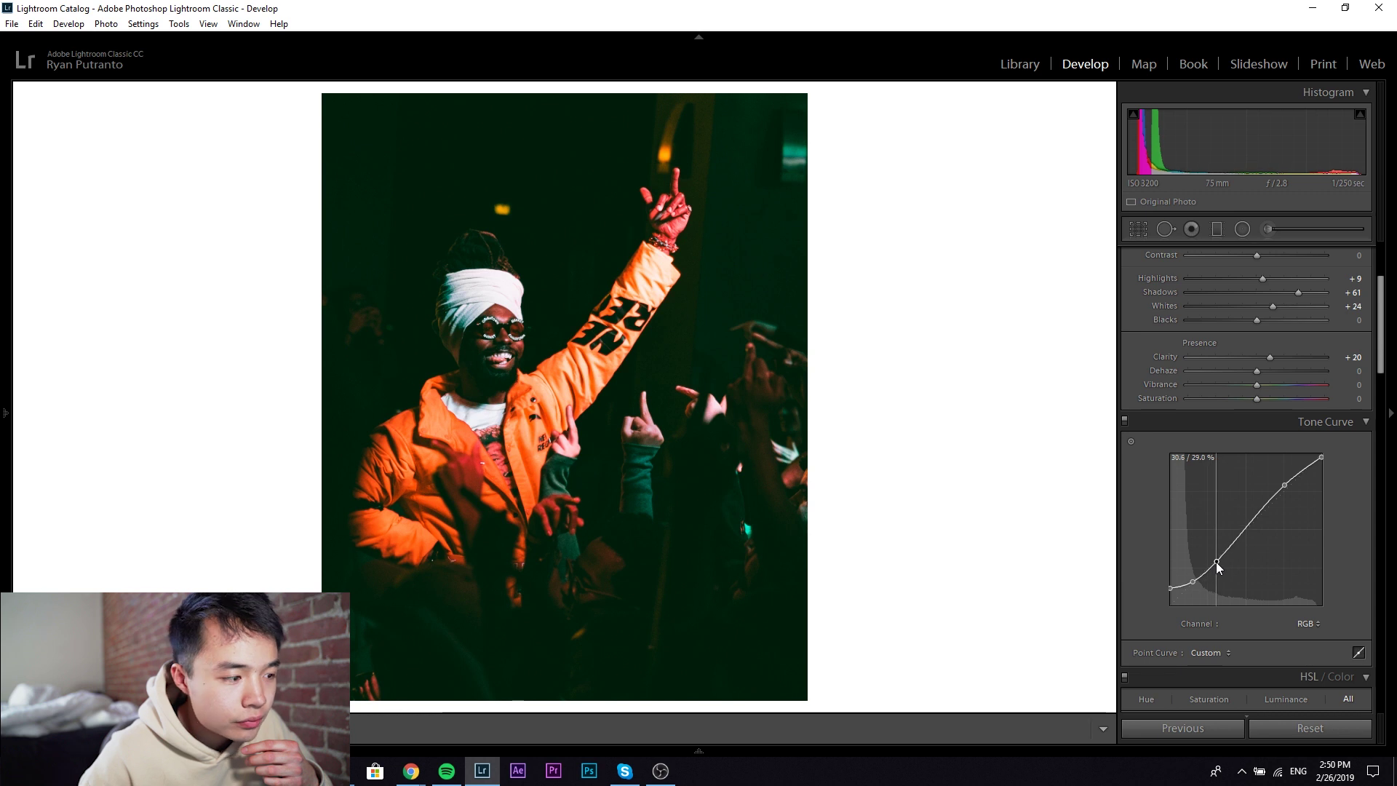
{"action": "key", "text": "ctrl+z"}
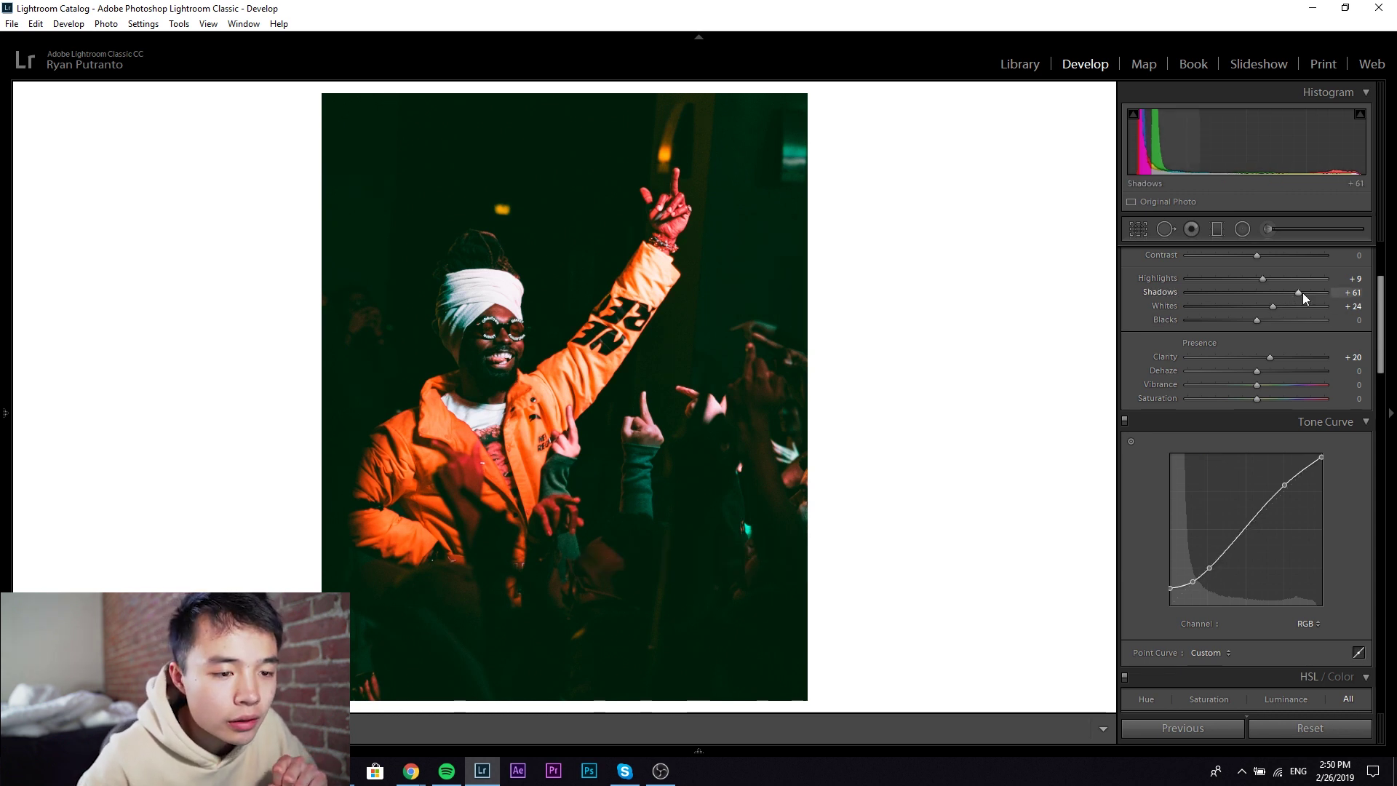
Lift Shadows to +81 and compare the edit against the original
{"action": "left_click_drag", "start_coordinate": [1307, 299], "coordinate": [1317, 300]}
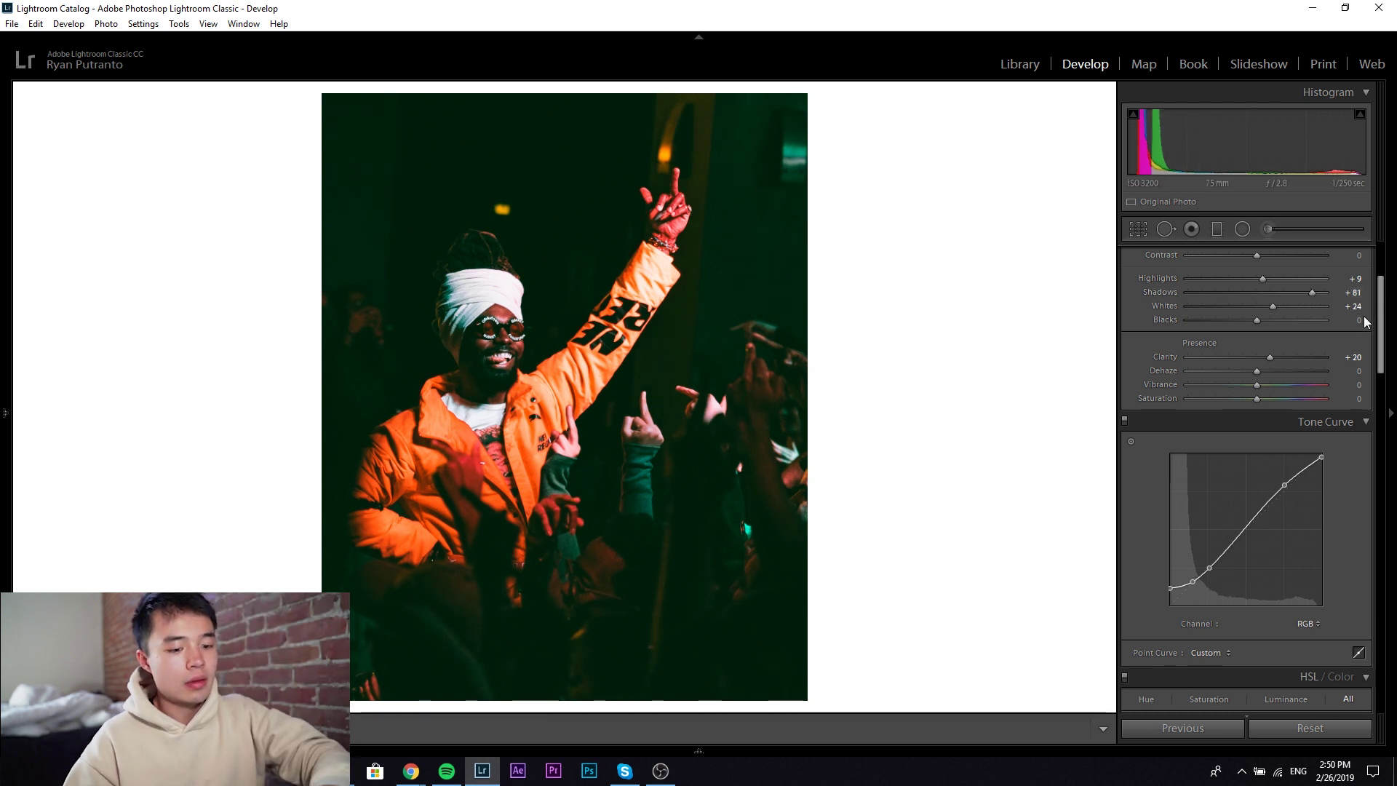
{"action": "key", "text": "backslash"}
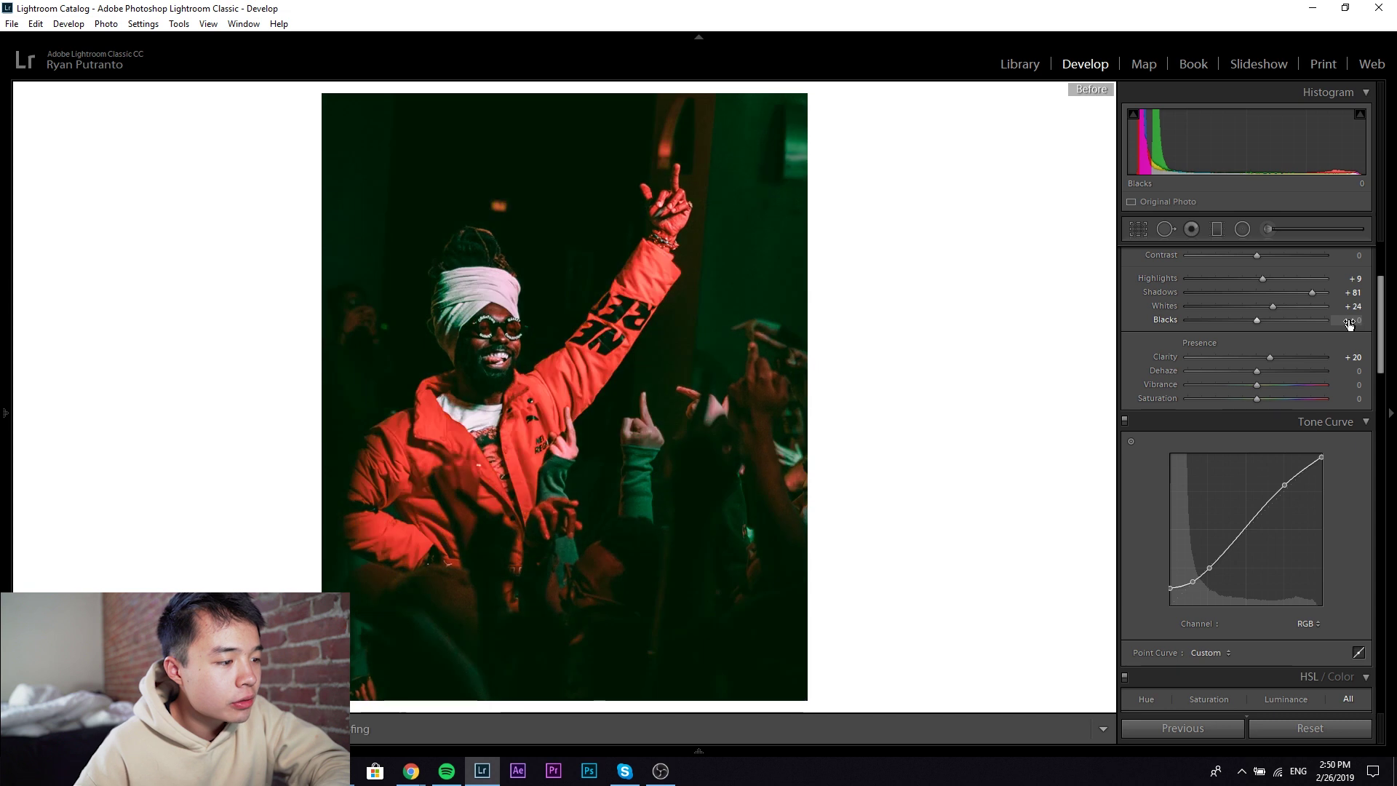
{"action": "key", "text": "backslash"}
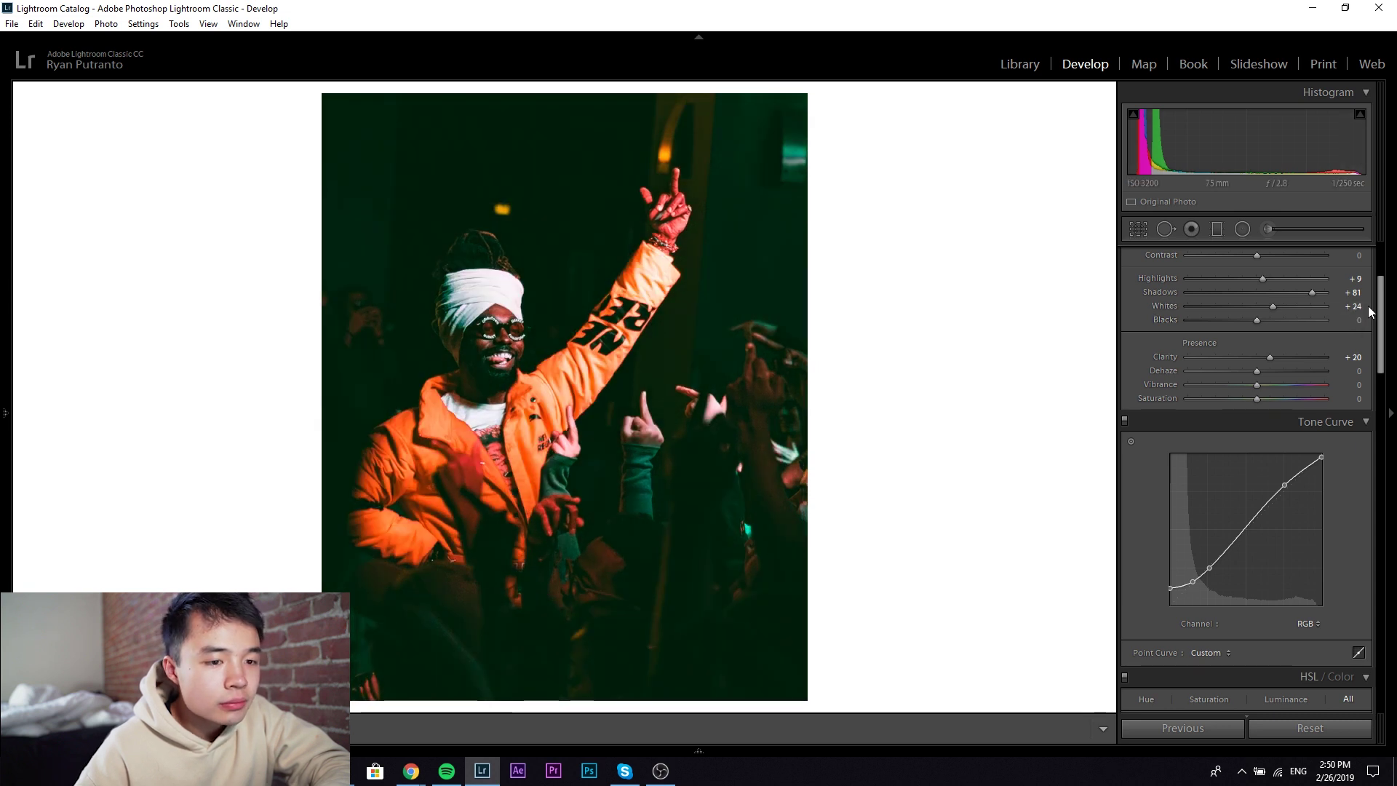
{"action": "left_click_drag", "start_coordinate": [1380, 305], "coordinate": [1013, 445]}
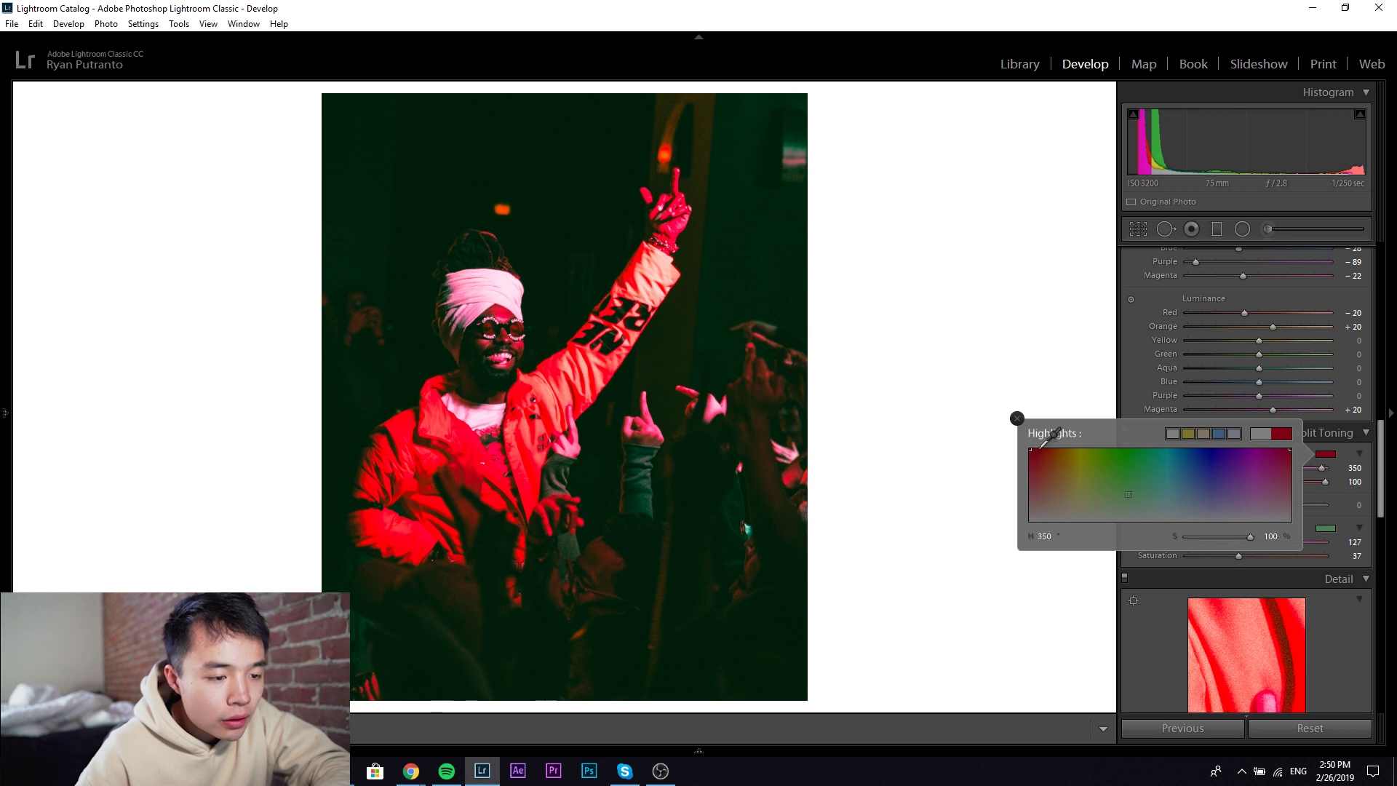
Set the Split Toning highlight tint to hue 358 with saturation 9
{"action": "left_click_drag", "start_coordinate": [1043, 445], "coordinate": [1034, 445]}
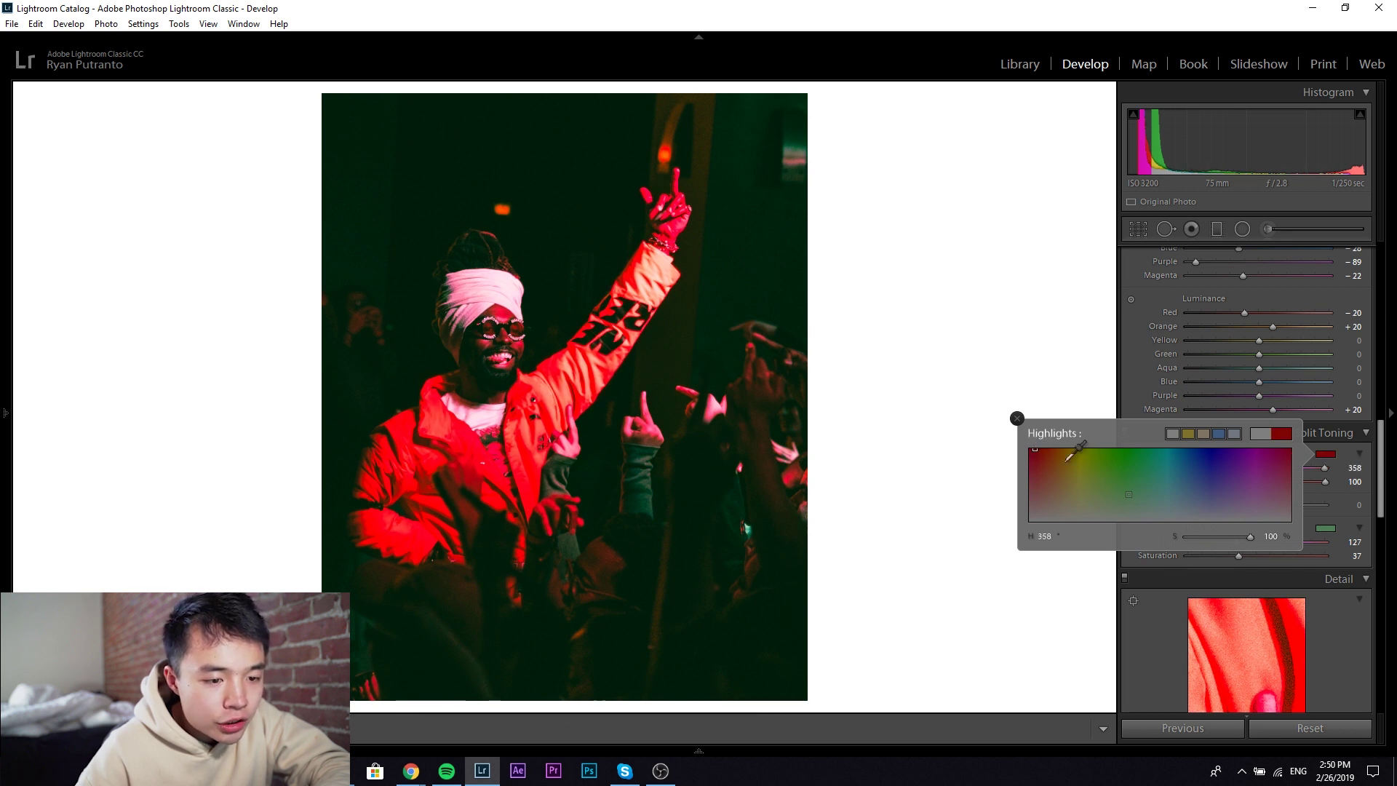
{"action": "left_click_drag", "start_coordinate": [1197, 537], "coordinate": [1202, 542]}
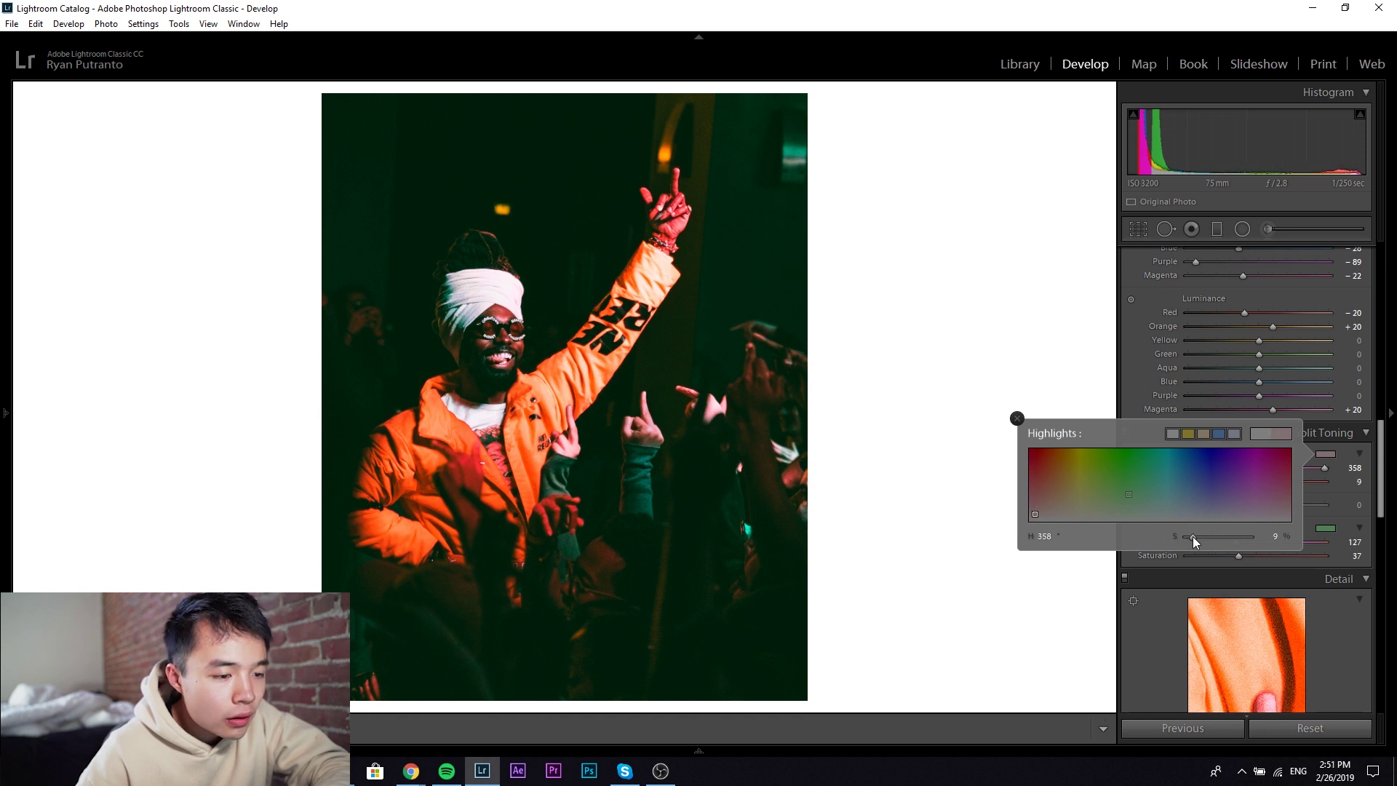
{"action": "left_click", "coordinate": [1017, 420]}
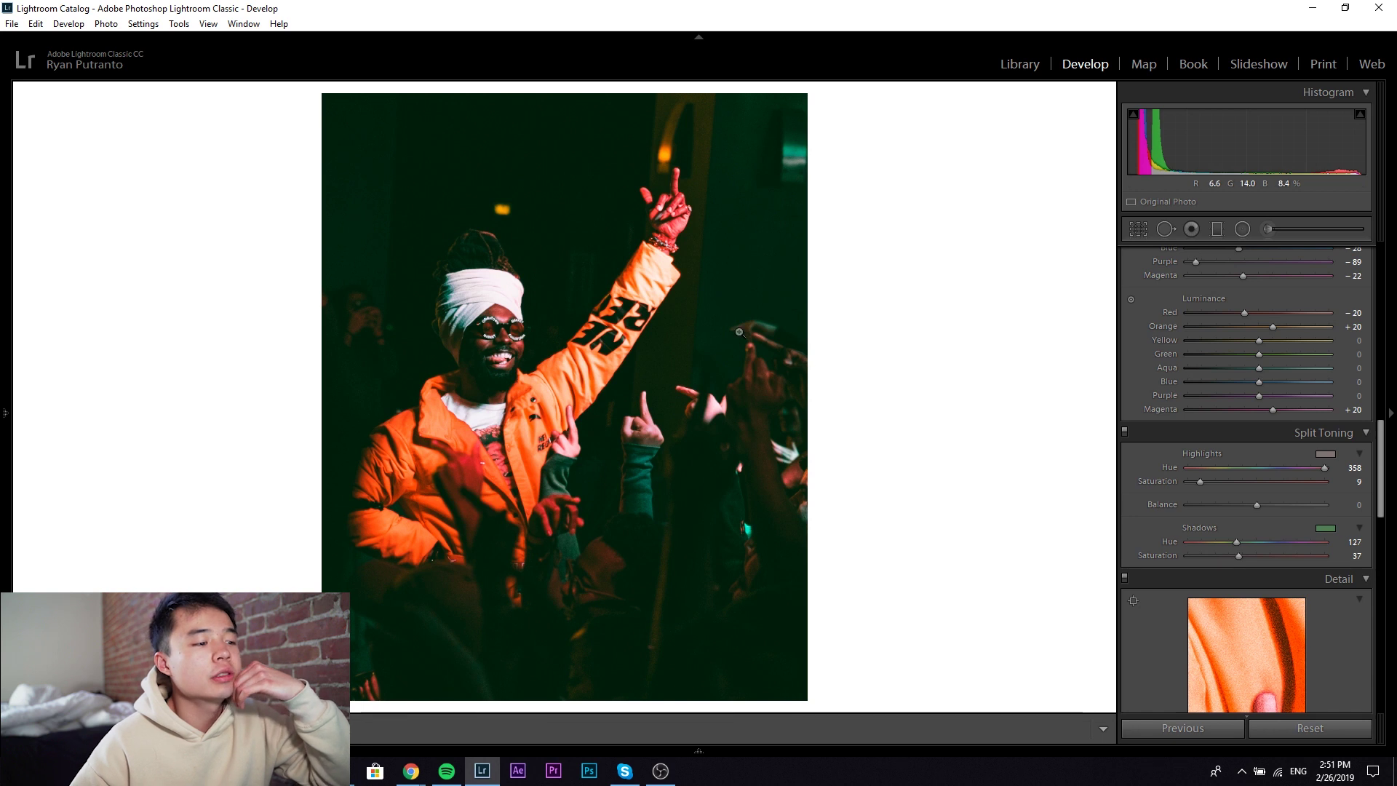
Shift HSL Orange hue to -19, set Saturation to -10, then return to Library
{"action": "left_click_drag", "start_coordinate": [1377, 442], "coordinate": [1379, 339]}
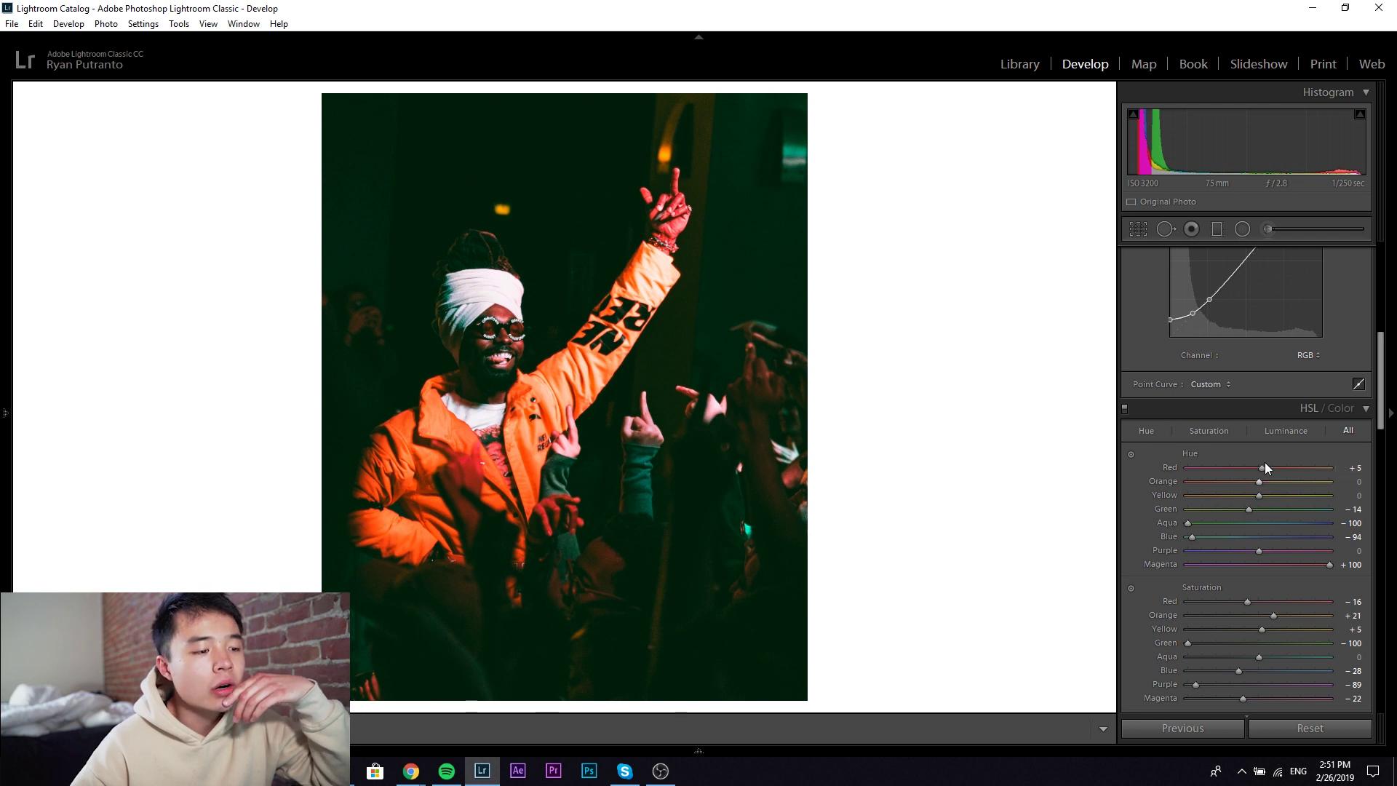
{"action": "left_click_drag", "start_coordinate": [1260, 482], "coordinate": [1255, 489]}
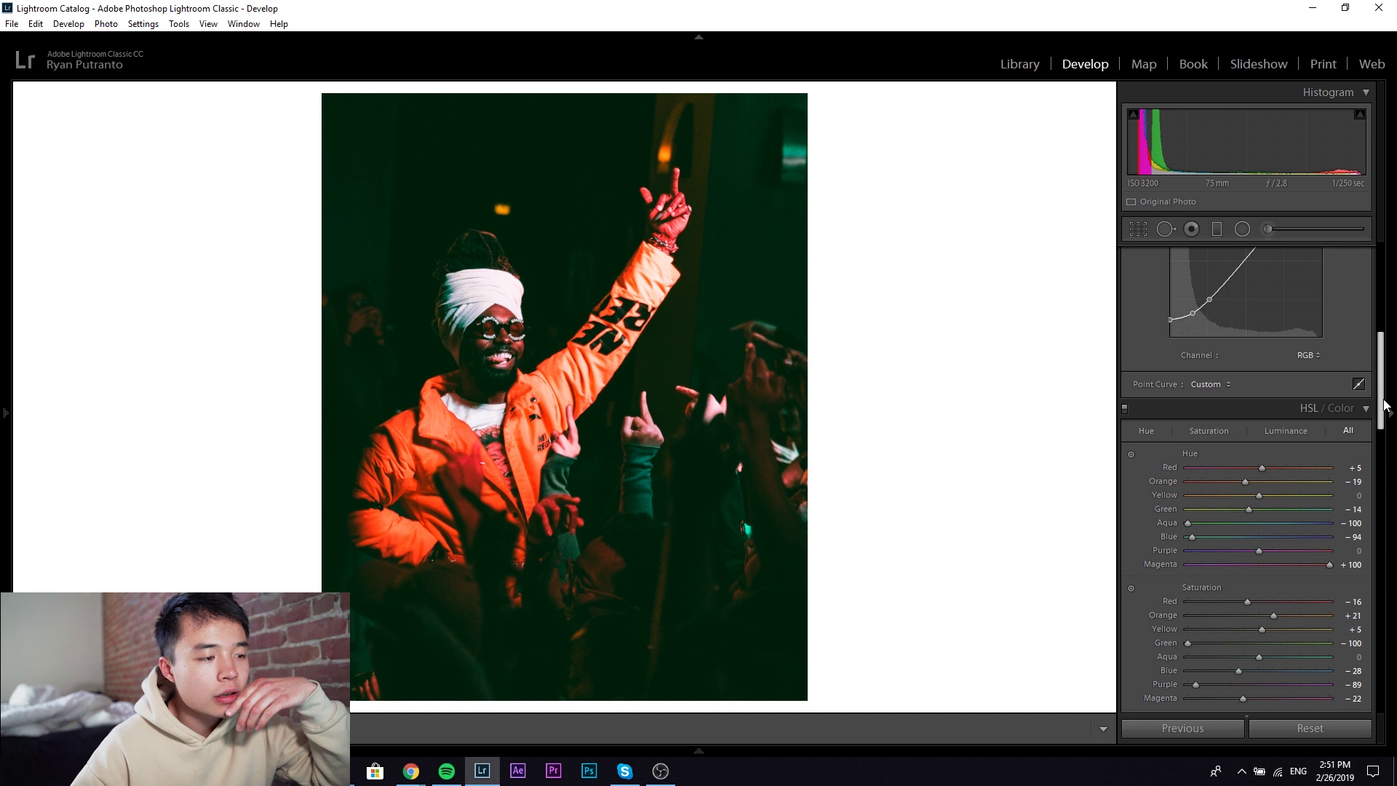
{"action": "left_click_drag", "start_coordinate": [1382, 406], "coordinate": [1382, 317]}
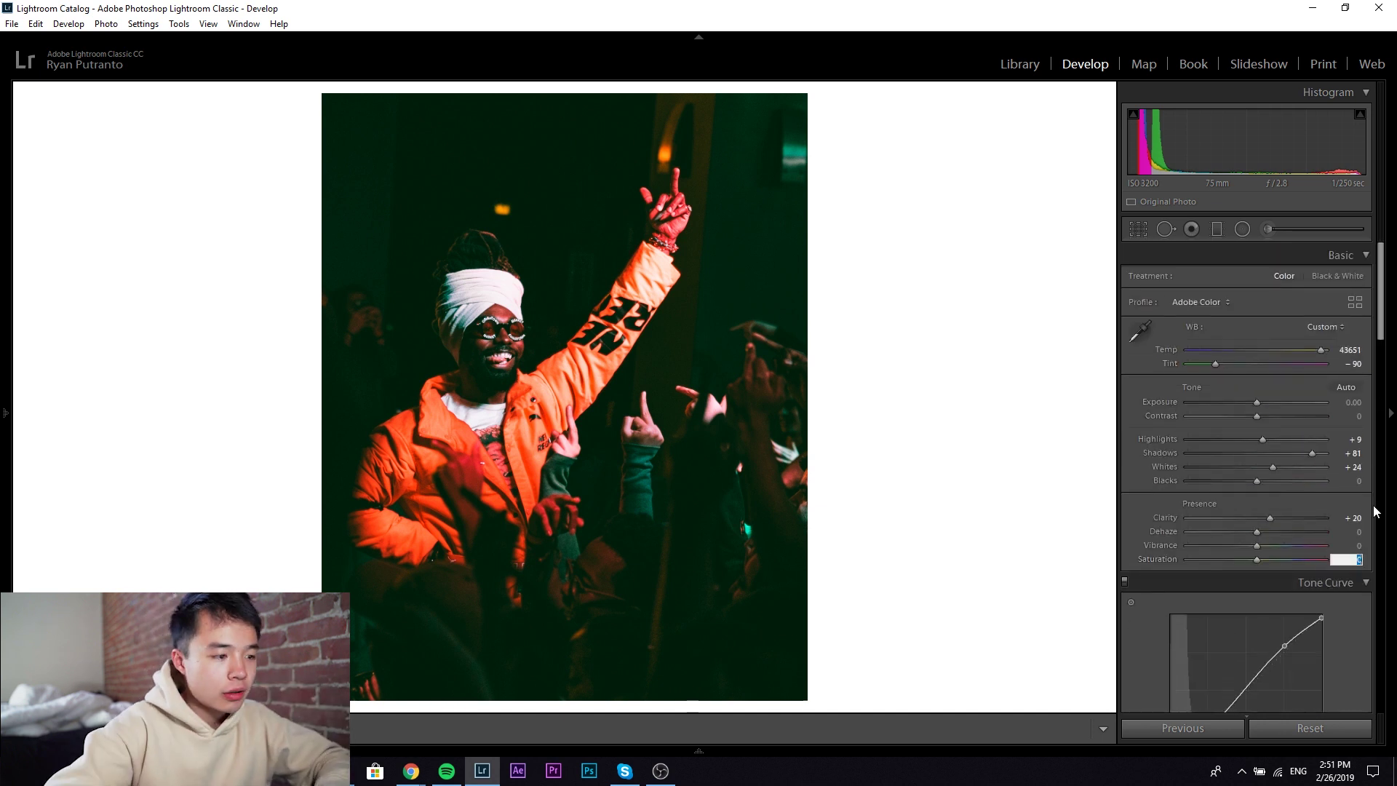
{"action": "type", "text": "-15"}
{"action": "key", "text": "BackSpace"}
{"action": "type", "text": "0"}
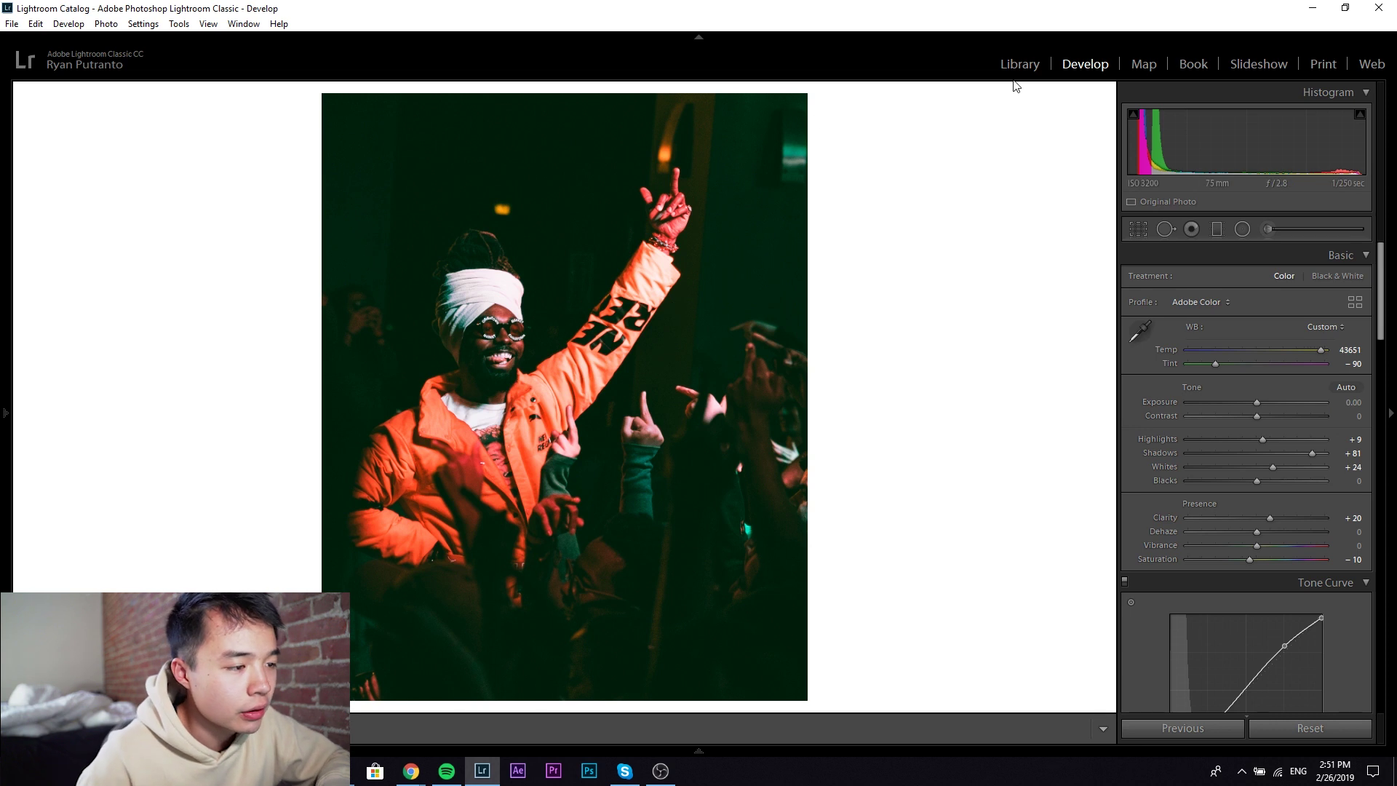
{"action": "left_click", "coordinate": [1019, 66]}
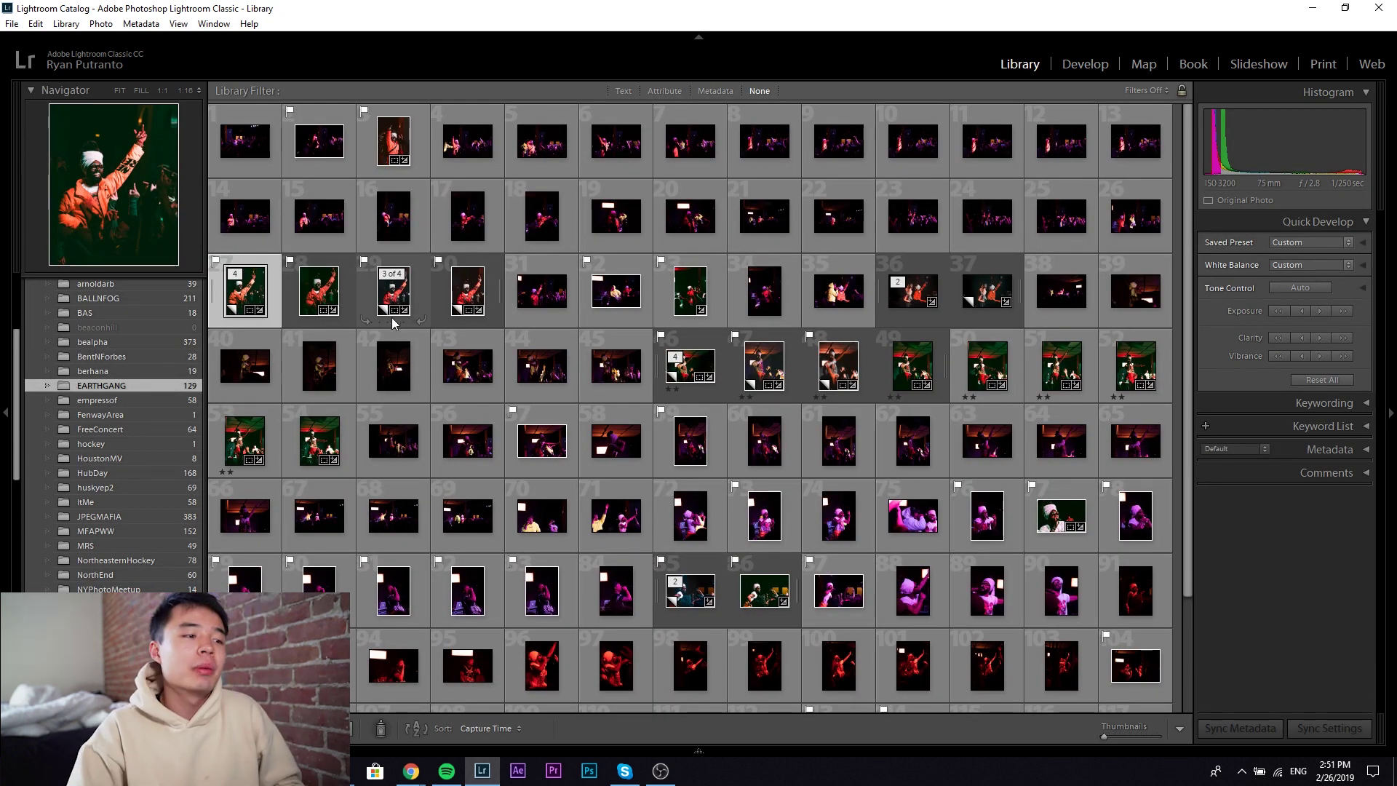
Scroll down the Library grid toward the singer-with-microphone photo
{"action": "scroll", "coordinate": [619, 524], "scroll_direction": "down", "scroll_amount": 1}
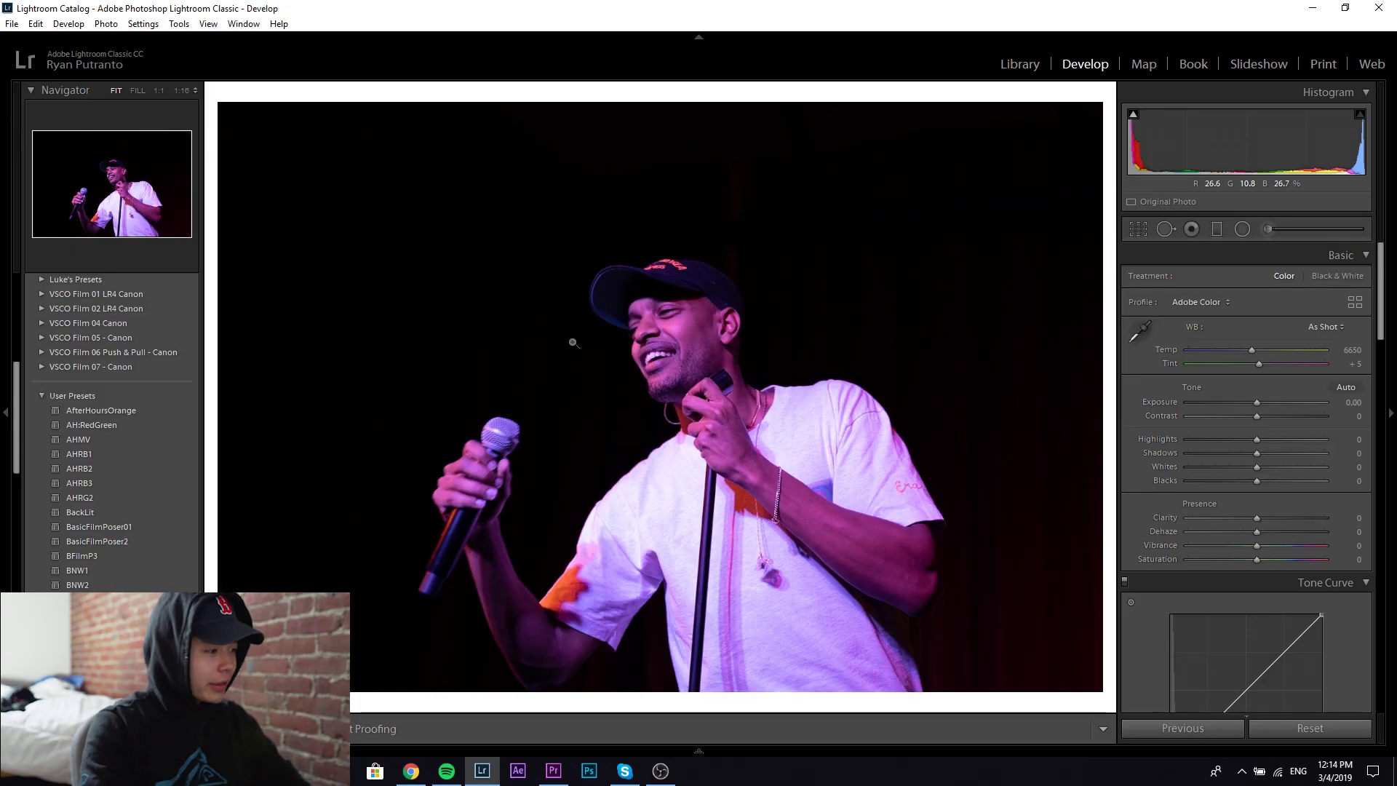
Apply the AHRG2 user preset after previewing BasicFilmPoser2
{"action": "left_click", "coordinate": [183, 541]}
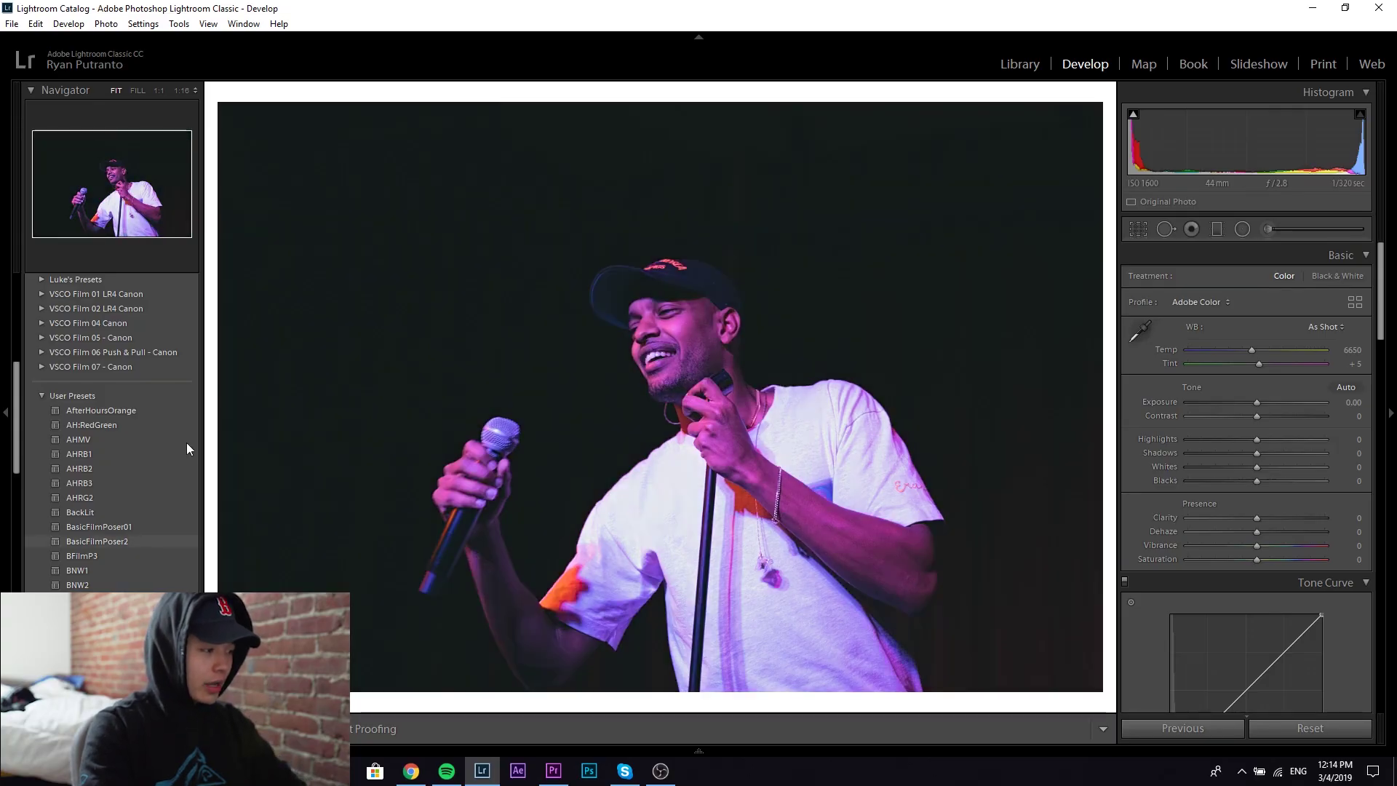
{"action": "left_click", "coordinate": [139, 498]}
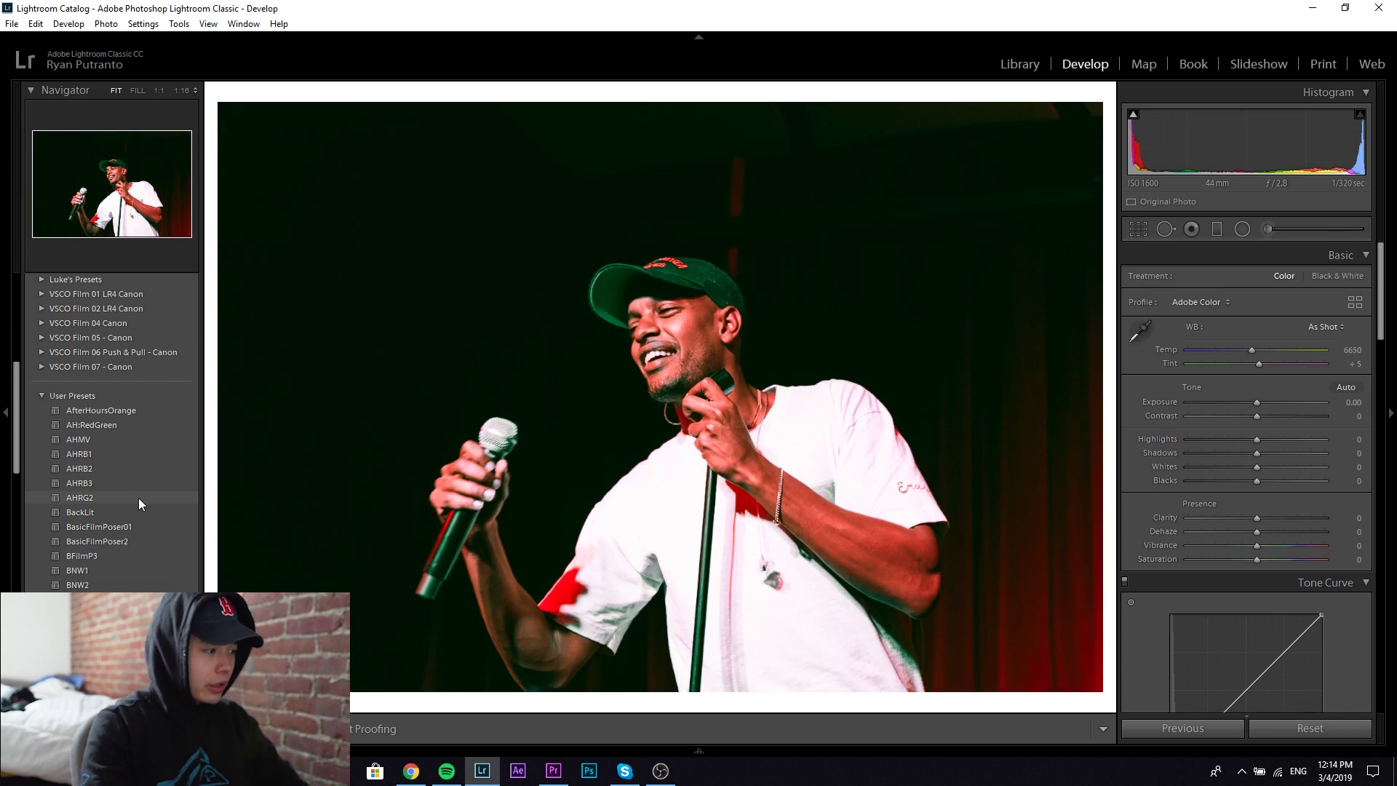
{"action": "left_click", "coordinate": [138, 498]}
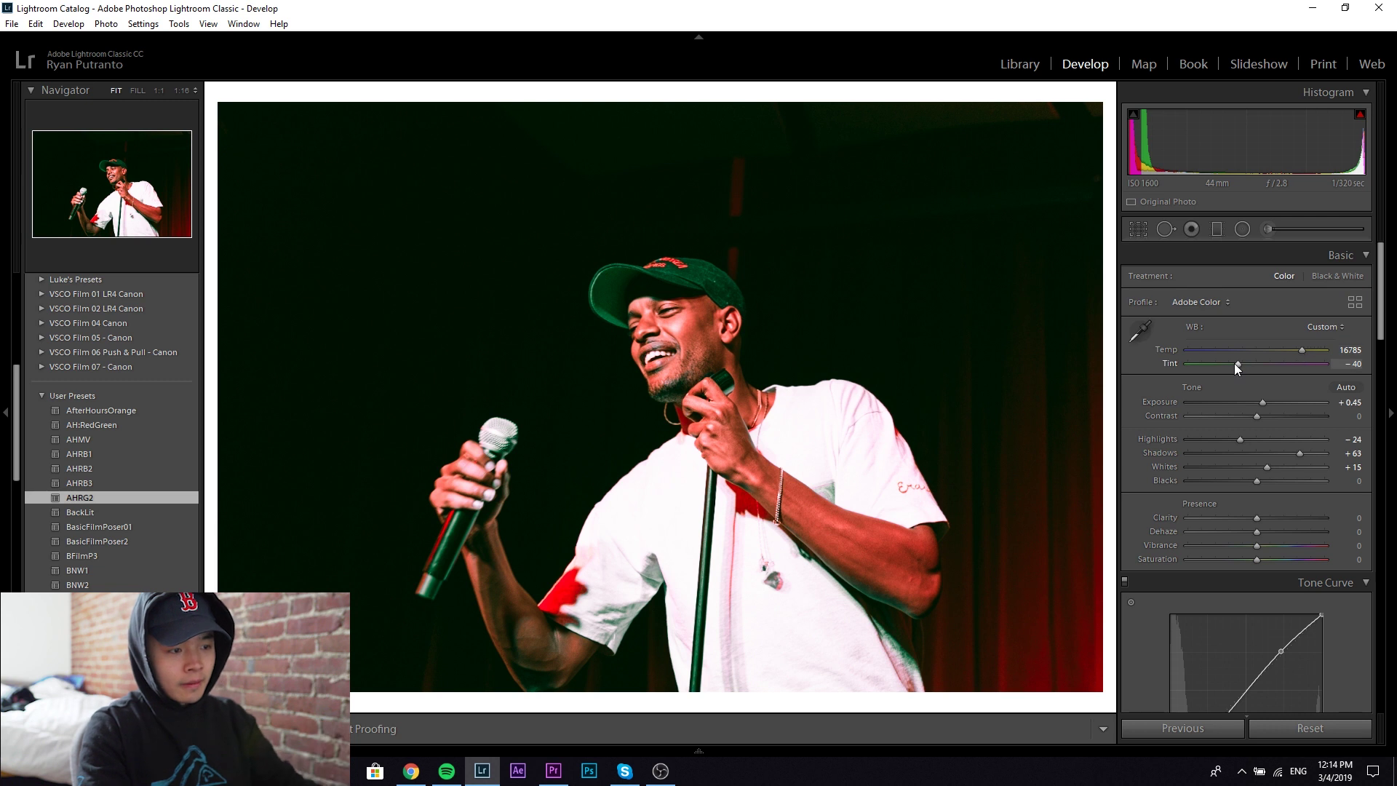
Toggle Split Toning off and back on to compare its red/green effect
{"action": "left_click_drag", "start_coordinate": [1379, 308], "coordinate": [1379, 506]}
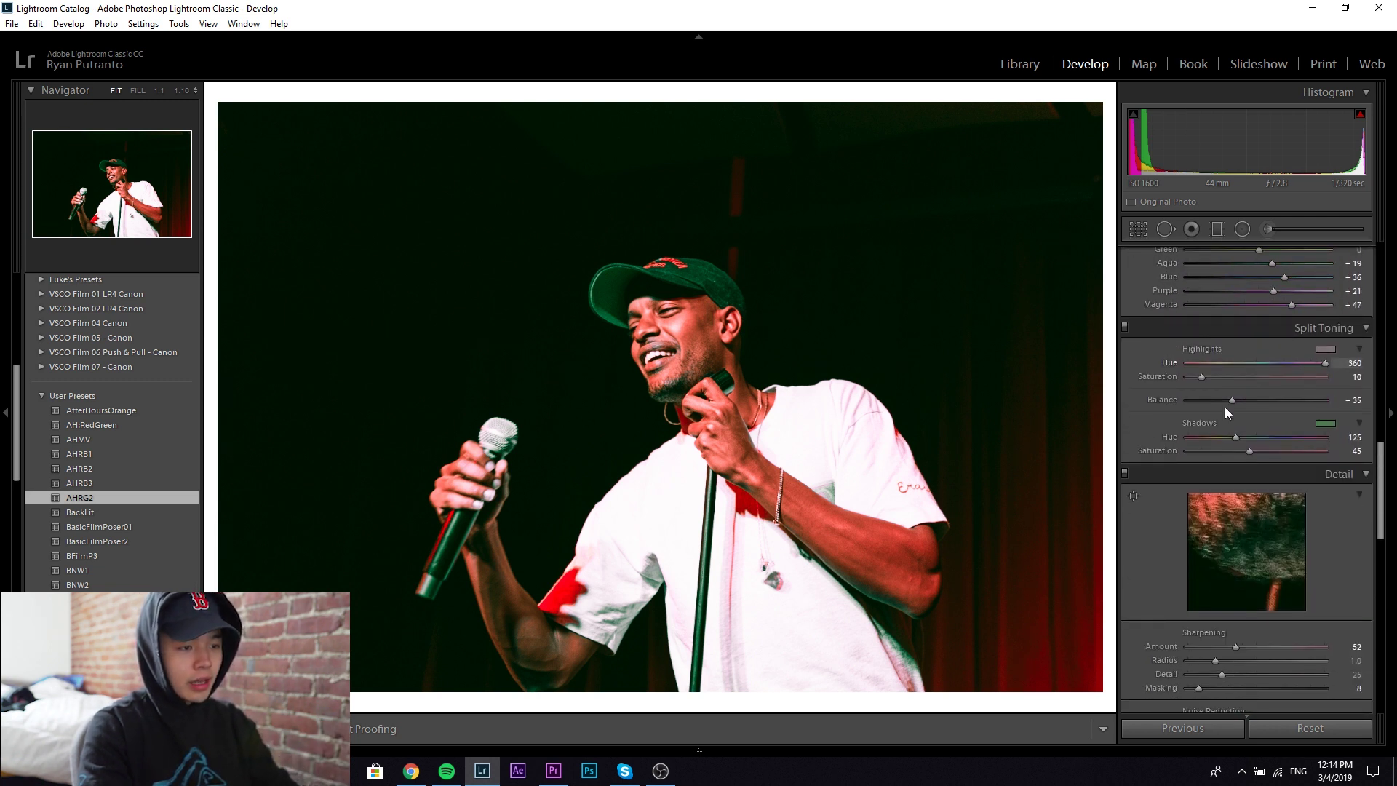
{"action": "left_click", "coordinate": [1123, 326]}
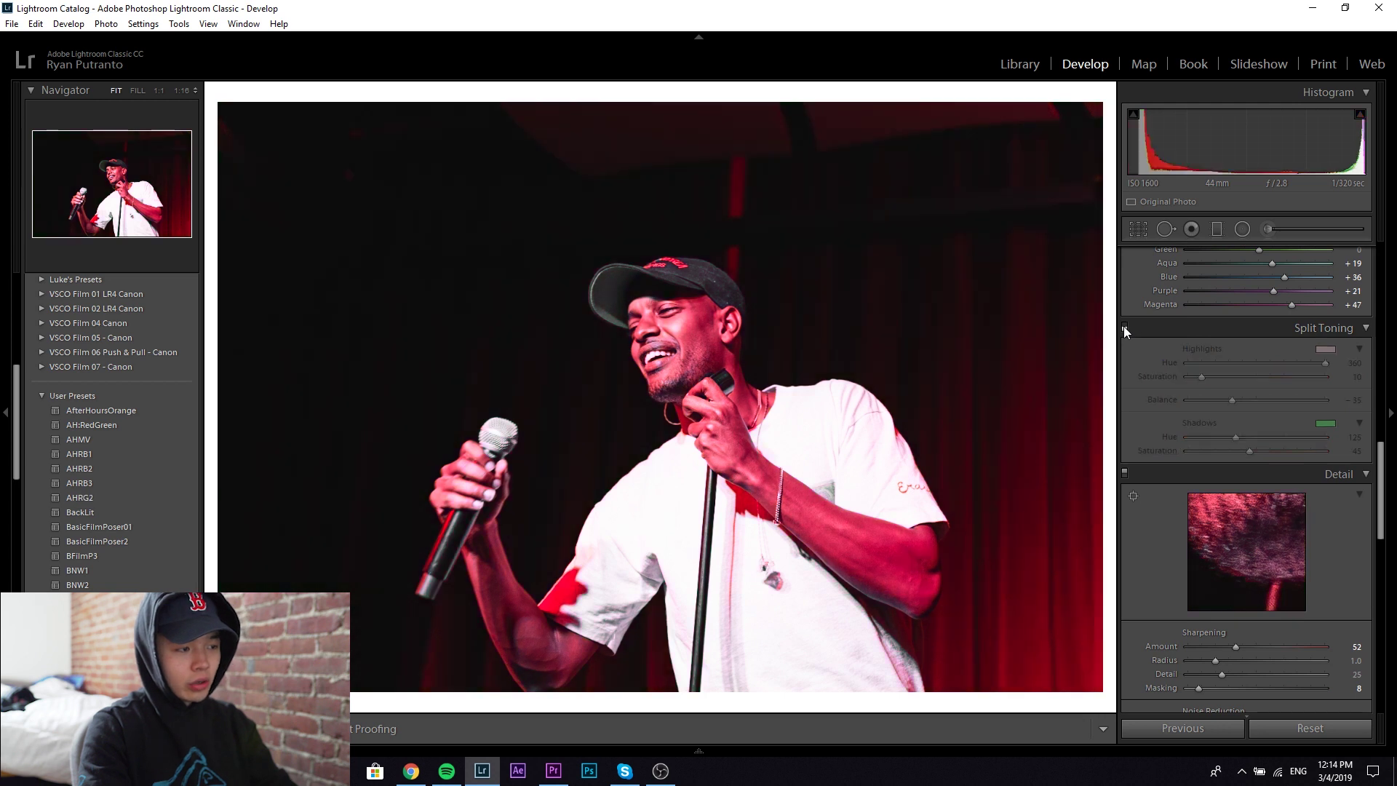
{"action": "left_click", "coordinate": [1124, 326]}
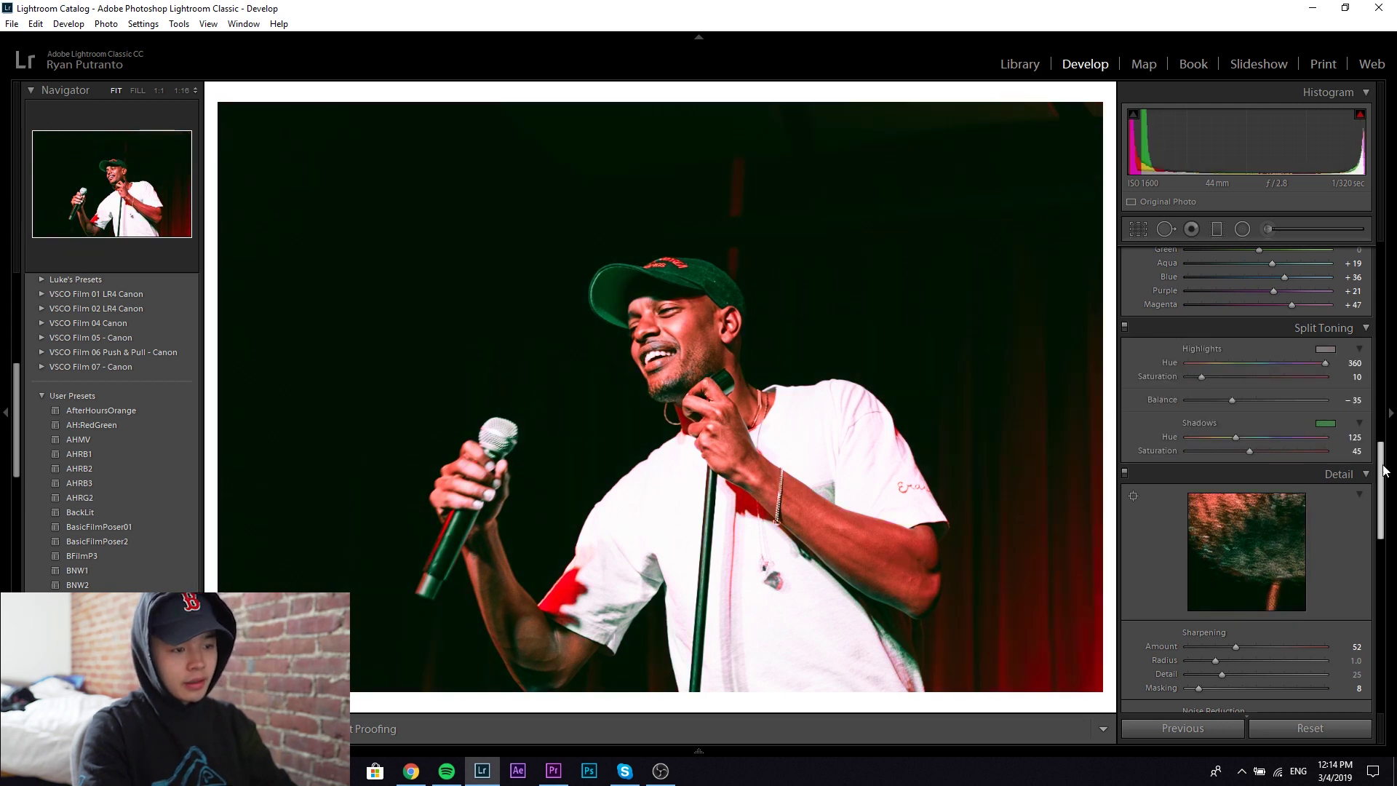
{"action": "left_click_drag", "start_coordinate": [1380, 490], "coordinate": [1381, 294]}
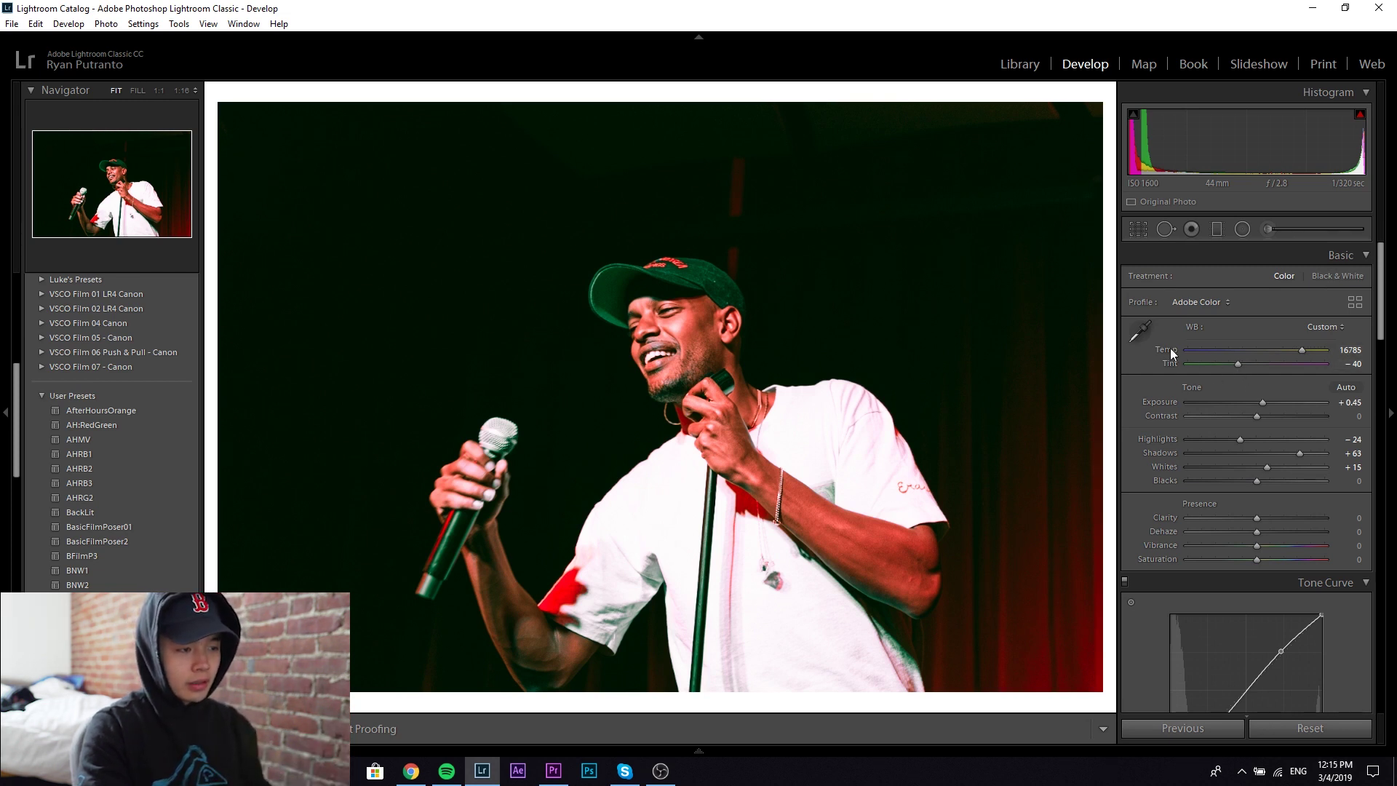
Set the singer photo's white balance to Temp 28836 and Tint −29
{"action": "mouse_move", "coordinate": [1234, 365]}
{"action": "left_mouse_down"}
{"action": "mouse_move", "coordinate": [1289, 363]}
{"action": "mouse_move", "coordinate": [1246, 362]}
{"action": "left_mouse_up"}
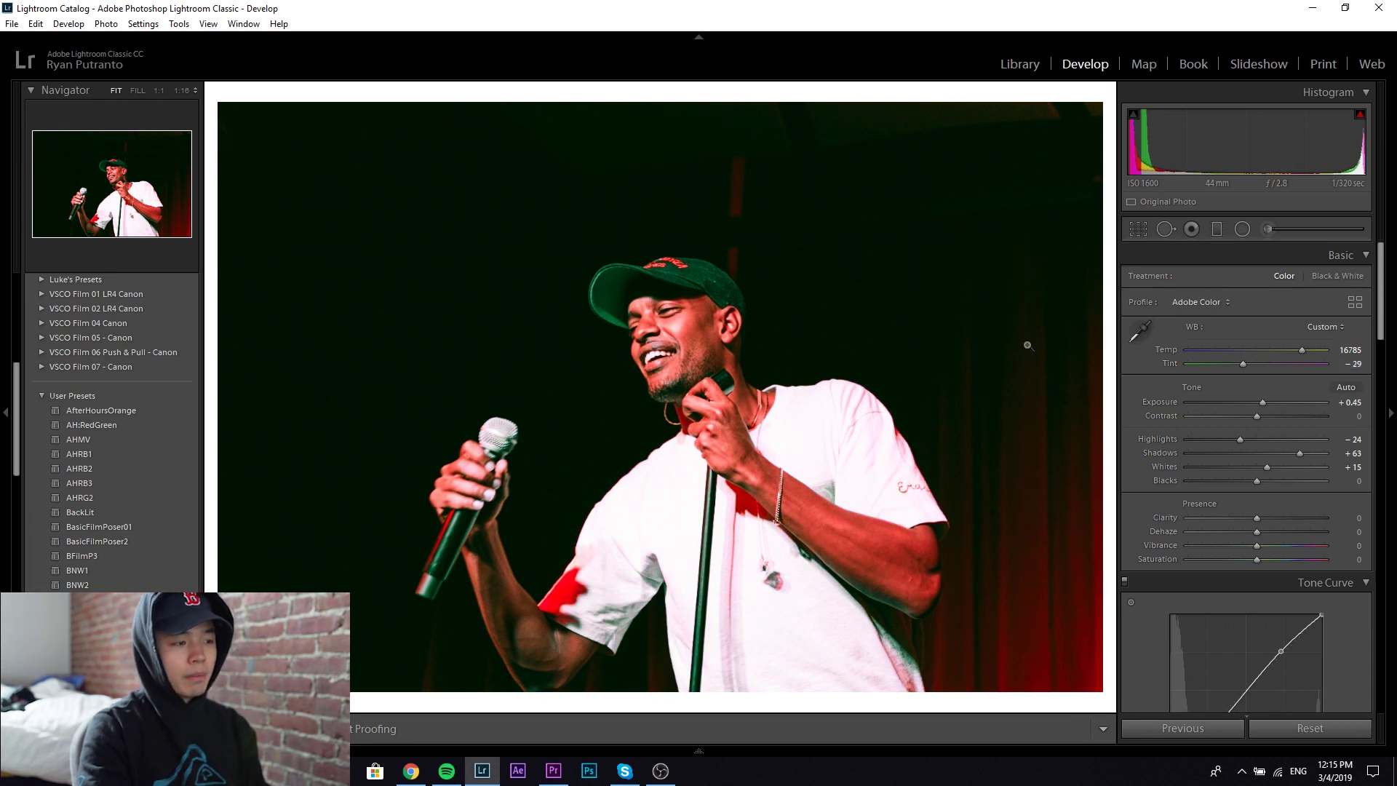
{"action": "right_click", "coordinate": [670, 342]}
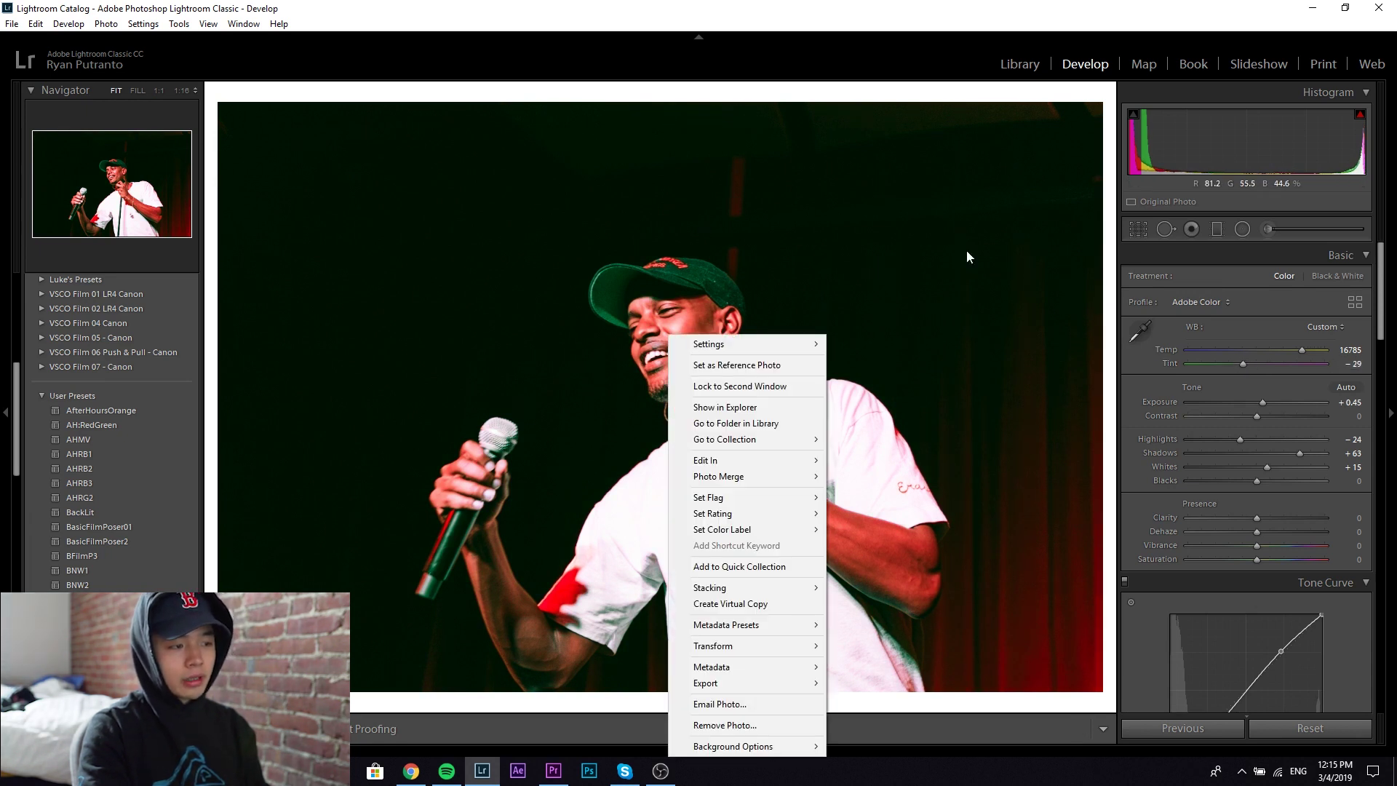
{"action": "left_click", "coordinate": [1159, 353]}
{"action": "mouse_move", "coordinate": [1298, 349]}
{"action": "left_mouse_down"}
{"action": "mouse_move", "coordinate": [1234, 345]}
{"action": "mouse_move", "coordinate": [1321, 343]}
{"action": "mouse_move", "coordinate": [1292, 345]}
{"action": "mouse_move", "coordinate": [1308, 345]}
{"action": "left_mouse_up"}
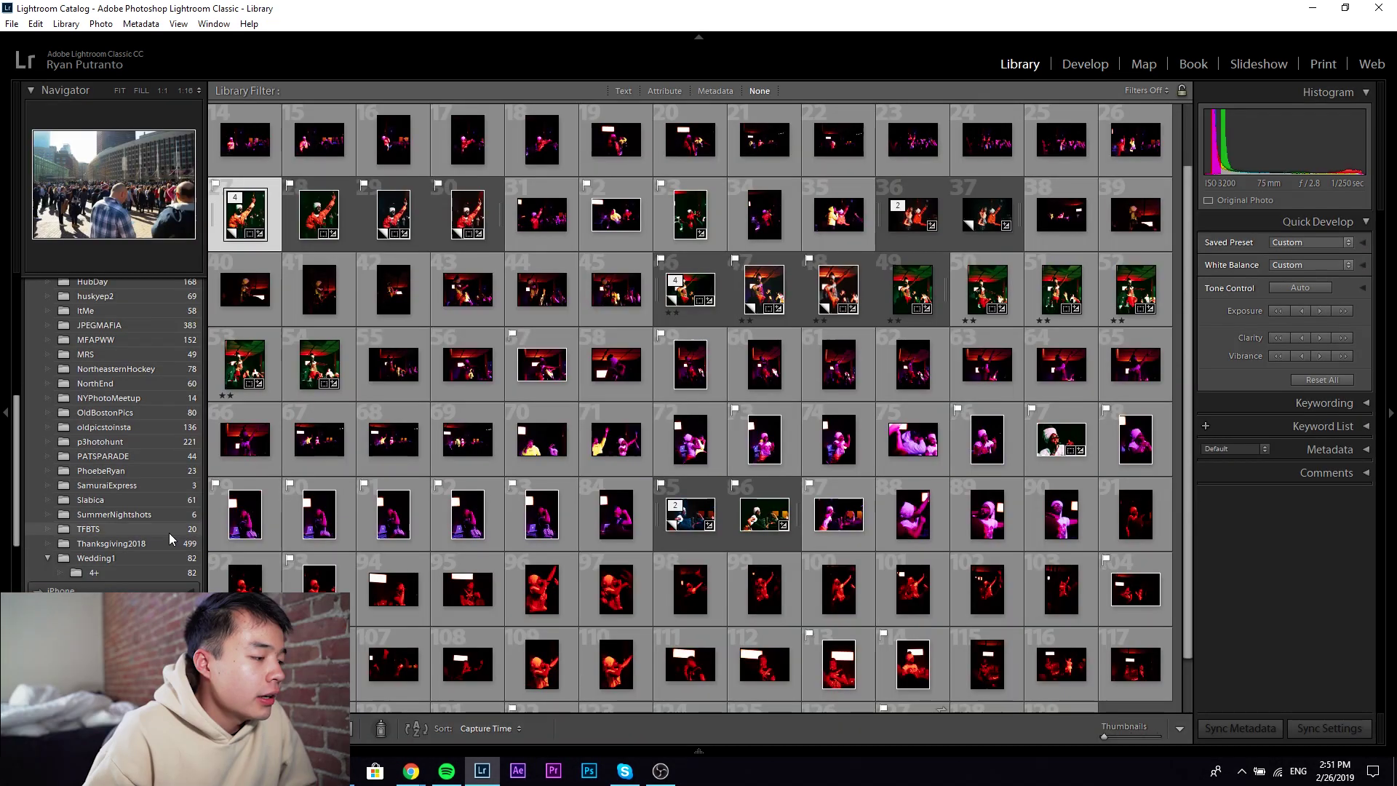
Show the photos in the ABV folder
{"action": "scroll", "coordinate": [164, 547], "scroll_direction": "down", "scroll_amount": 3}
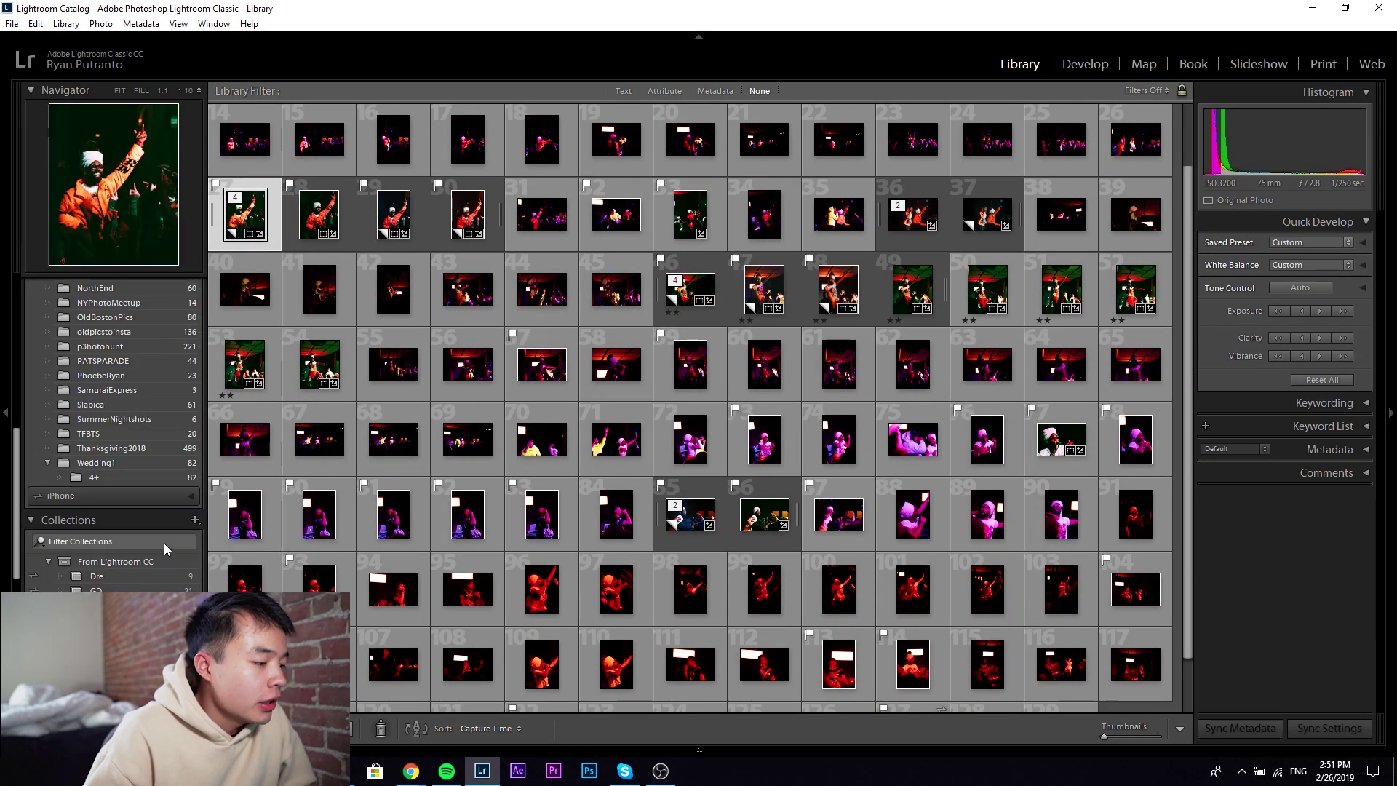
{"action": "scroll", "coordinate": [167, 544], "scroll_direction": "down", "scroll_amount": 5}
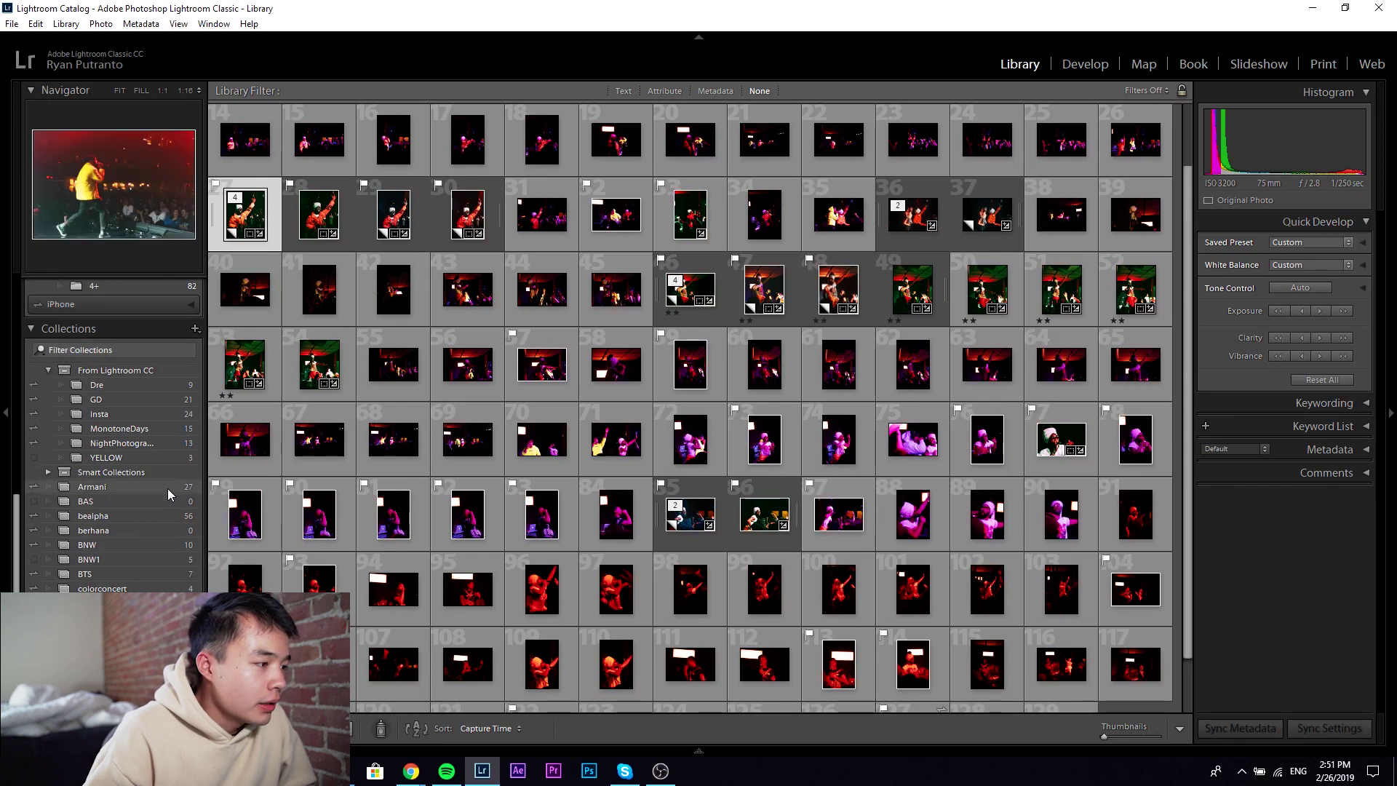
{"action": "scroll", "coordinate": [167, 489], "scroll_direction": "up", "scroll_amount": 8}
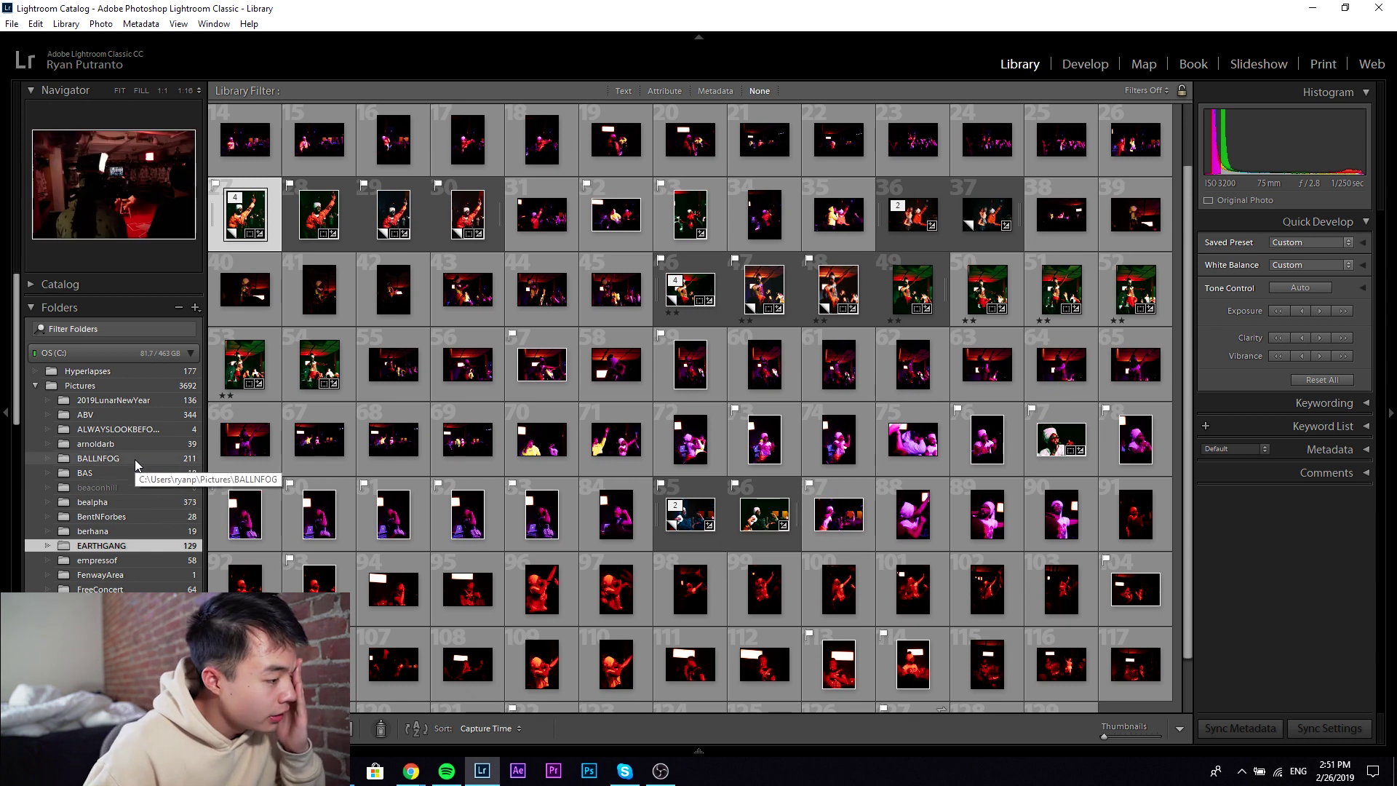
{"action": "left_click", "coordinate": [141, 413]}
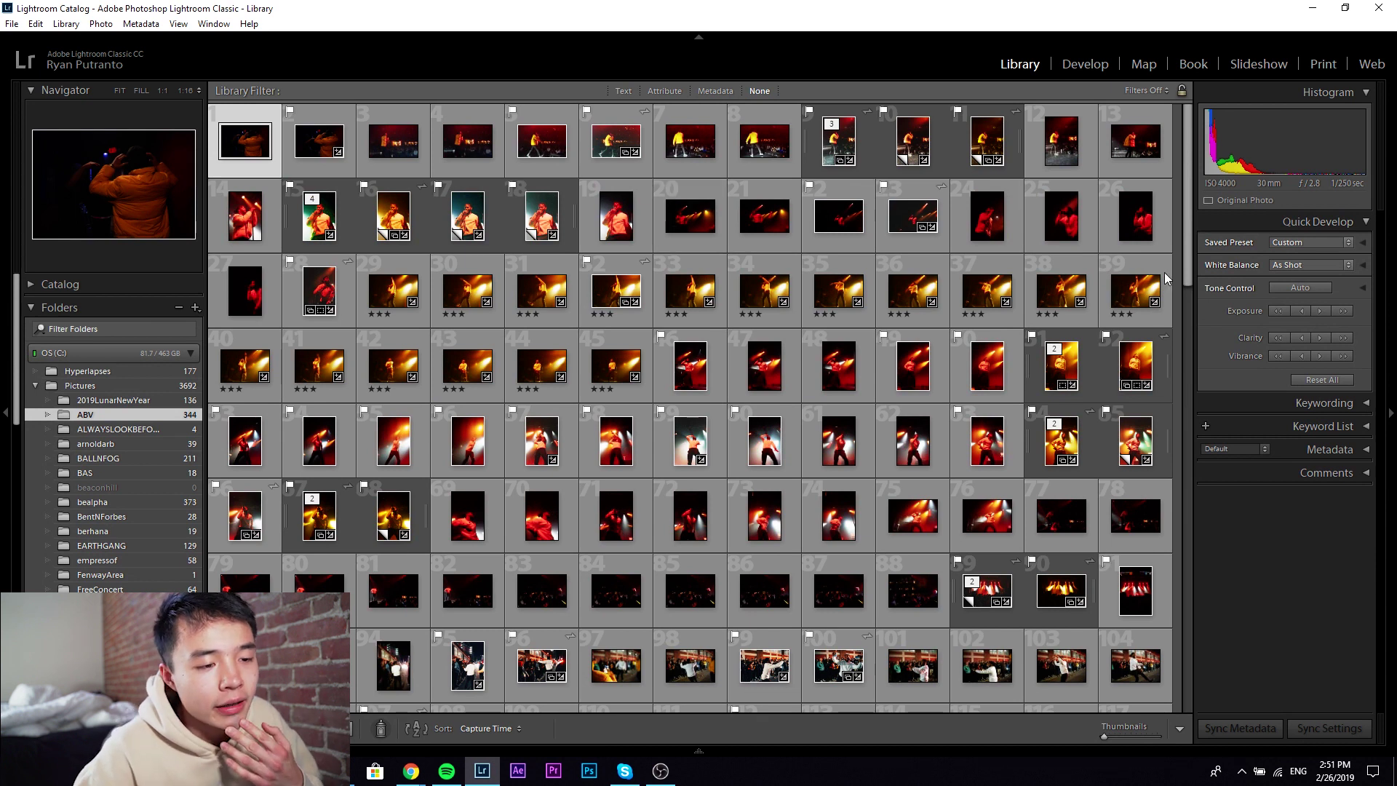
Open the vertical yellow performer photo in Develop, after briefly viewing photo 33
{"action": "double_click", "coordinate": [689, 296]}
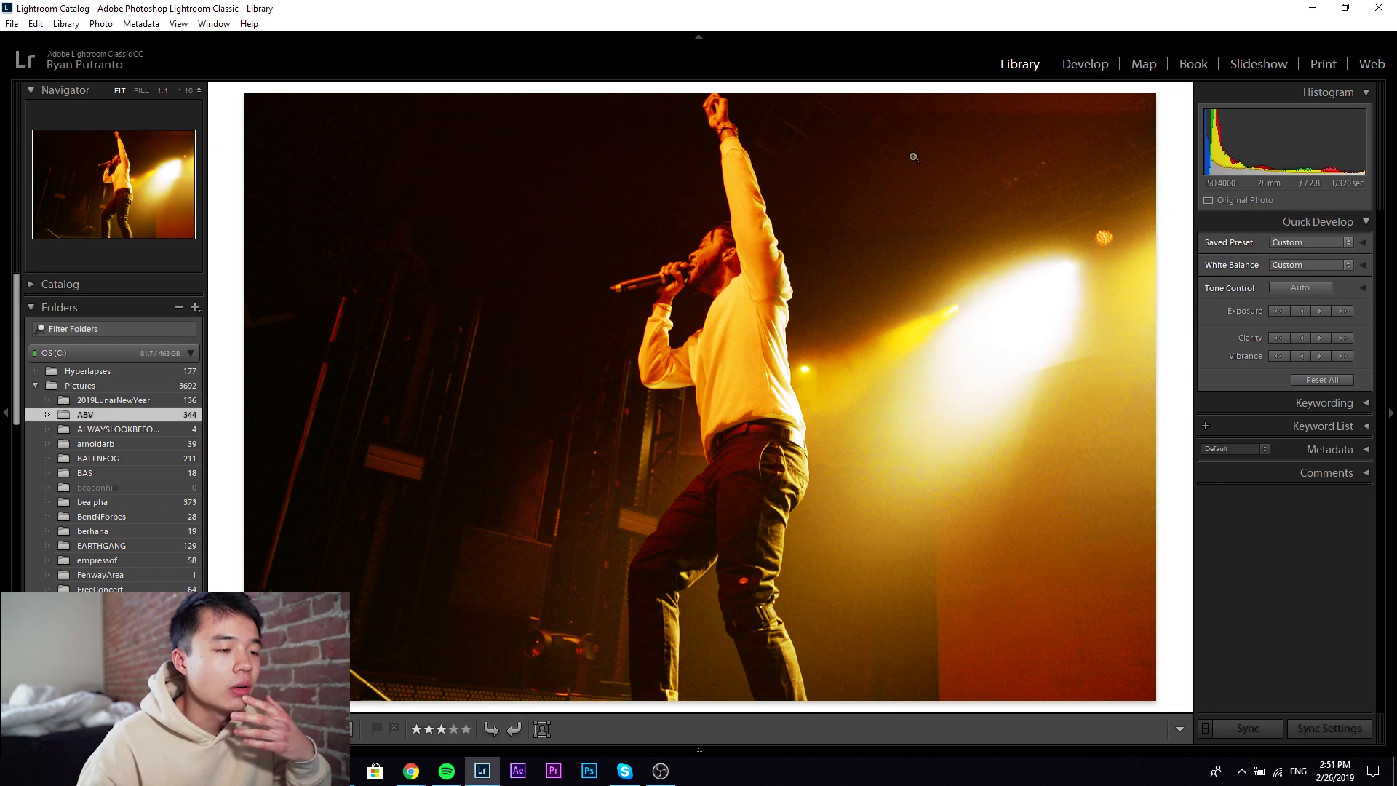
{"action": "key", "text": "g"}
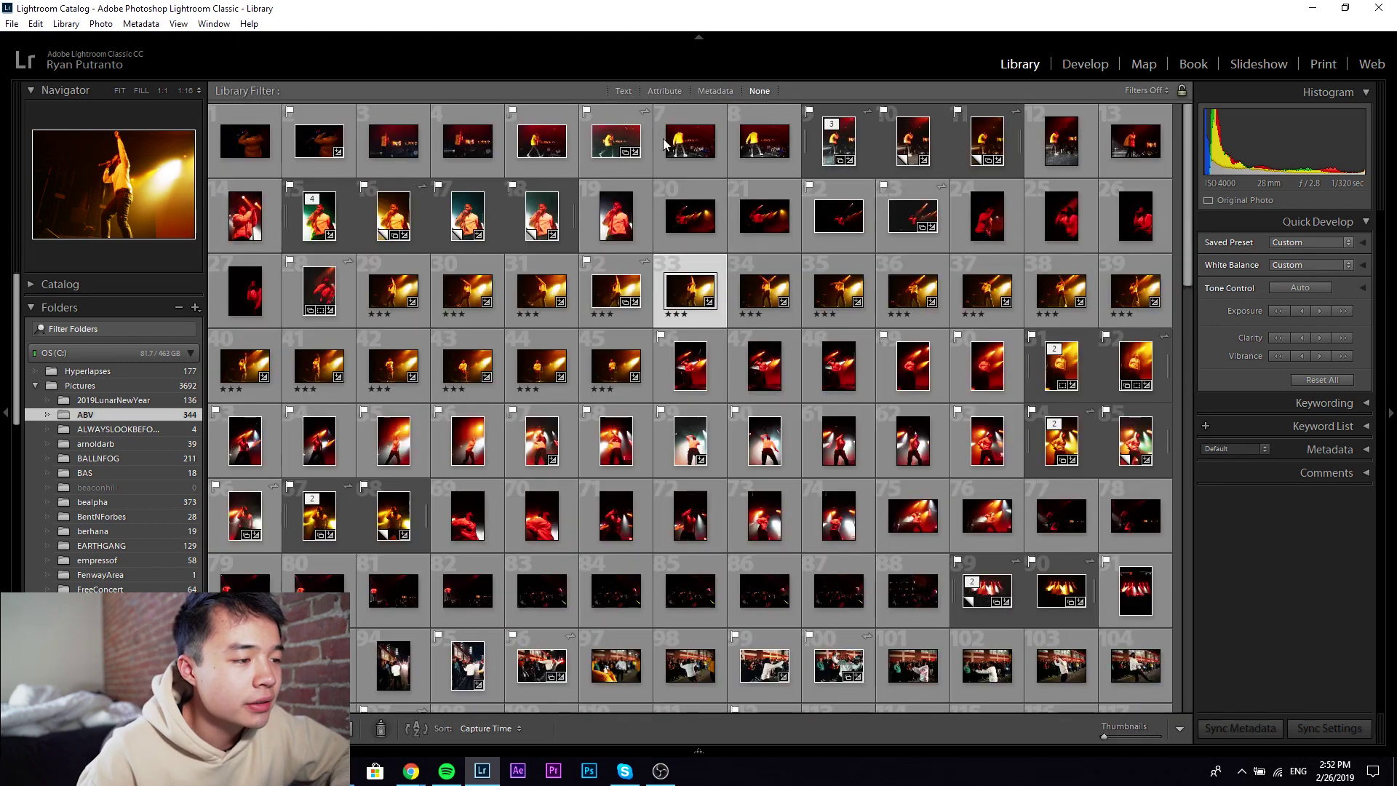
{"action": "double_click", "coordinate": [394, 223]}
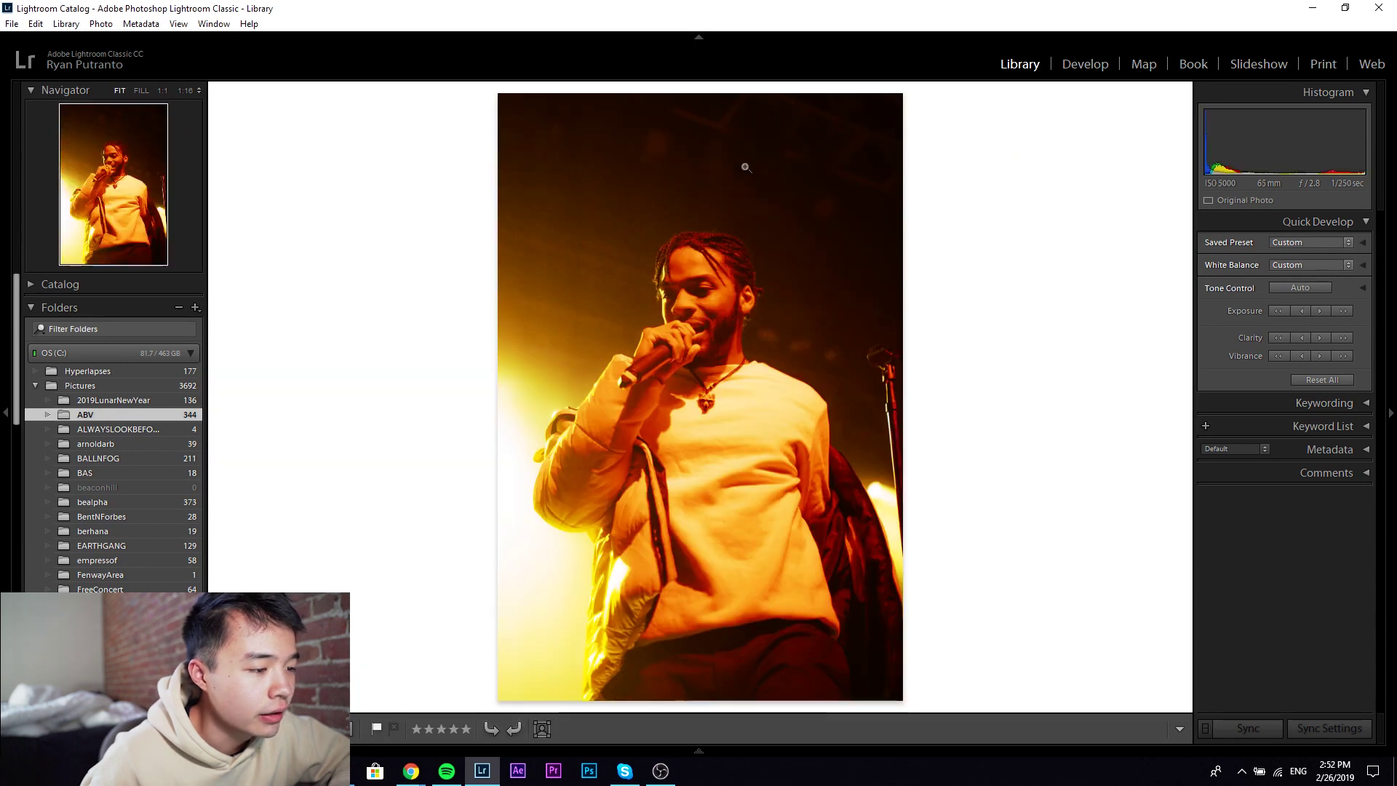
{"action": "left_click", "coordinate": [1087, 64]}
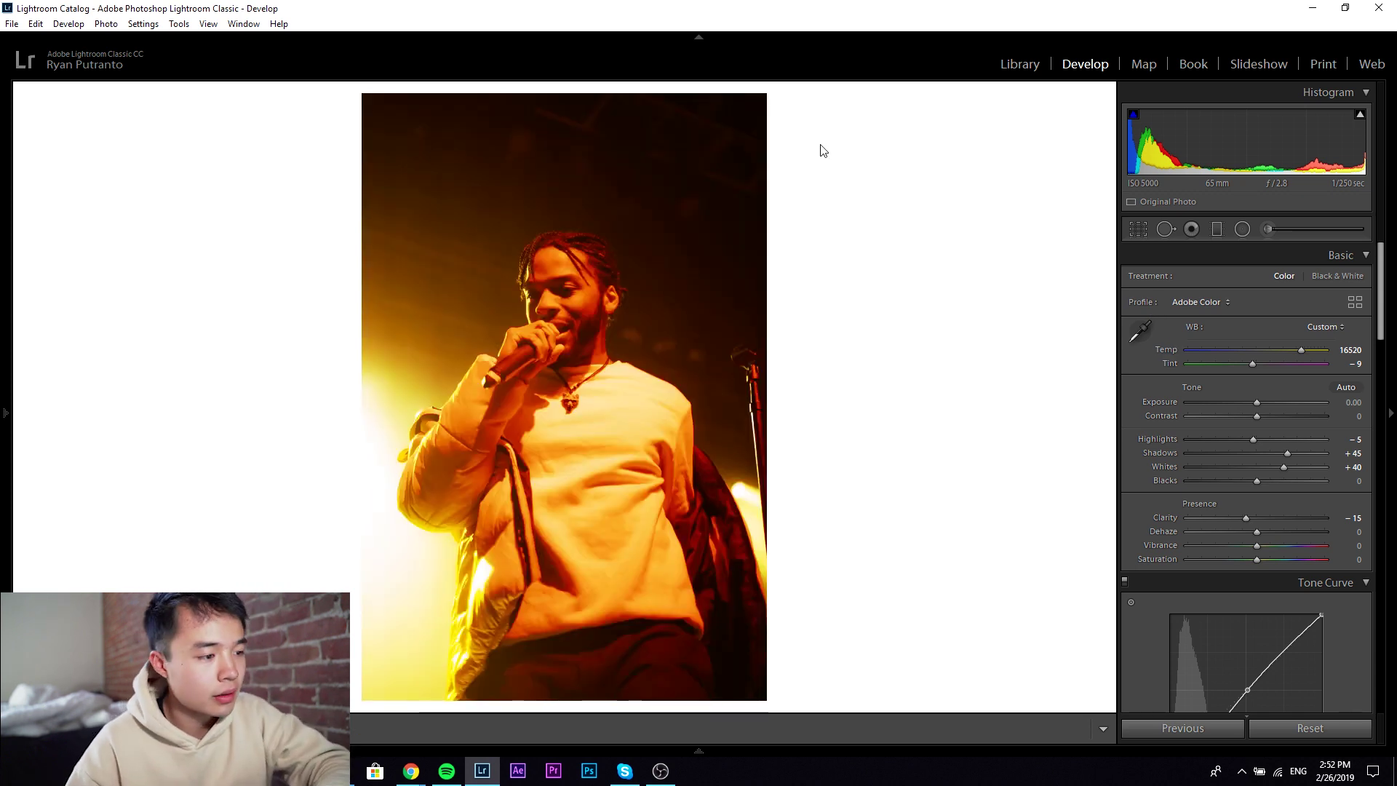
{"action": "double_click", "coordinate": [1168, 347]}
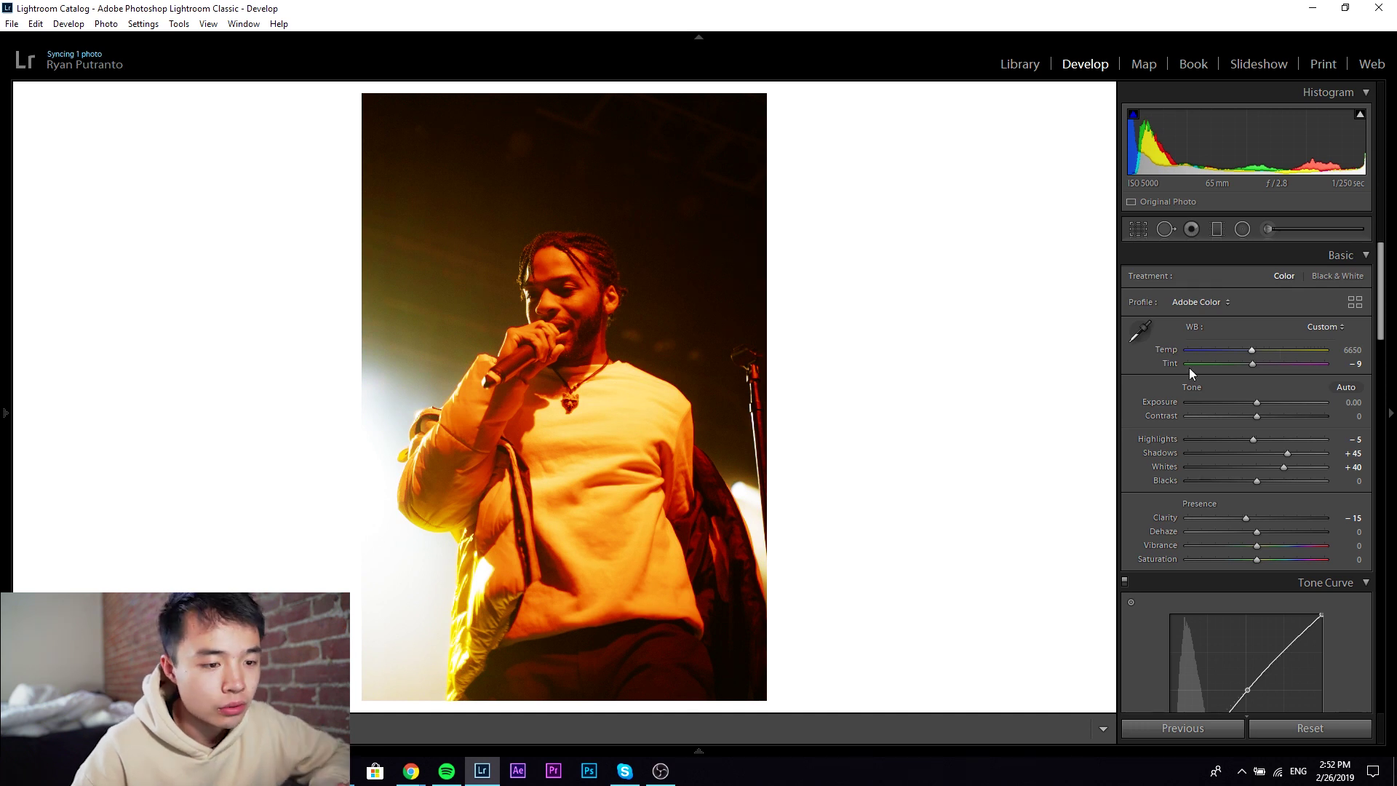
{"action": "double_click", "coordinate": [1173, 363]}
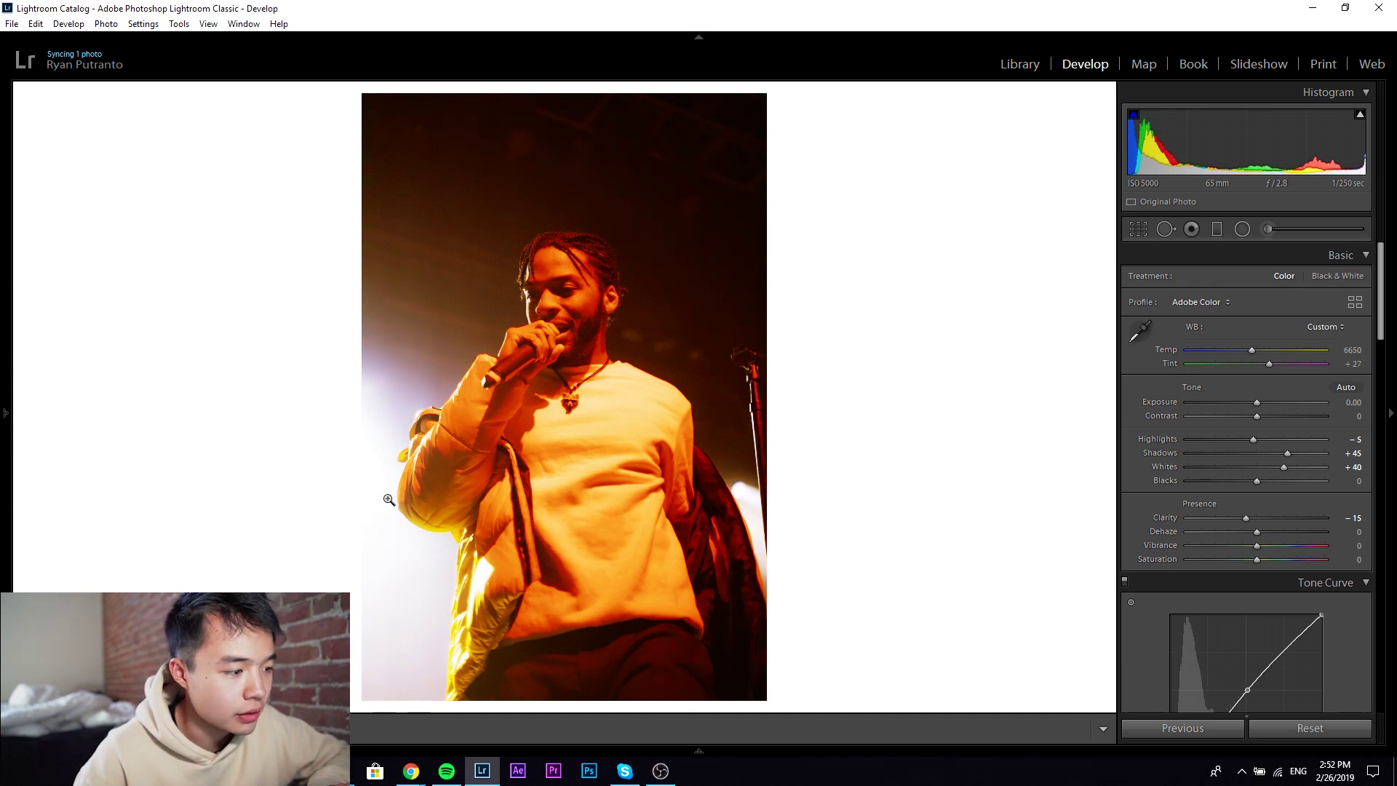
{"action": "key", "text": "ctrl+z"}
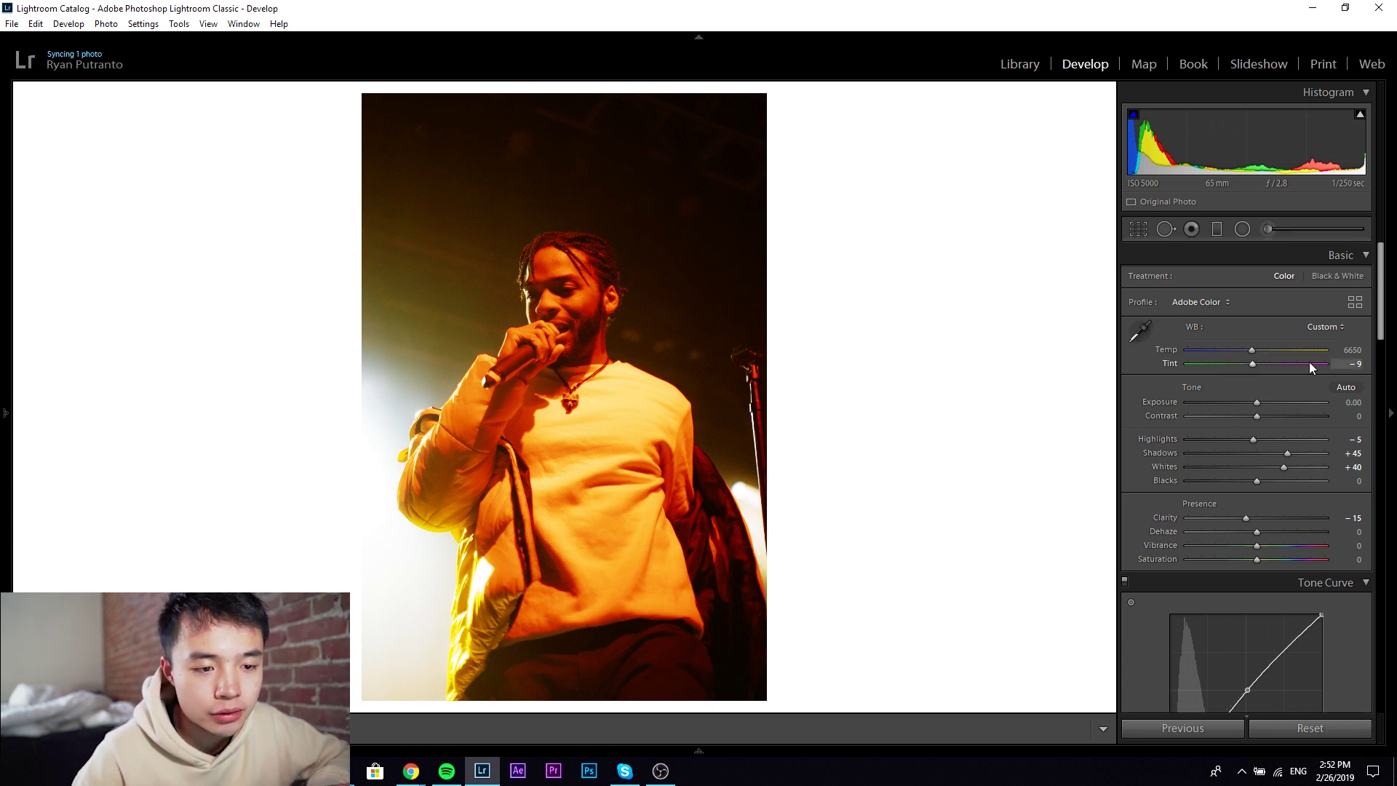
{"action": "key", "text": "ctrl+z"}
{"action": "scroll", "coordinate": [1382, 311], "scroll_direction": "down", "scroll_amount": 2}
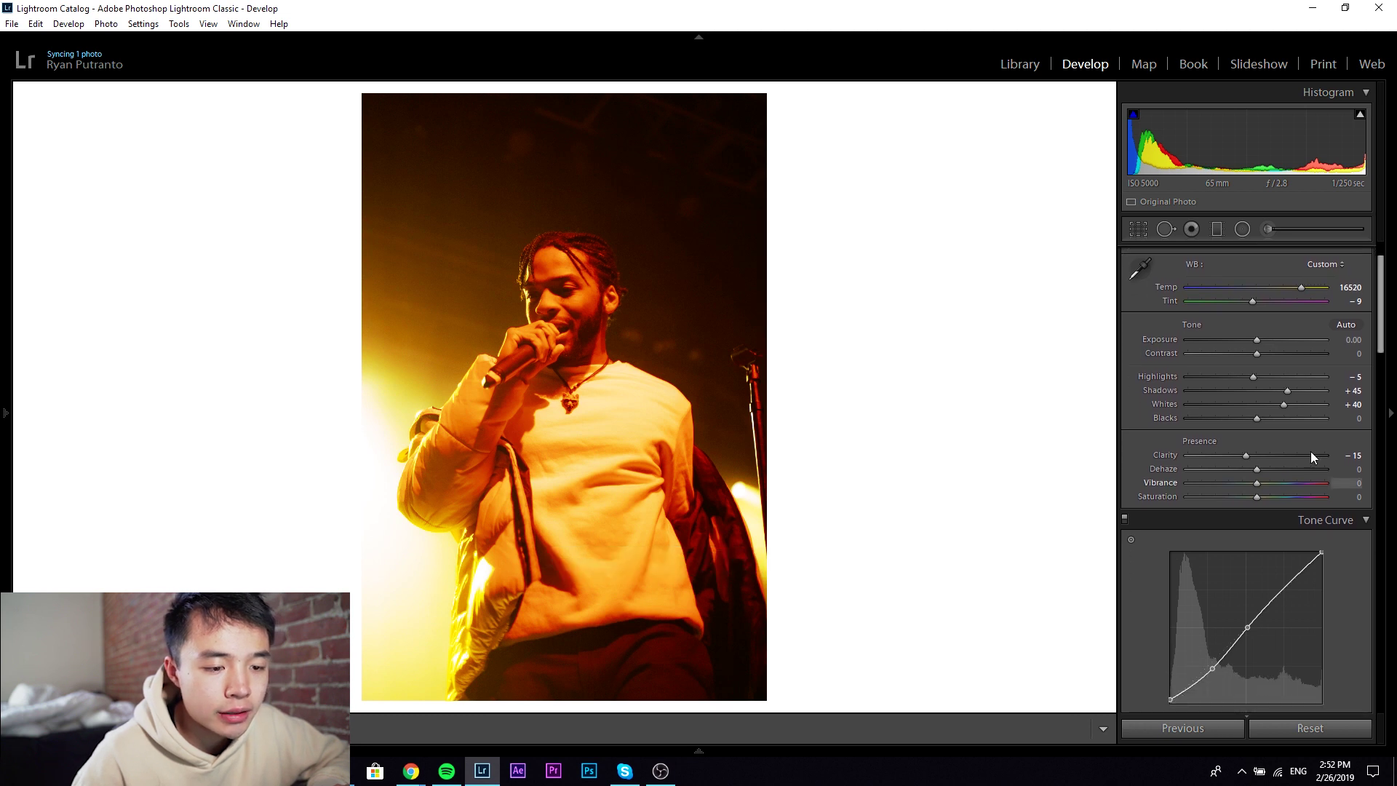
{"action": "scroll", "coordinate": [1391, 304], "scroll_direction": "down", "scroll_amount": 5}
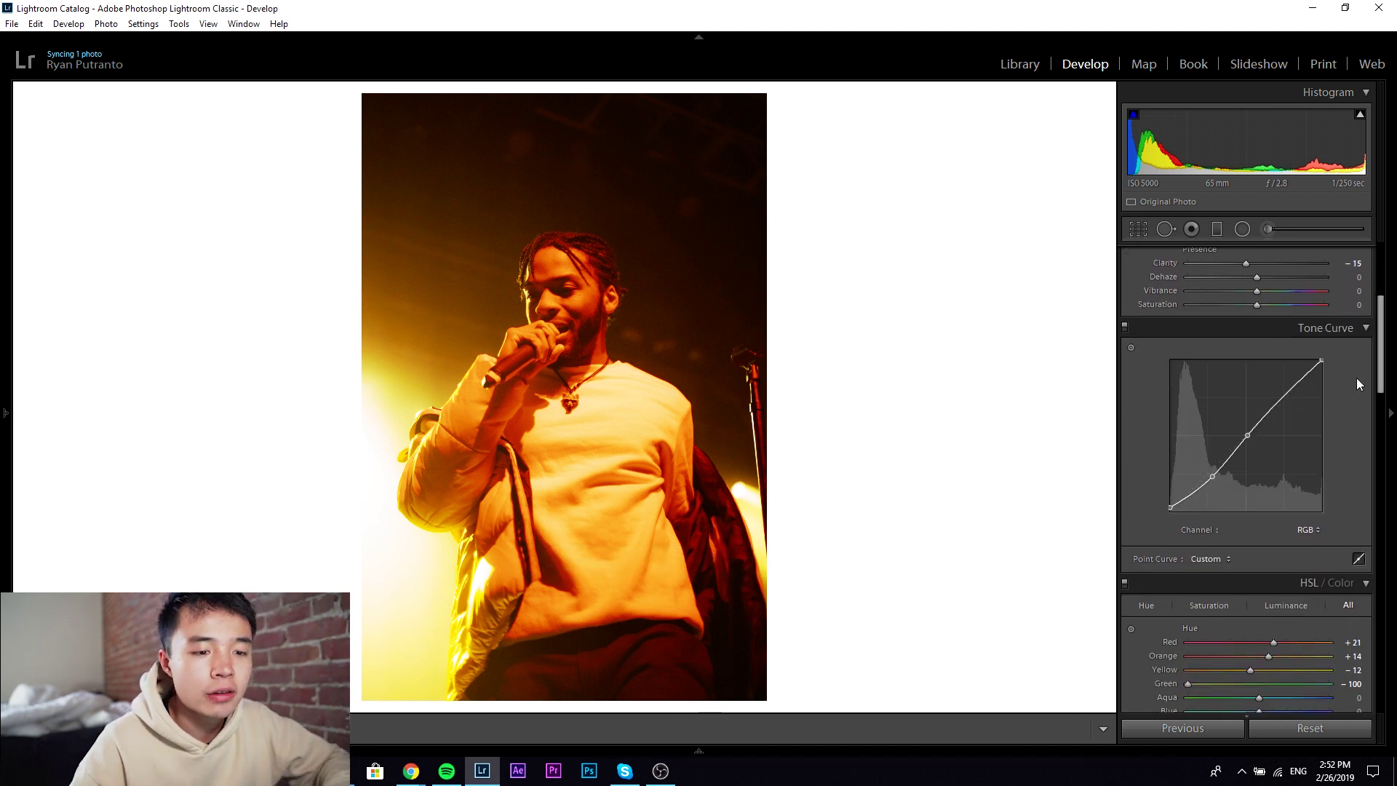
{"action": "scroll", "coordinate": [1383, 354], "scroll_direction": "down", "scroll_amount": 1}
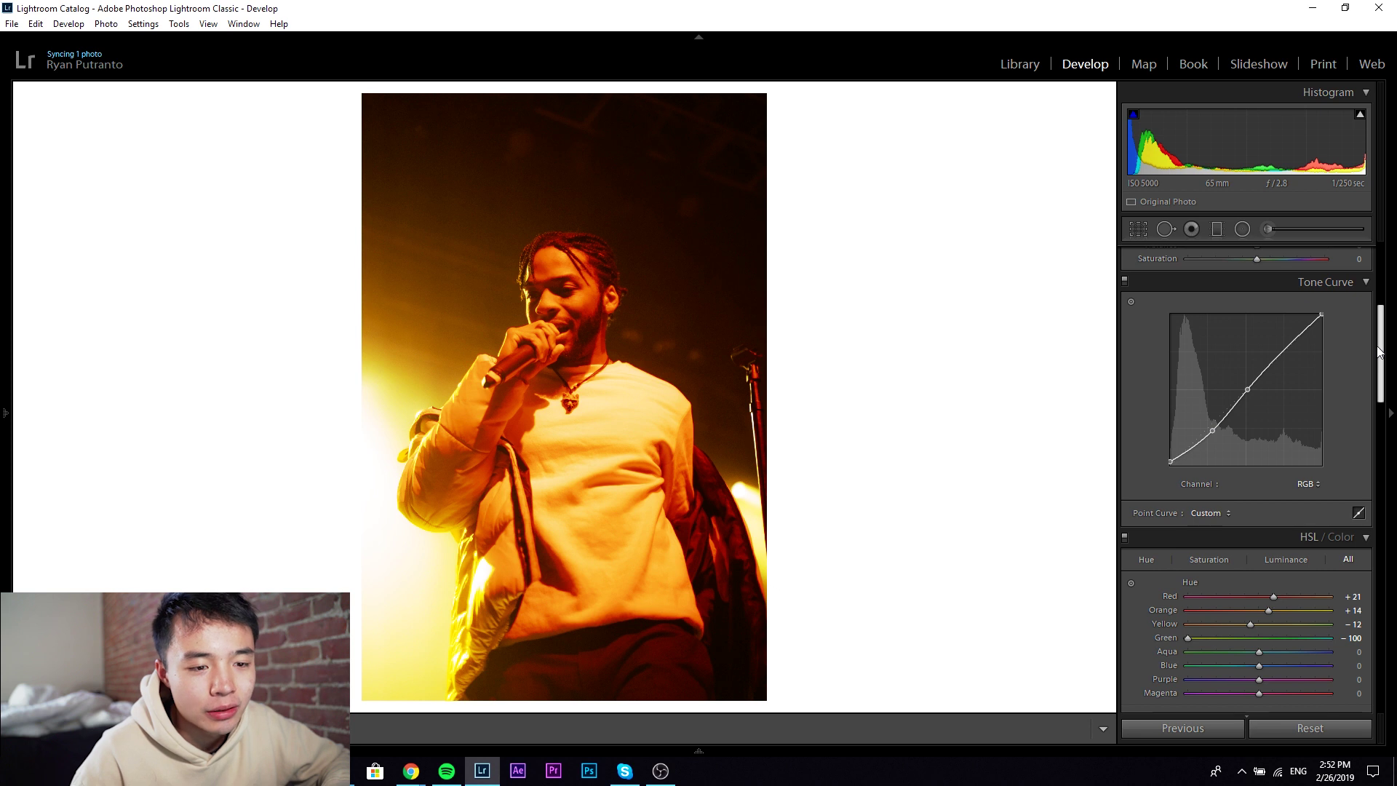
{"action": "scroll", "coordinate": [1380, 352], "scroll_direction": "down", "scroll_amount": 1}
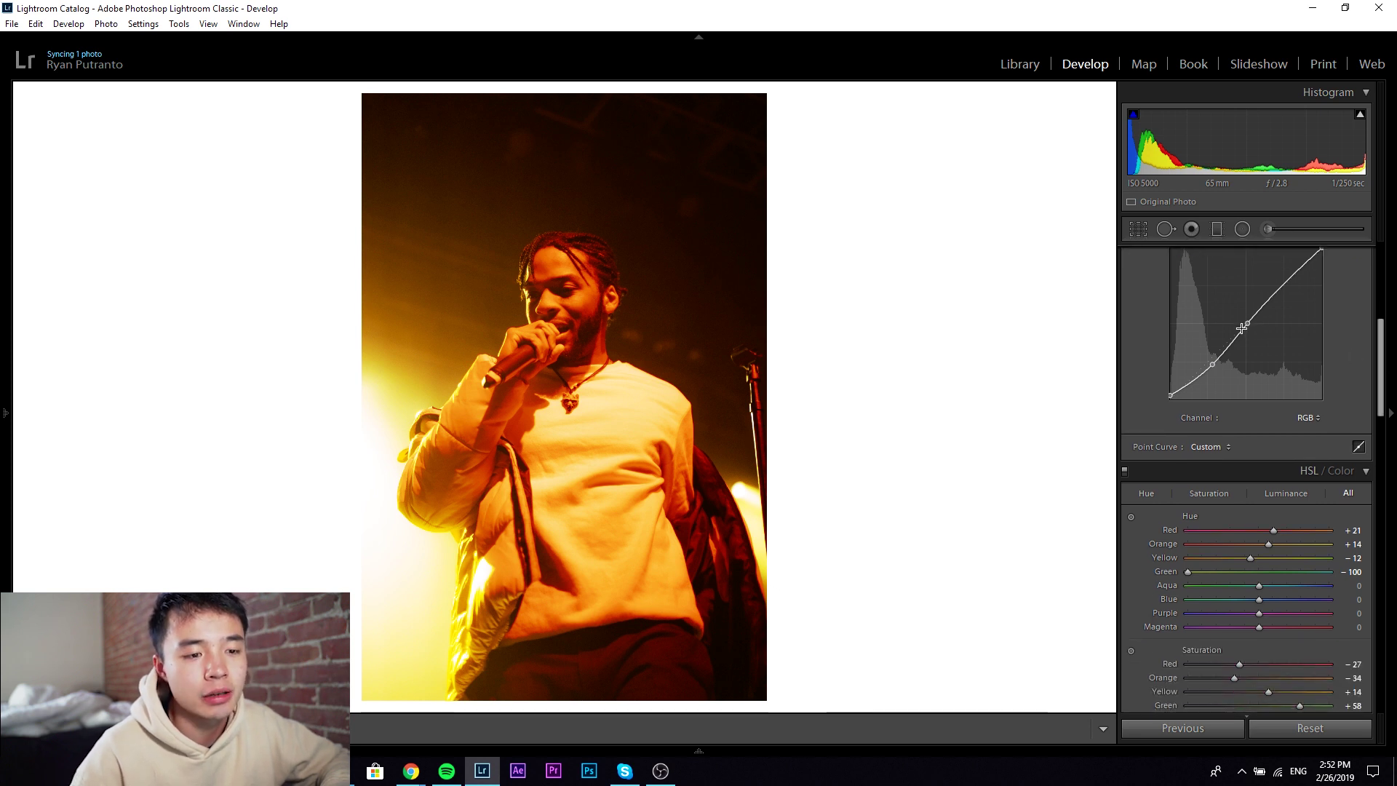
{"action": "scroll", "coordinate": [1380, 364], "scroll_direction": "down", "scroll_amount": 1}
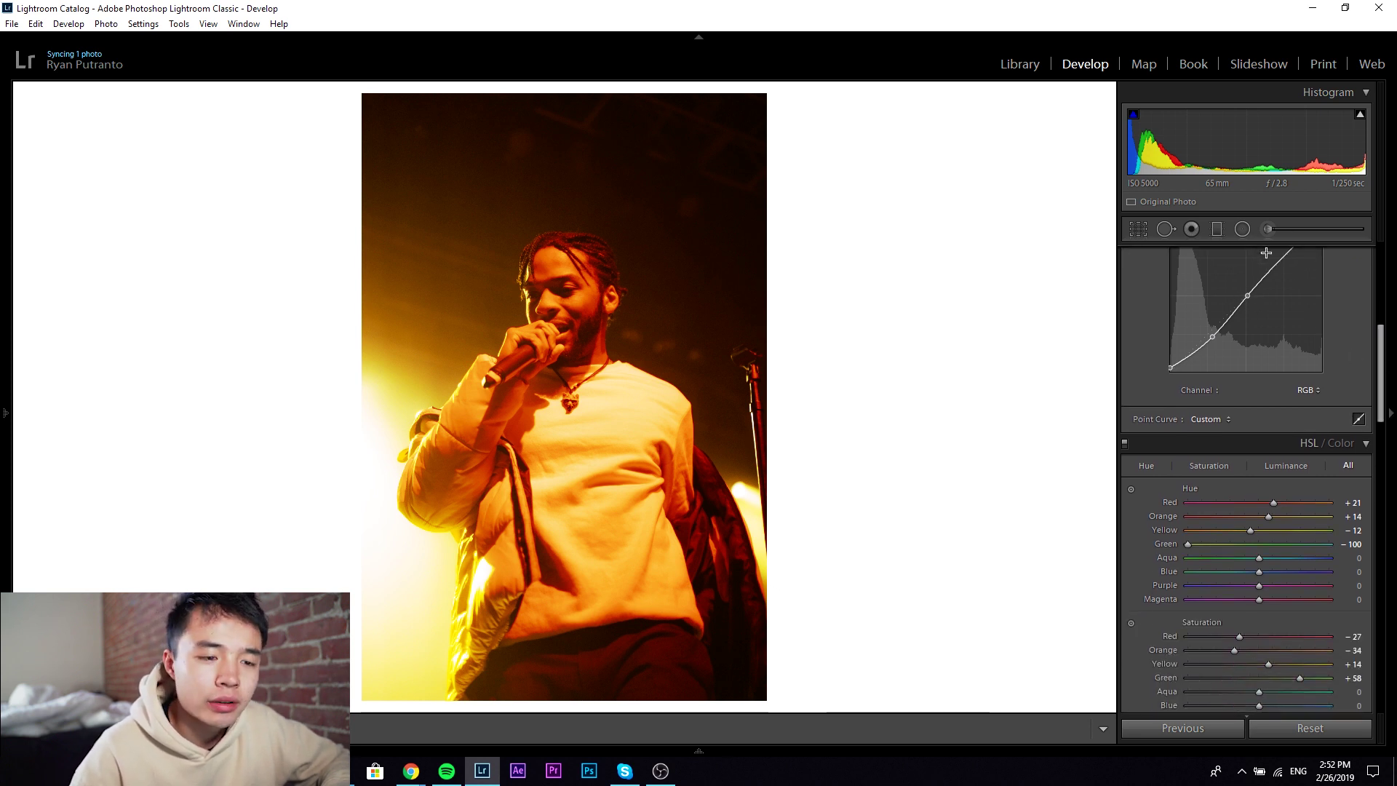
{"action": "left_click_drag", "start_coordinate": [1378, 362], "coordinate": [1384, 470]}
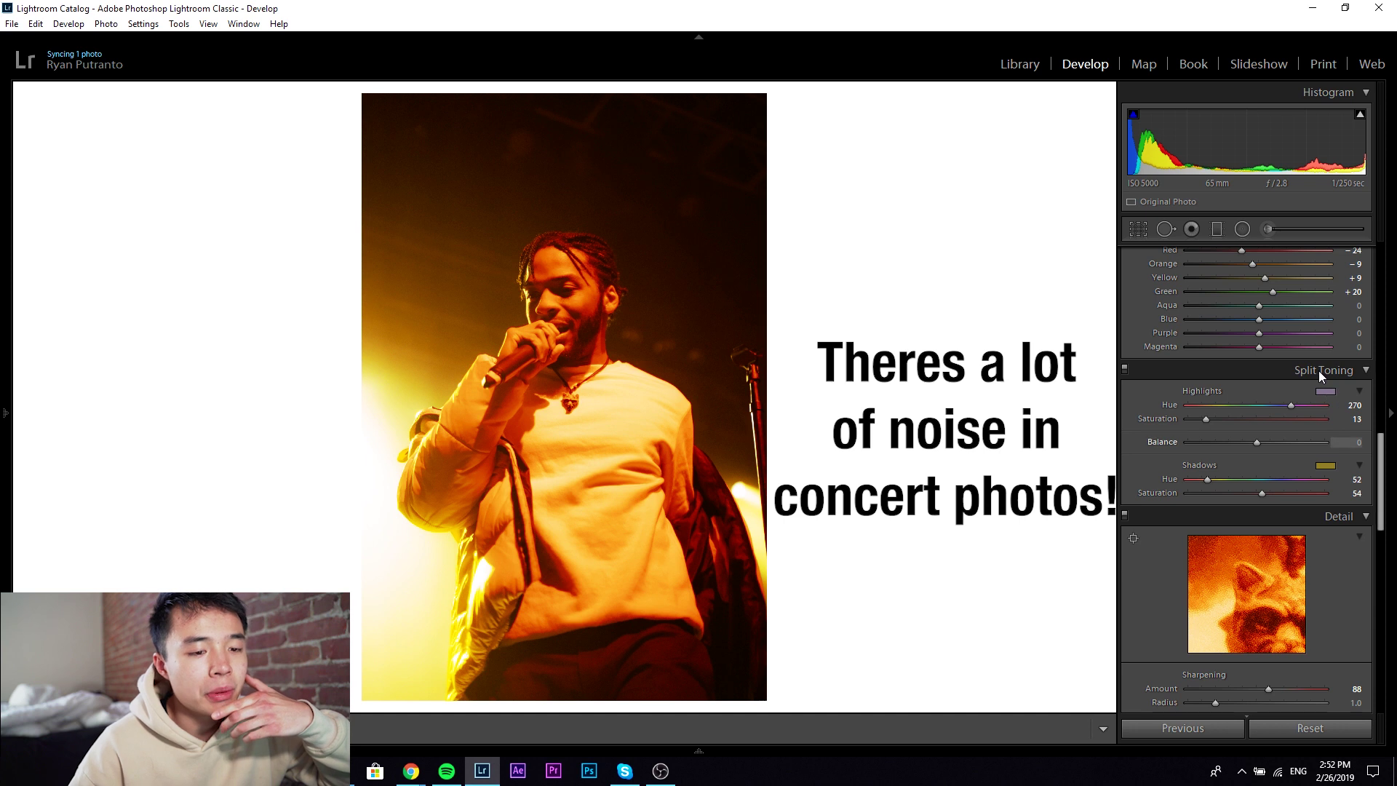
Set sharpening Masking to 39 while previewing the black-and-white edge mask
{"action": "left_click_drag", "start_coordinate": [1383, 462], "coordinate": [1383, 502]}
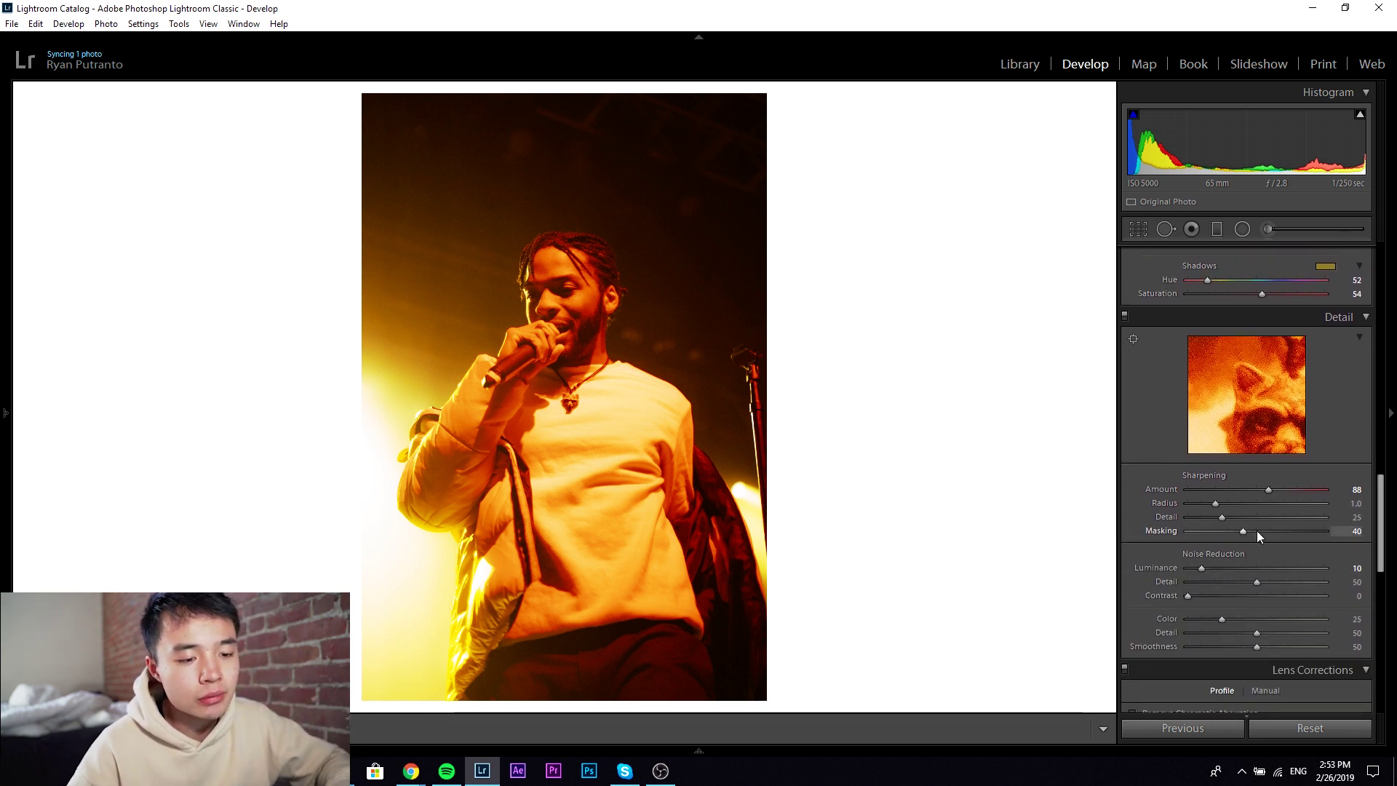
{"action": "key", "text": "alt"}
{"action": "mouse_move", "coordinate": [1244, 532]}
{"action": "left_mouse_down"}
{"action": "mouse_move", "coordinate": [1204, 531]}
{"action": "mouse_move", "coordinate": [1242, 533]}
{"action": "left_mouse_up"}
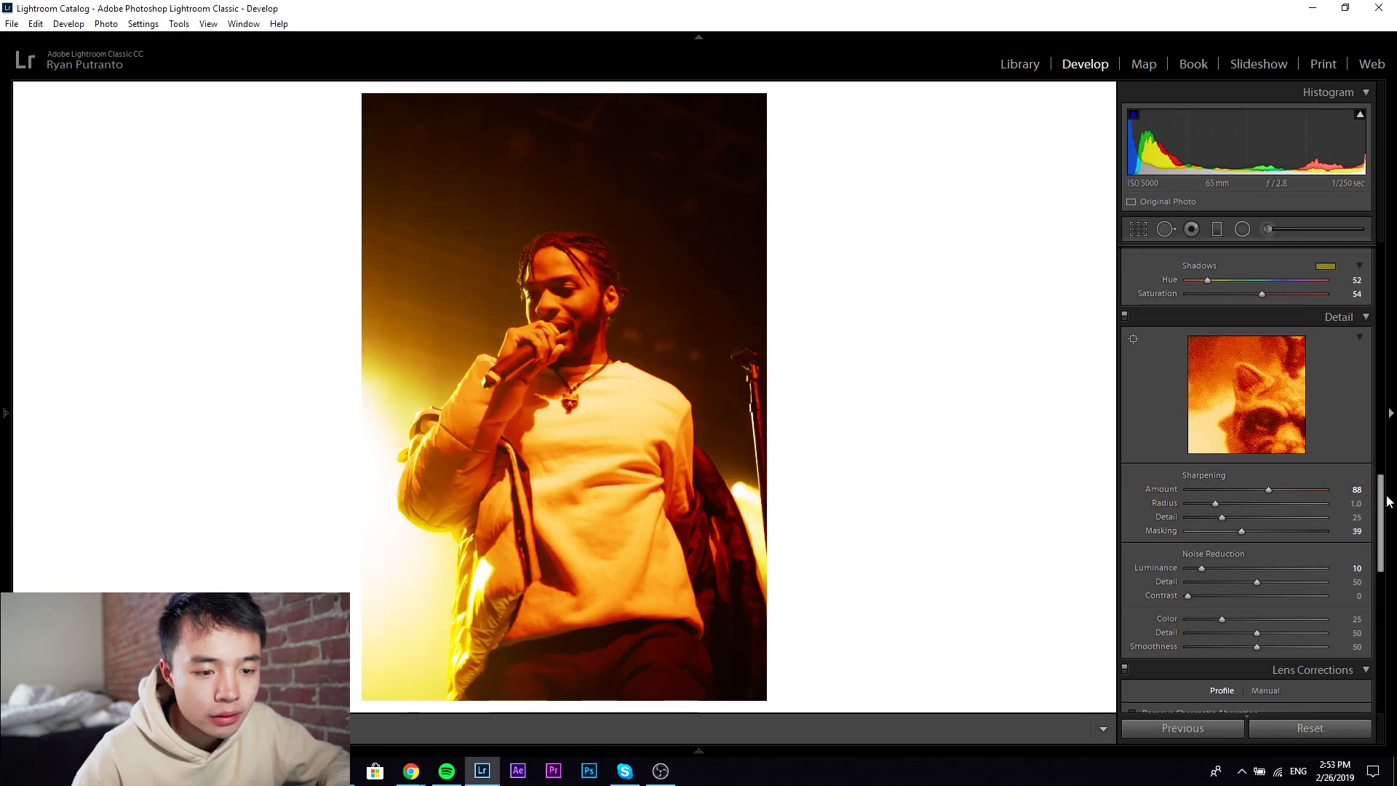
{"action": "scroll", "coordinate": [1383, 501], "scroll_direction": "down", "scroll_amount": 3}
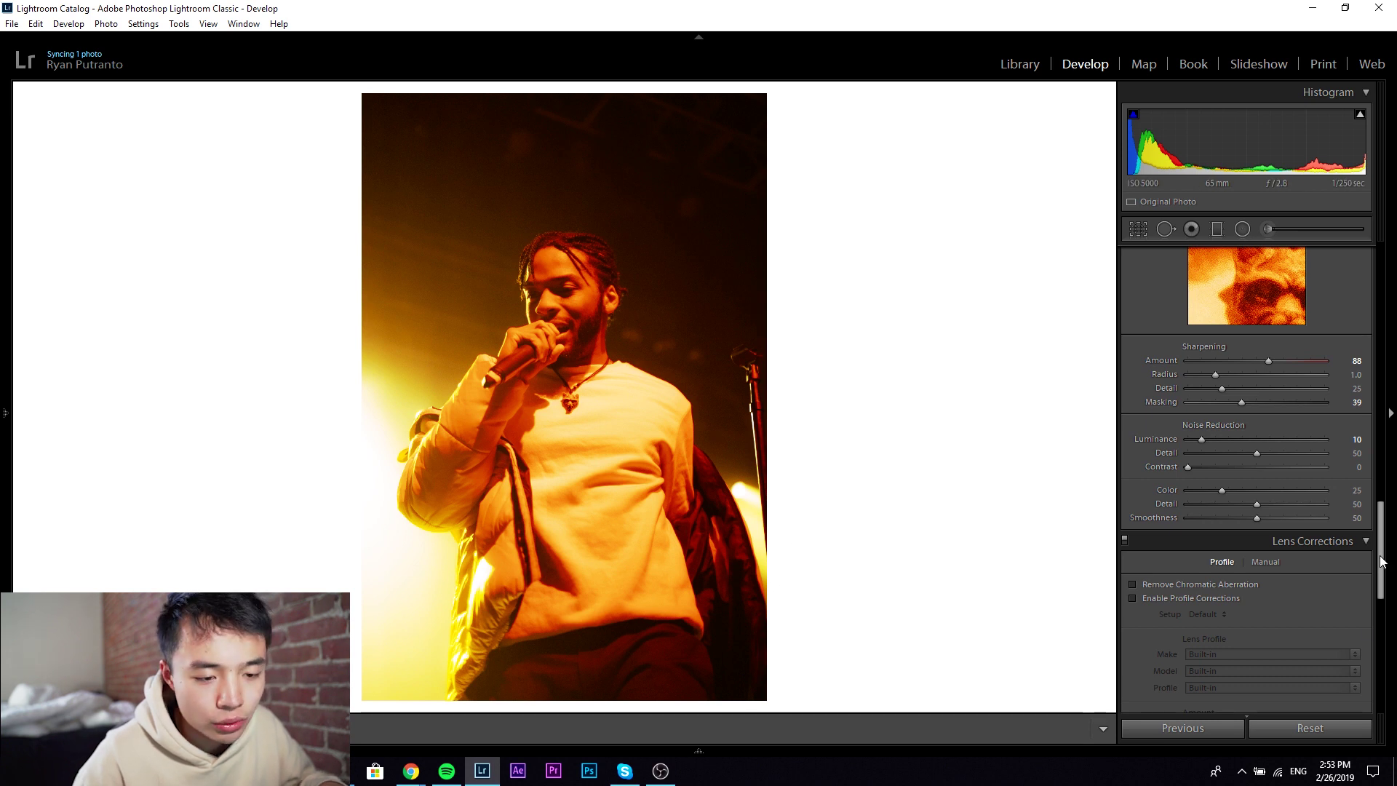
{"action": "left_click_drag", "start_coordinate": [1385, 556], "coordinate": [1391, 702]}
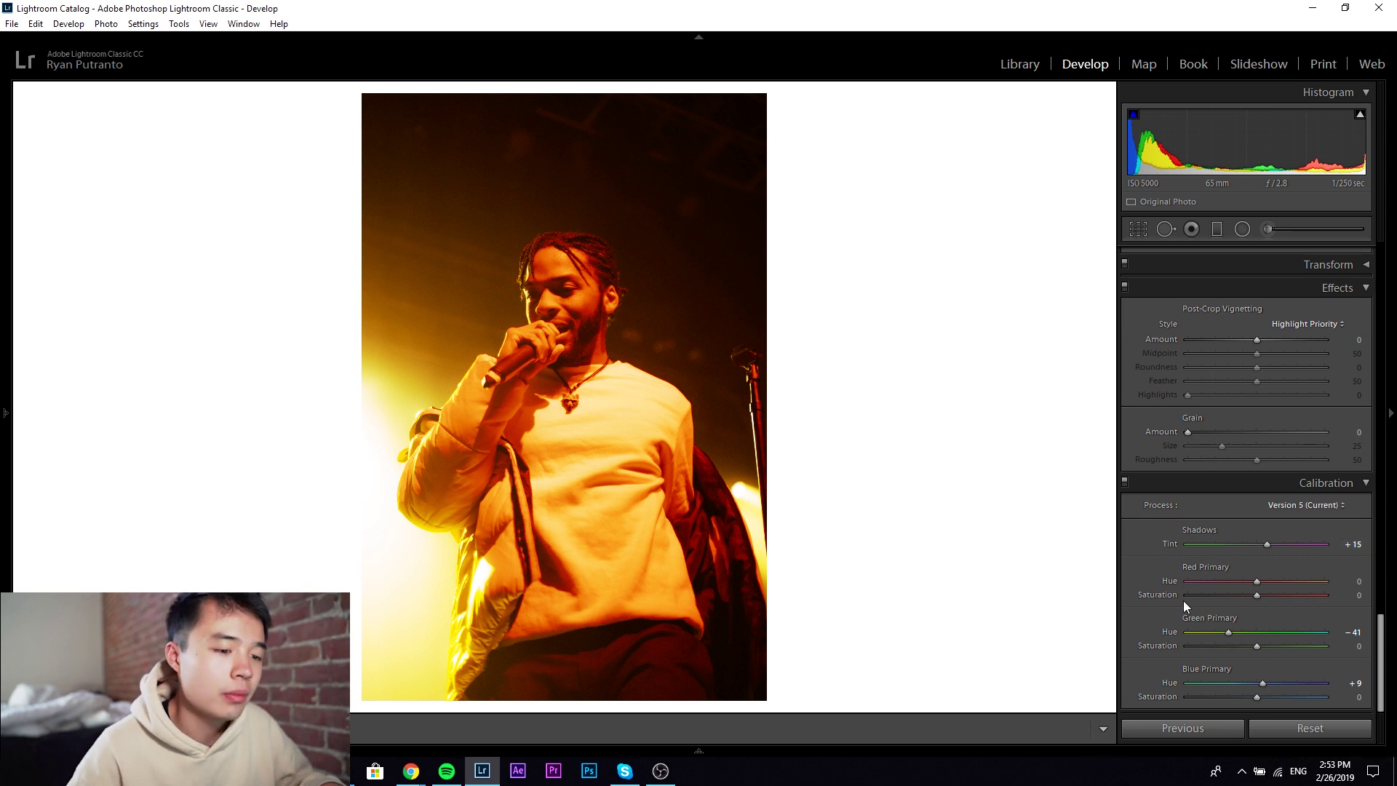
Try and undo Calibration Green and Blue Primary hue changes, keeping −41 and +9, then go to Library
{"action": "scroll", "coordinate": [1232, 633], "scroll_direction": "down", "scroll_amount": 5}
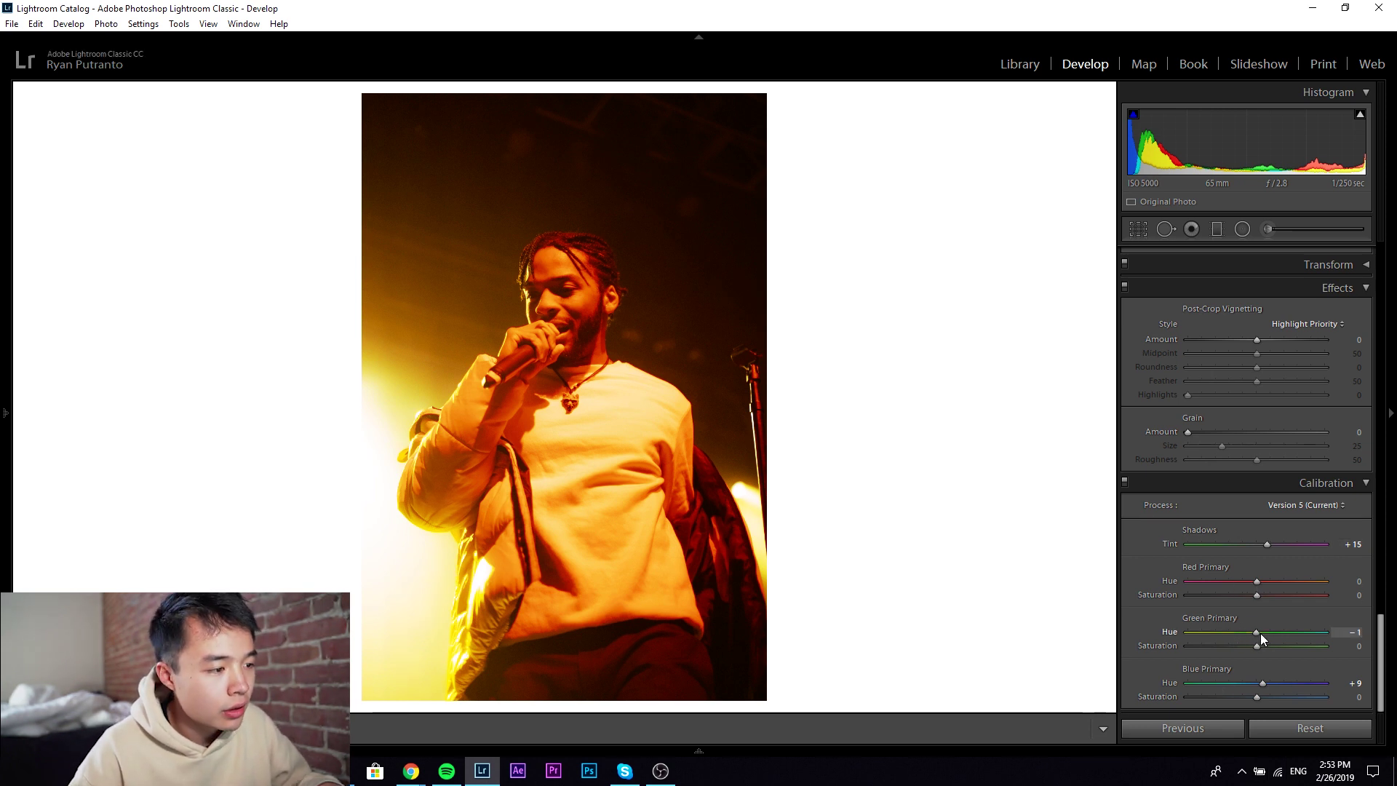
{"action": "scroll", "coordinate": [1203, 631], "scroll_direction": "down", "scroll_amount": 4}
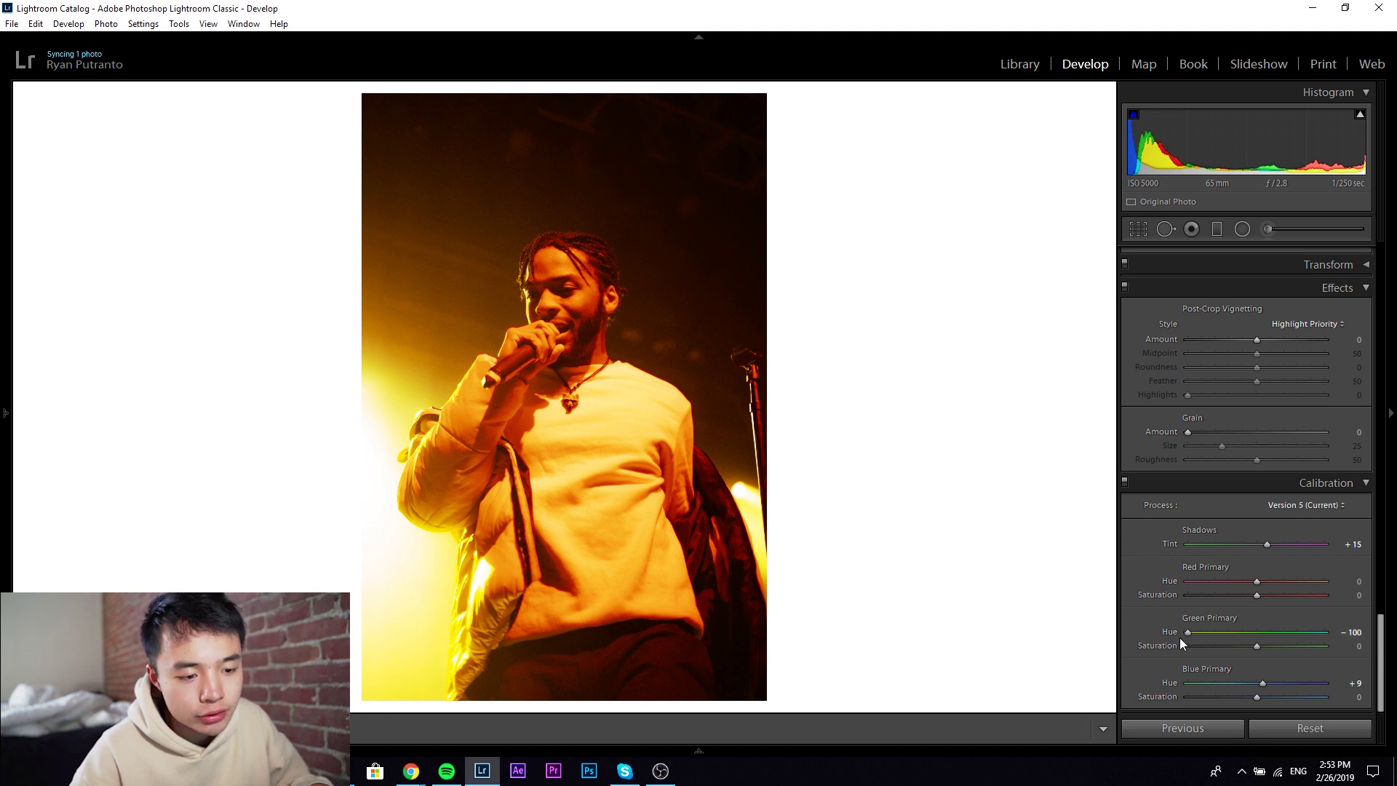
{"action": "key", "text": "ctrl+z"}
{"action": "mouse_move", "coordinate": [1263, 683]}
{"action": "left_mouse_down"}
{"action": "mouse_move", "coordinate": [1216, 683]}
{"action": "mouse_move", "coordinate": [1272, 687]}
{"action": "left_mouse_up"}
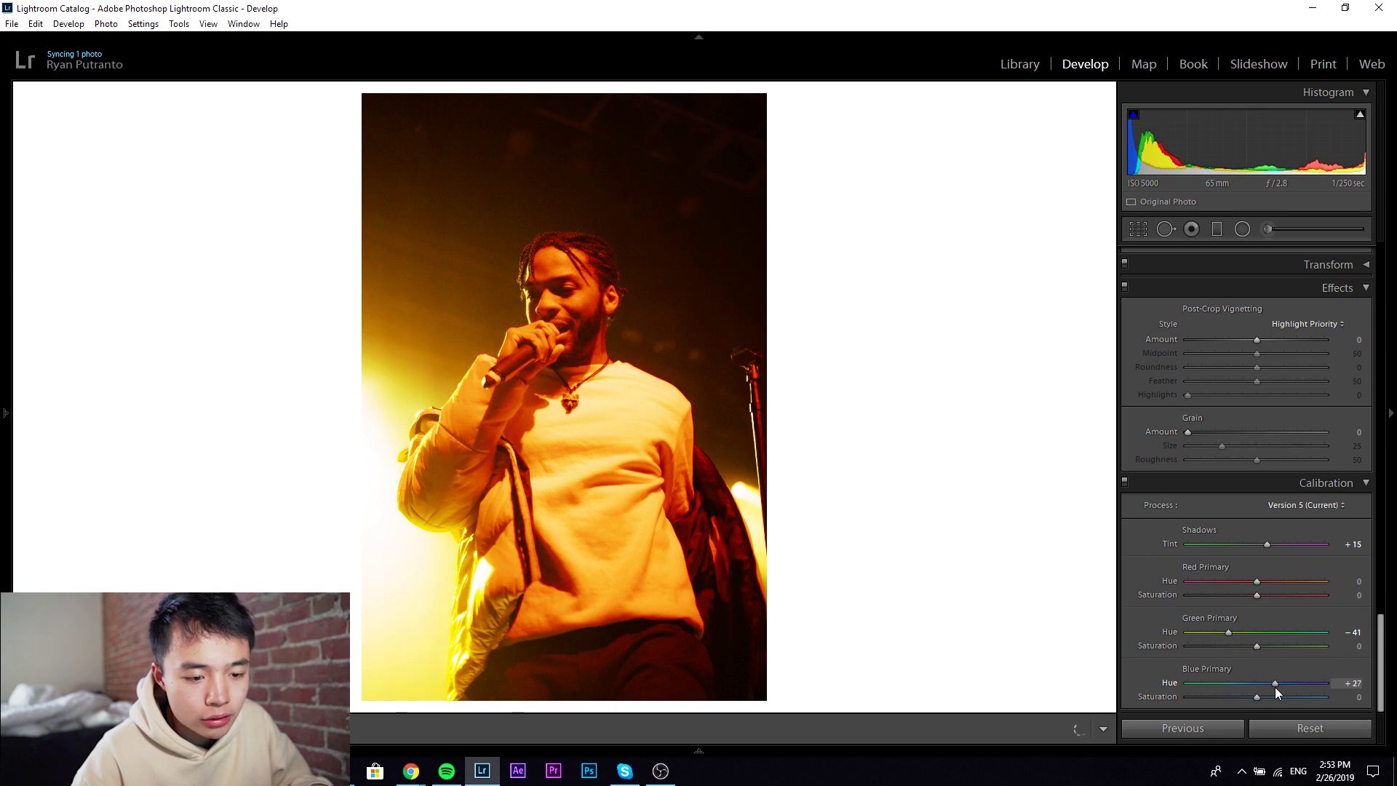
{"action": "key", "text": "ctrl+z"}
{"action": "left_click", "coordinate": [1019, 64]}
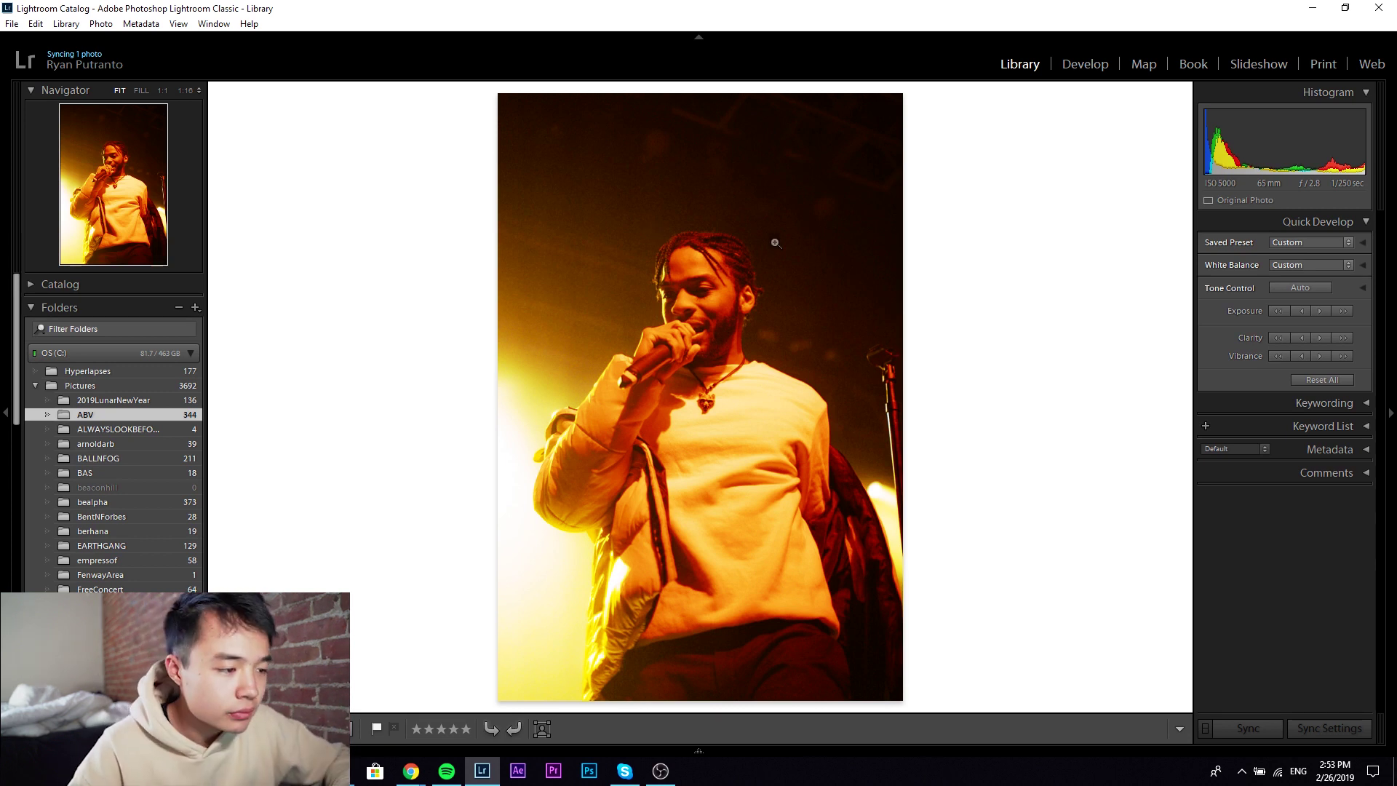
Switch the Library from Loupe to Grid view of the ABV folder
{"action": "key", "text": "g"}
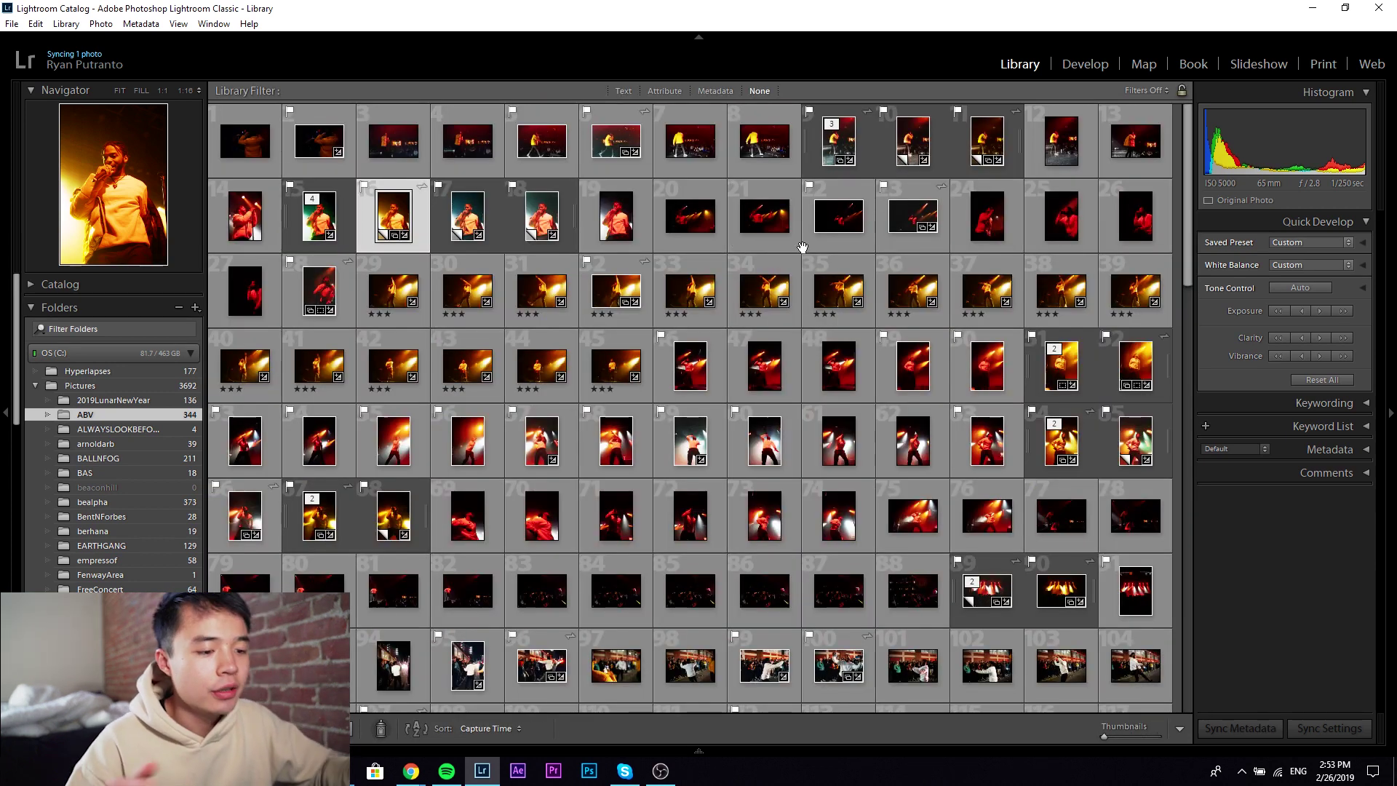